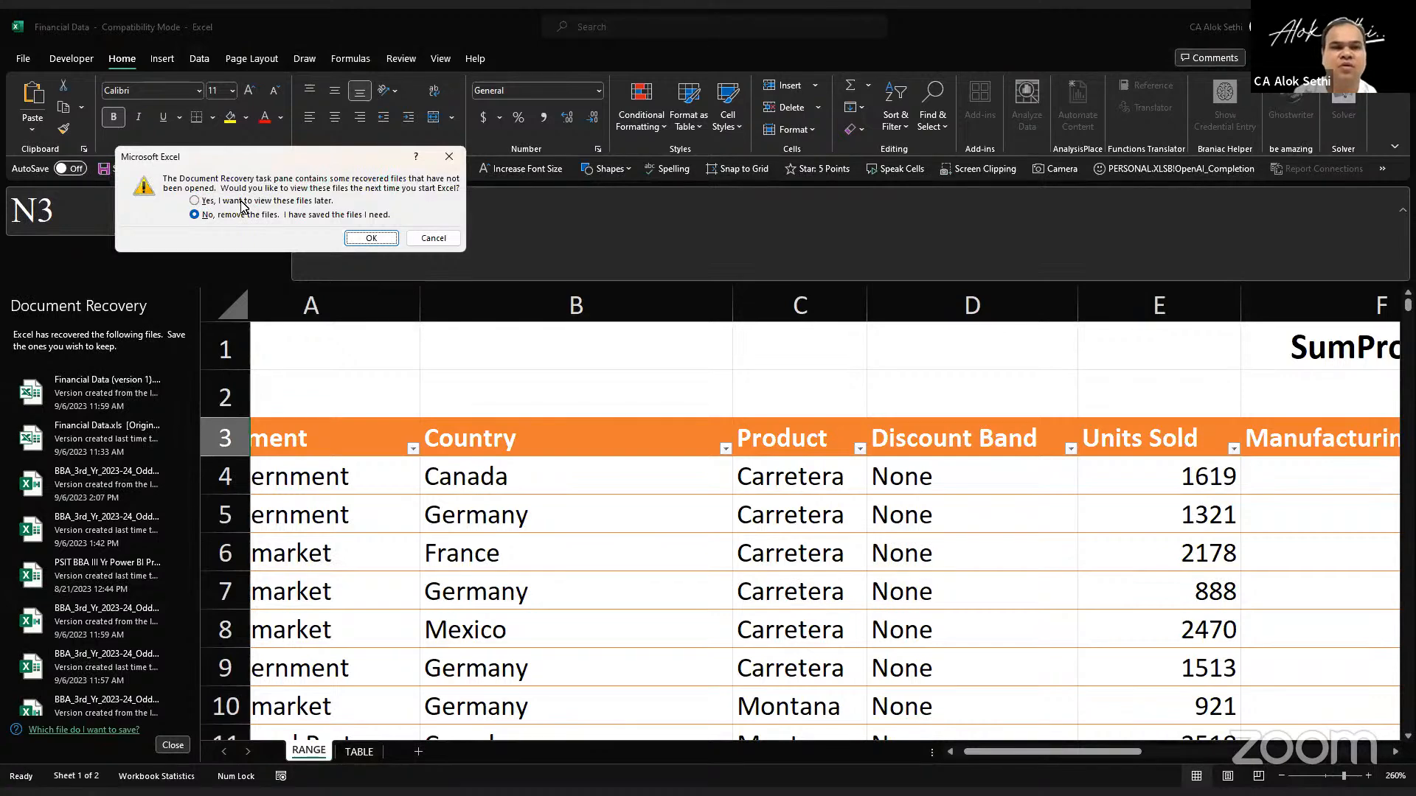
# Step: Close the Document Recovery prompt, choosing to keep the recovered files available for the next start
pyautogui.click(360, 236)
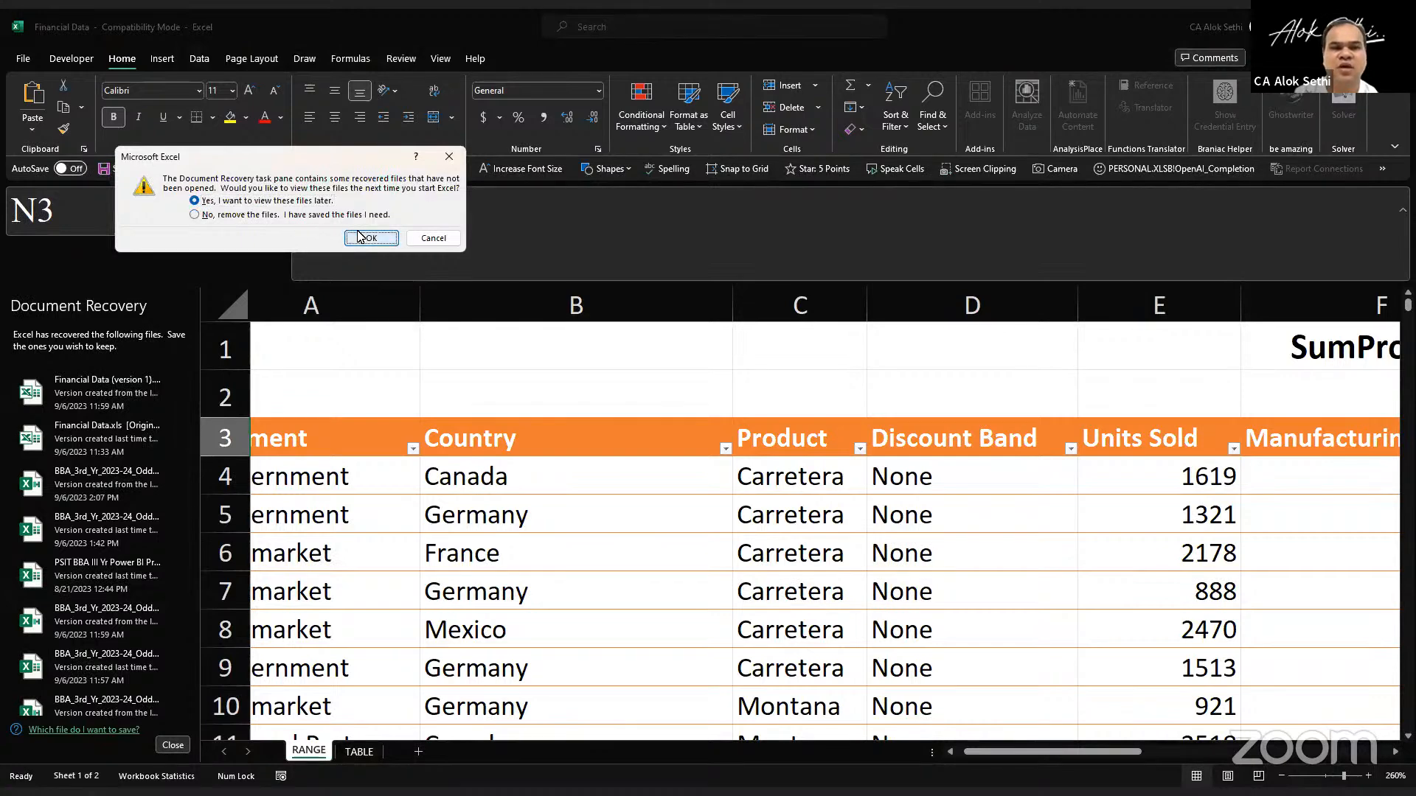
pyautogui.scroll(-6, 356, 394)
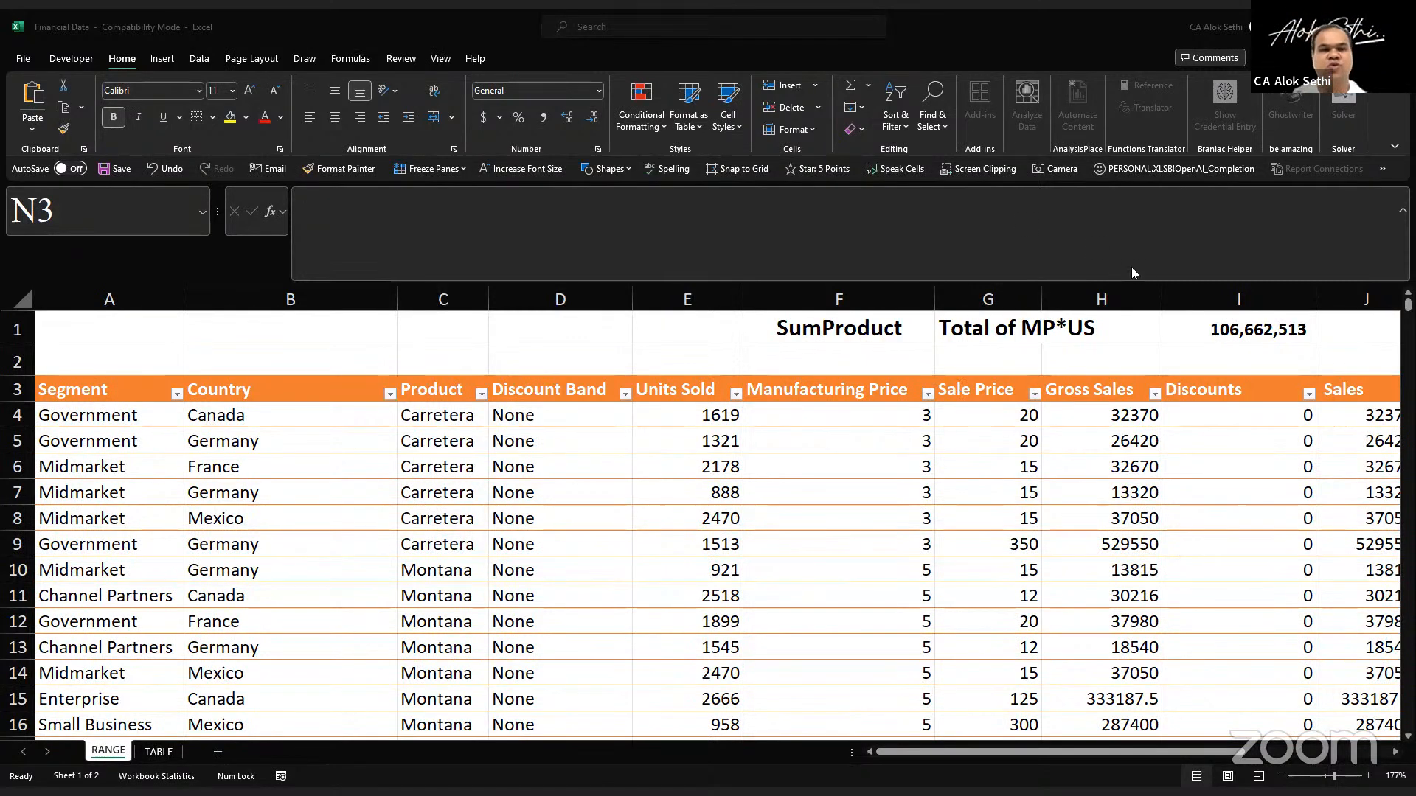
# Step: Enter the title "Pivot Tables & Charts" in cell B1 and make it bold
pyautogui.click(321, 321)
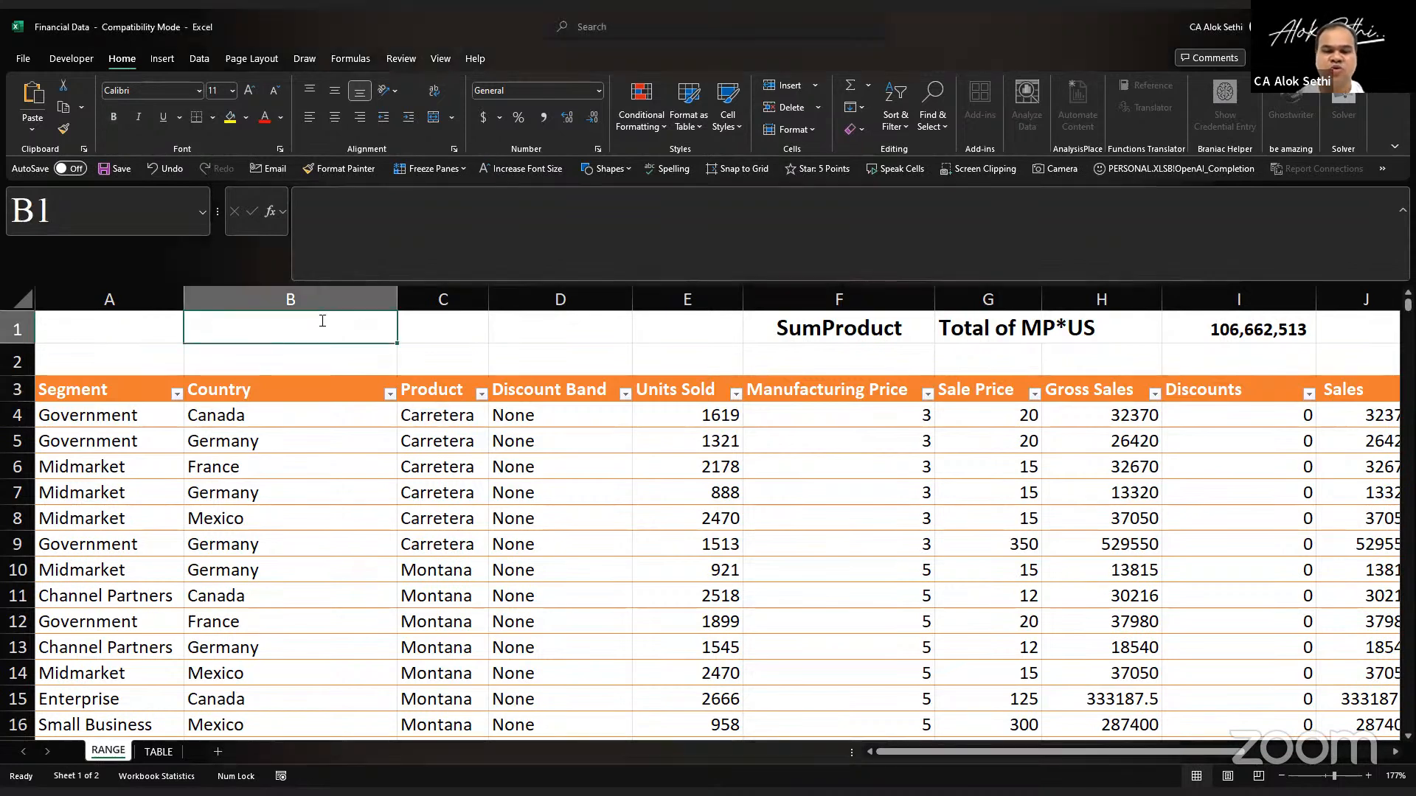
pyautogui.write('Pivo')
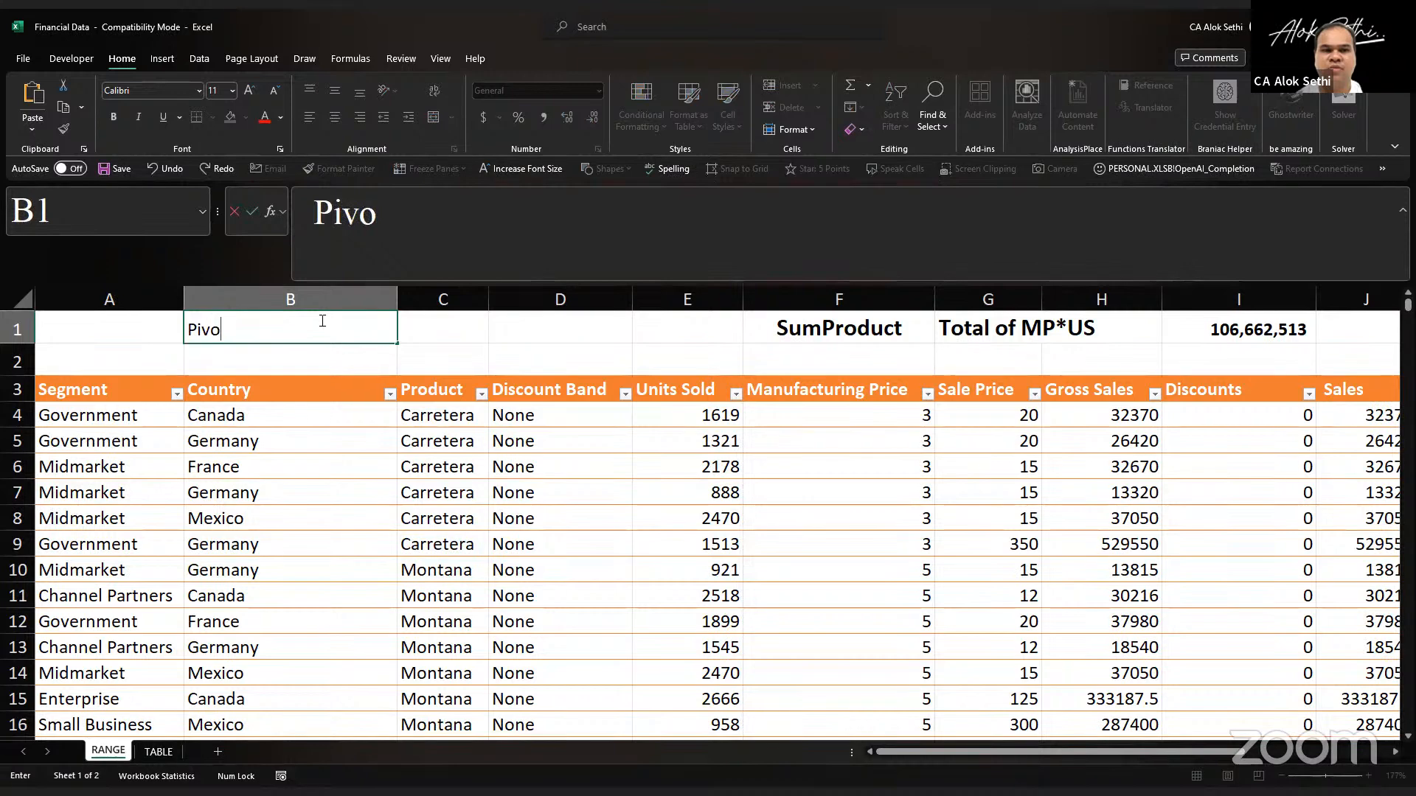
pyautogui.write('t Tables & Charts')
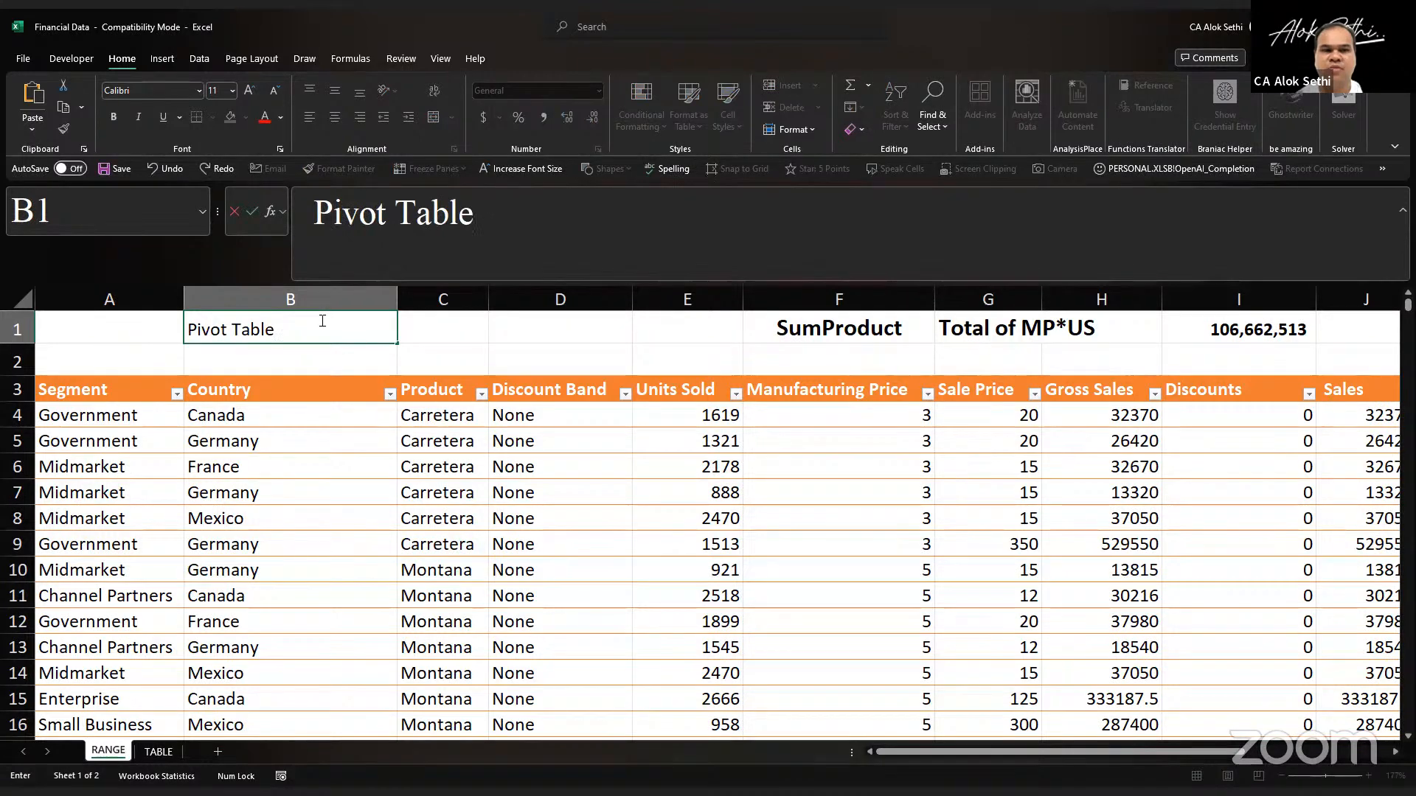
pyautogui.press('Return')
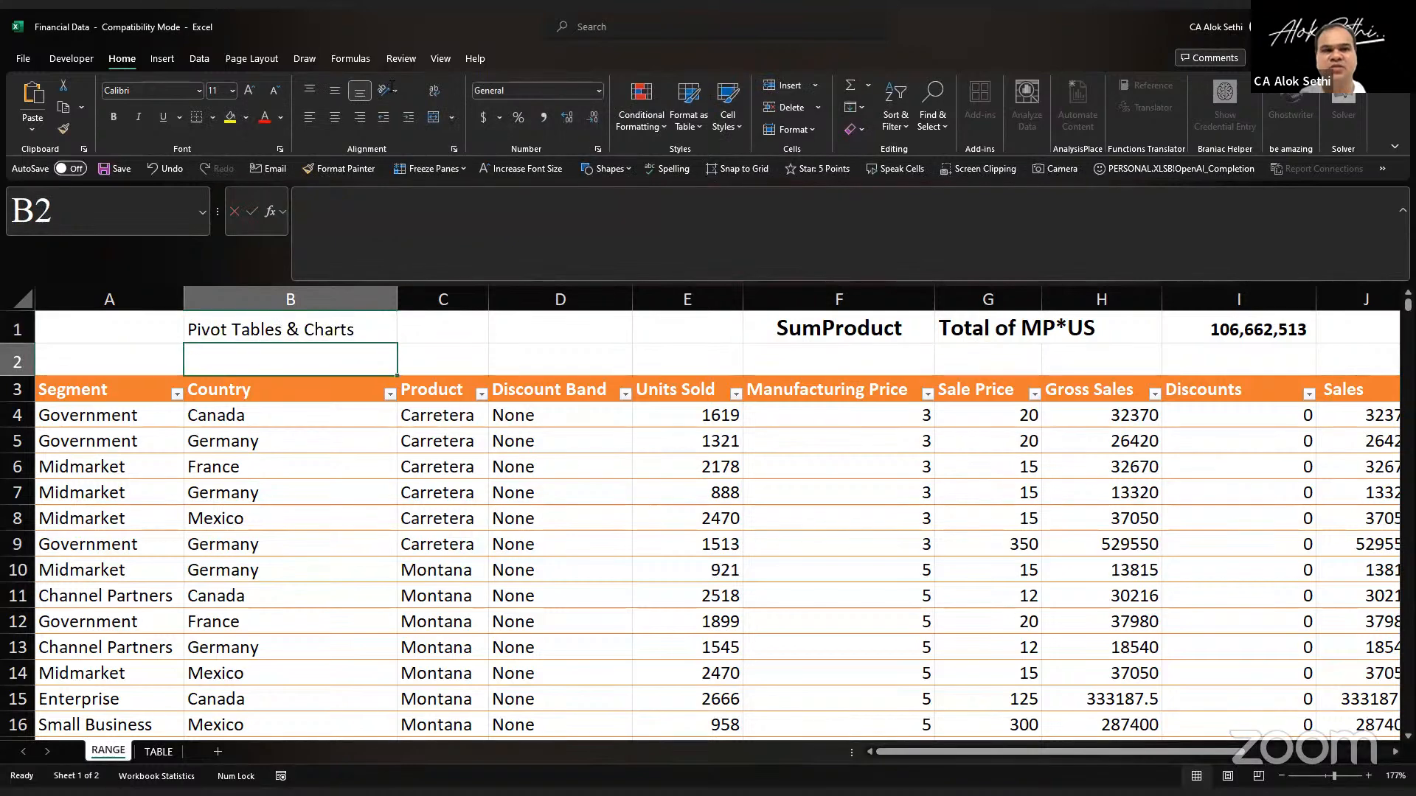
pyautogui.press('Down')
pyautogui.press('Up')
pyautogui.press('Up')
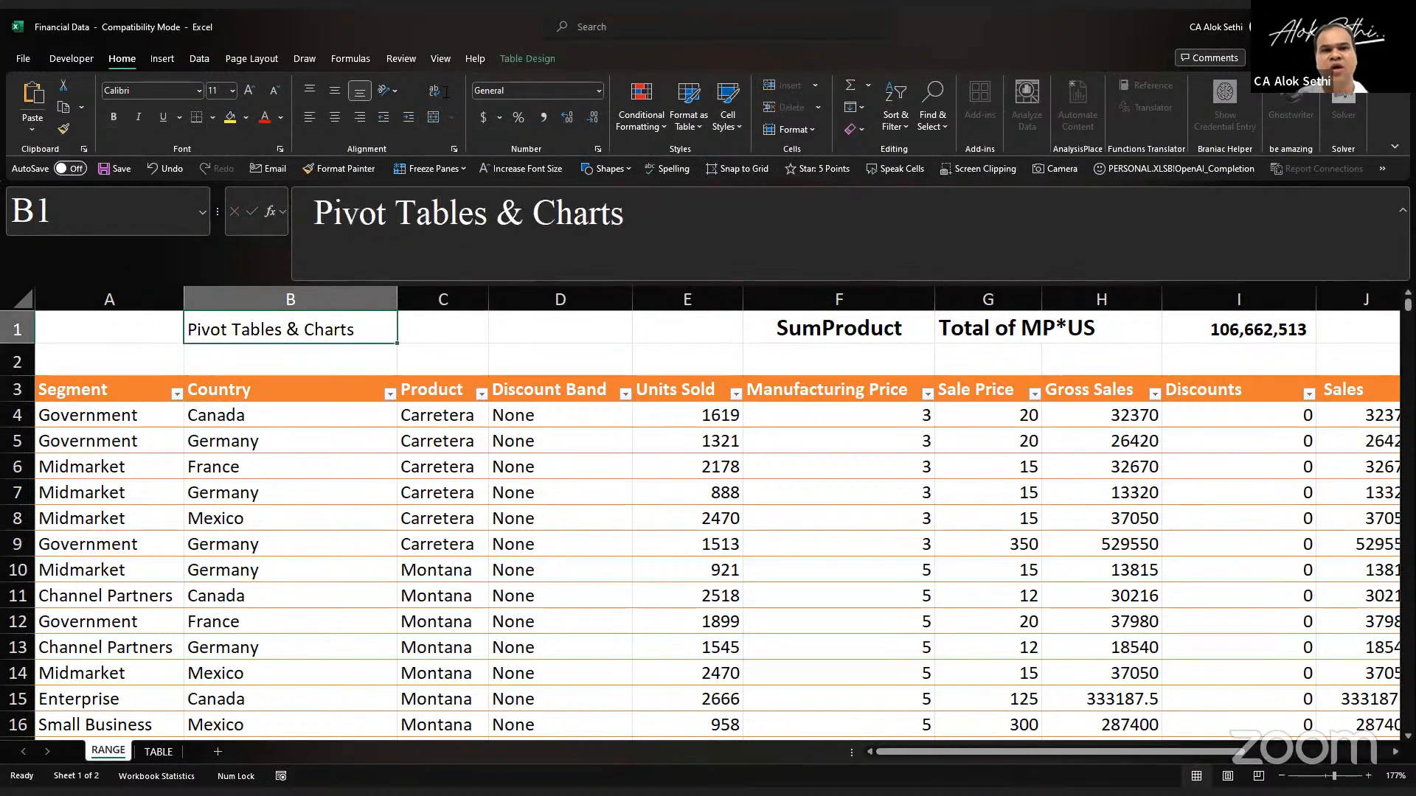
pyautogui.hotkey('ctrl', 'b')
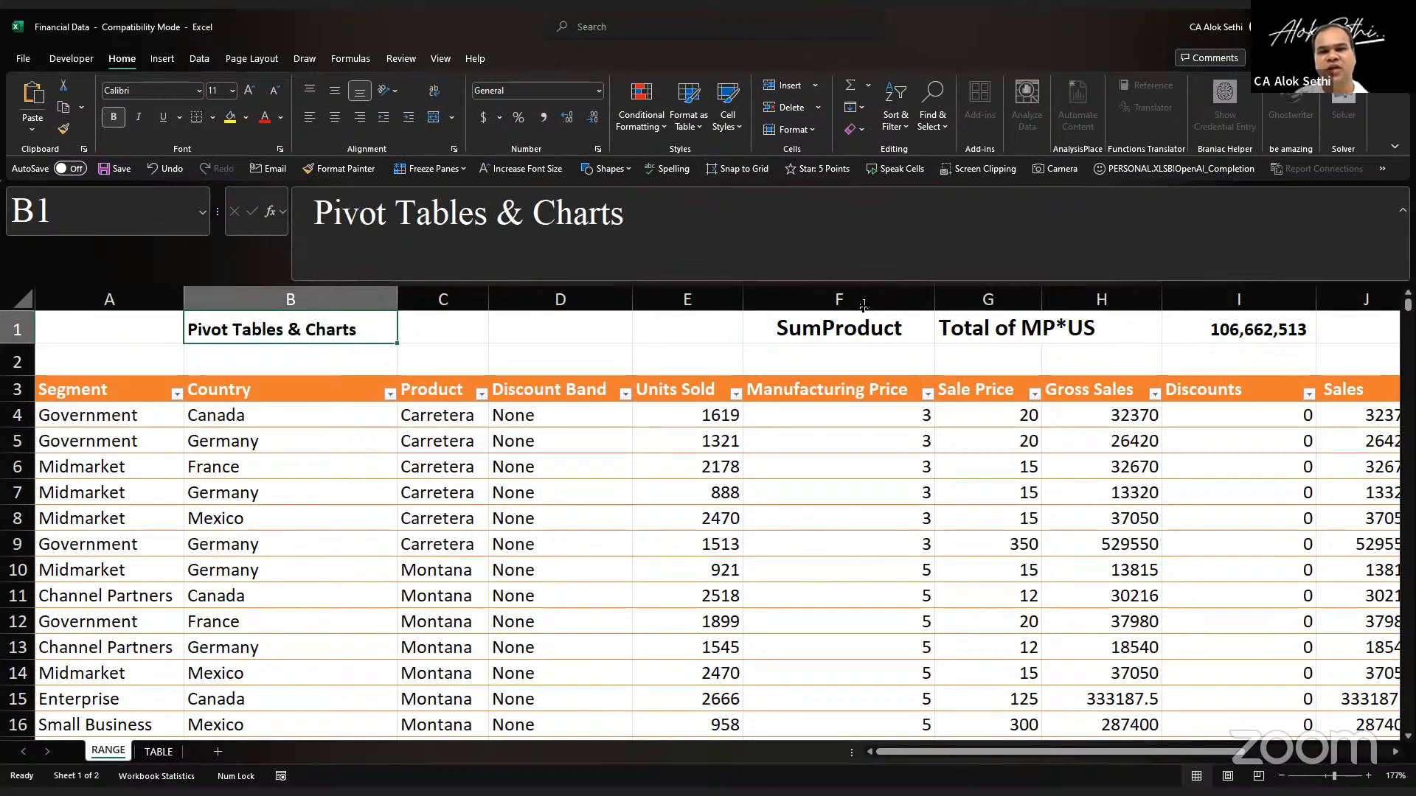
# Step: Increase the height of header row 3 and turn on text wrapping for its cells
pyautogui.click(18, 389)
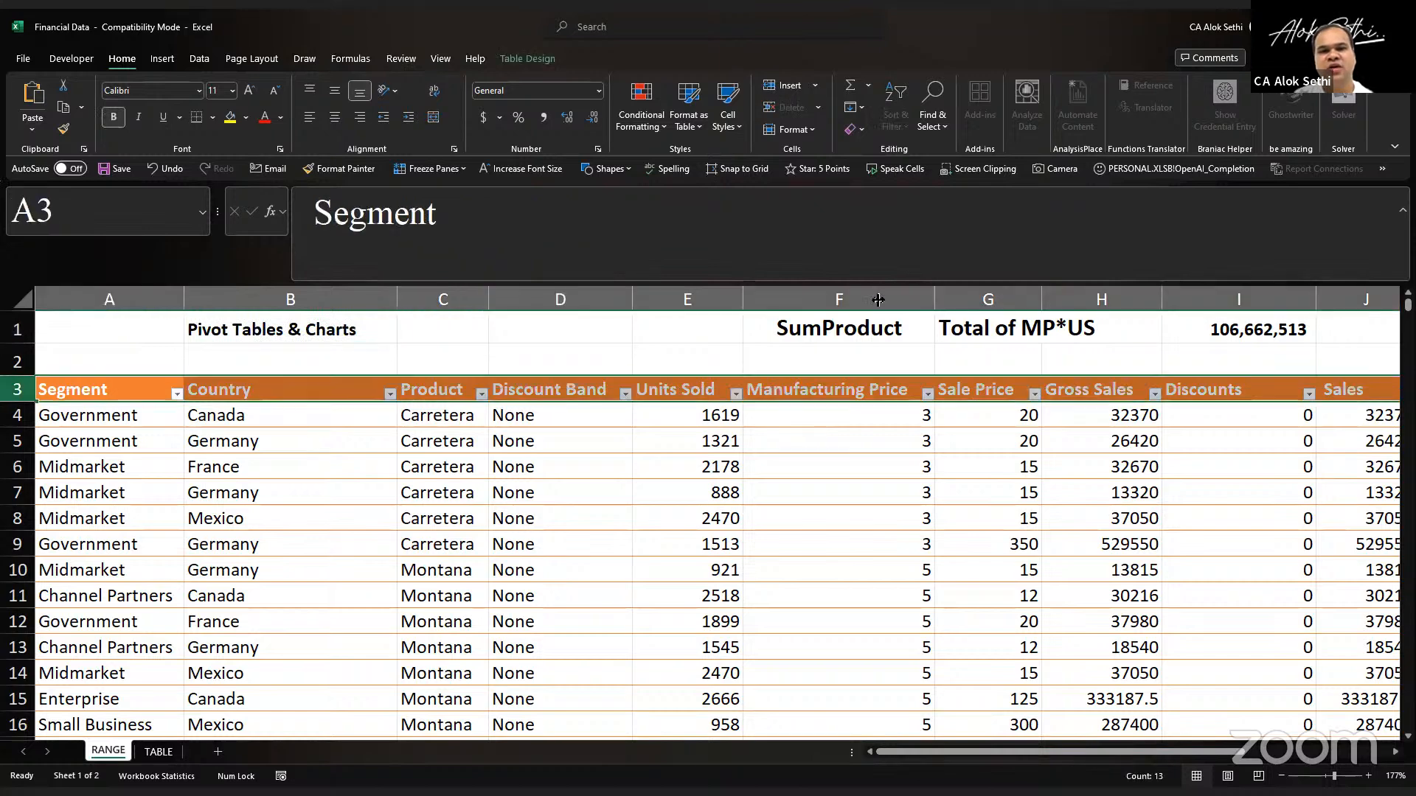
pyautogui.moveTo(18, 402); pyautogui.dragTo(18, 418)
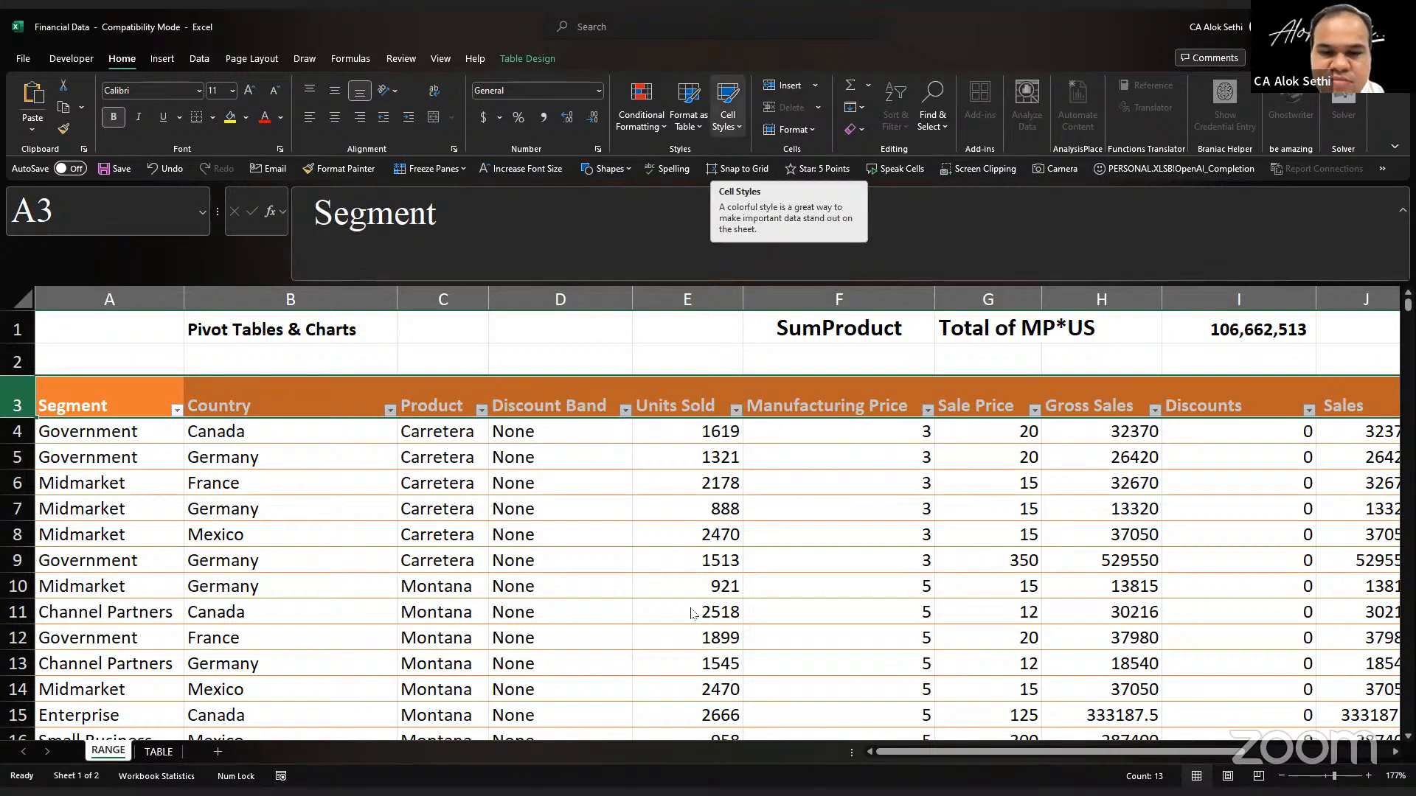
pyautogui.click(434, 90)
# Step: Narrow the Manufacturing Price column to a width of about 13
pyautogui.moveTo(934, 299); pyautogui.dragTo(869, 300)
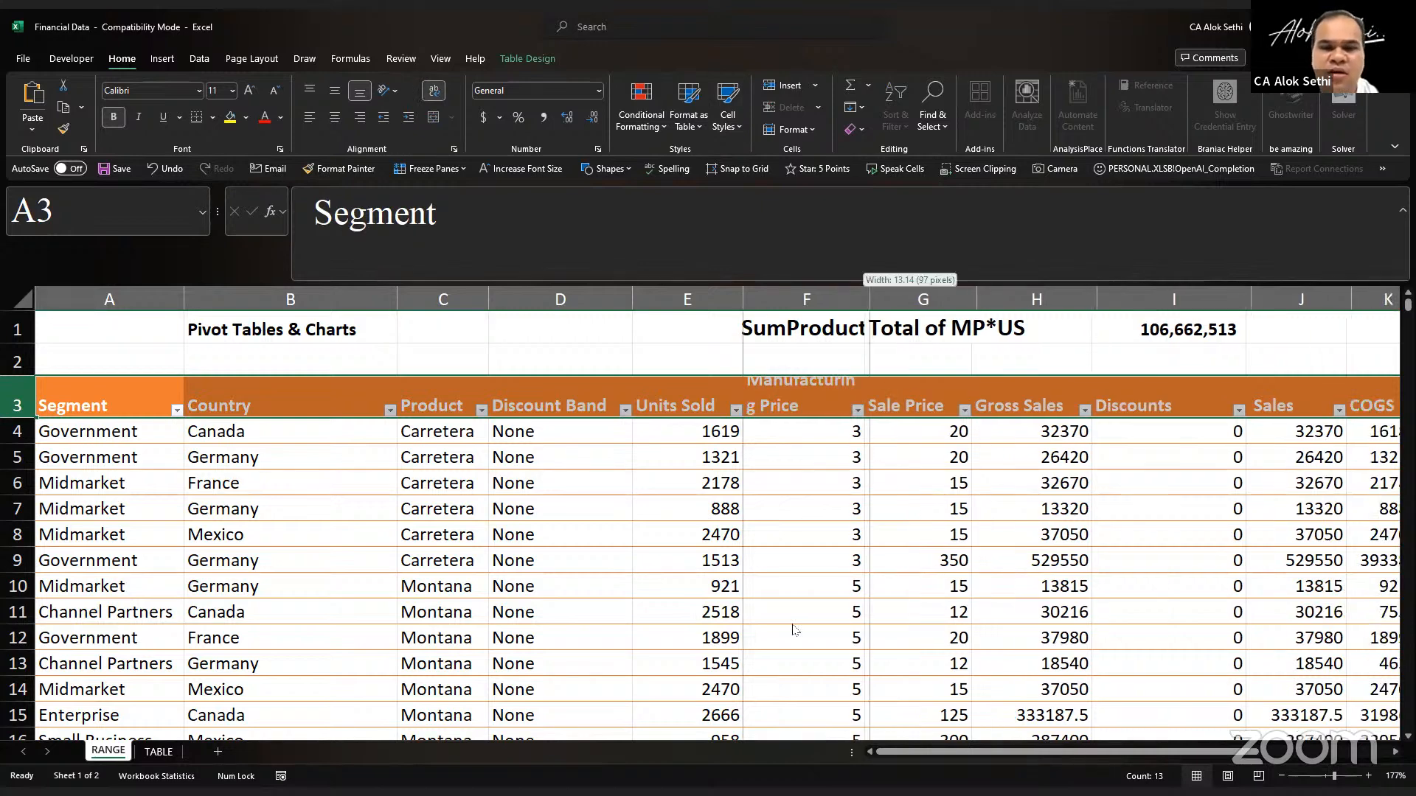
pyautogui.click(687, 612)
pyautogui.press('Up')
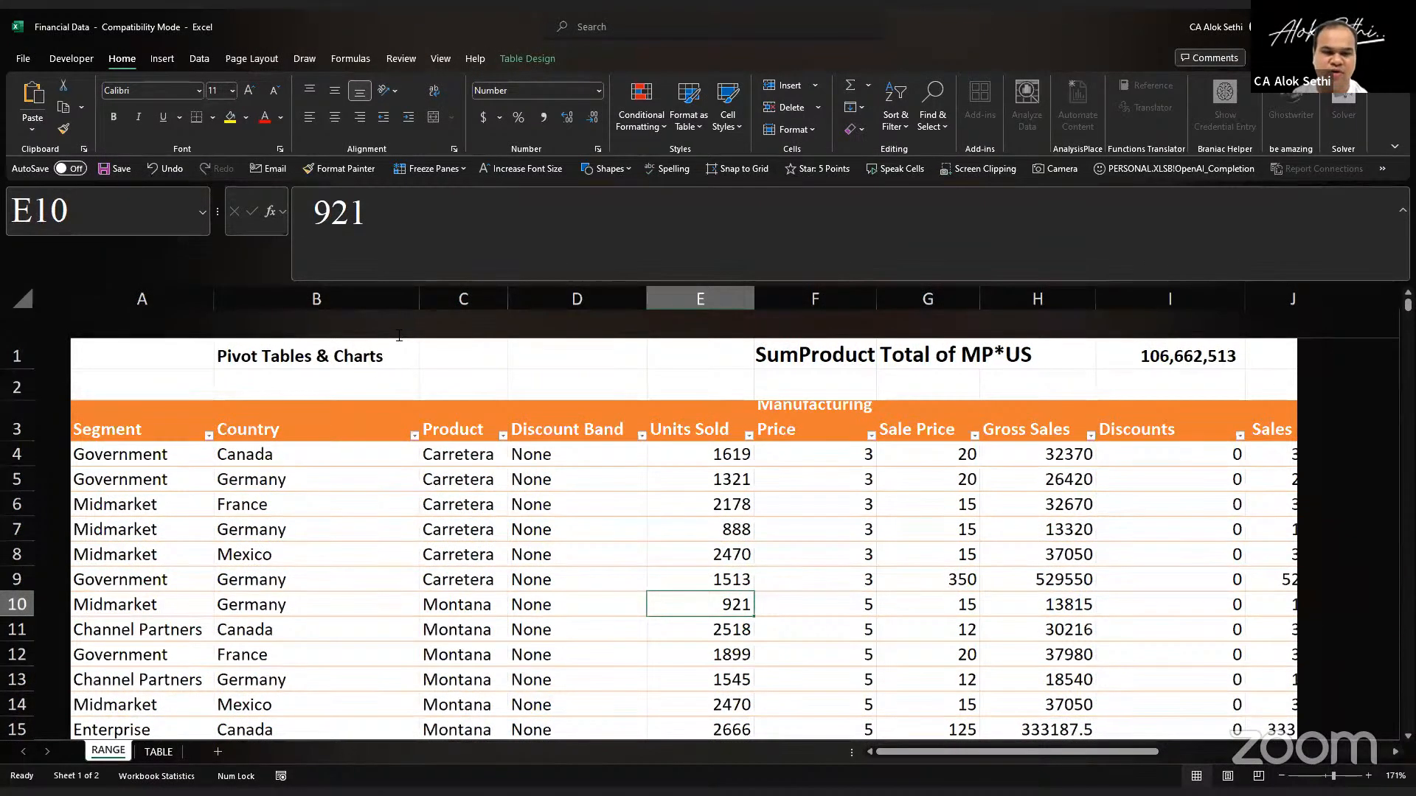
# Step: Enter "Summarize any data in Excel" in cell C1 and make it bold
pyautogui.click(398, 335)
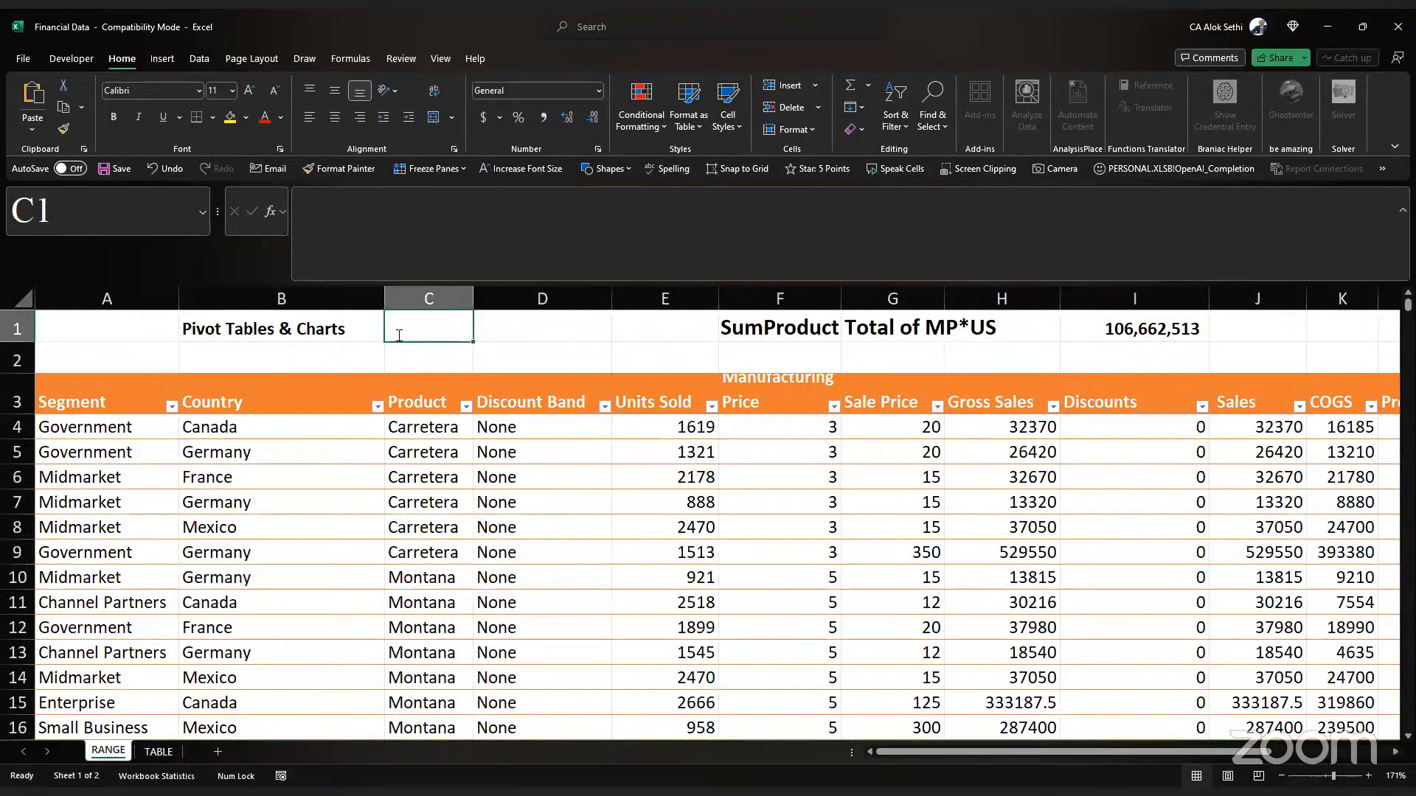
pyautogui.write('Summarize any data in Ex')
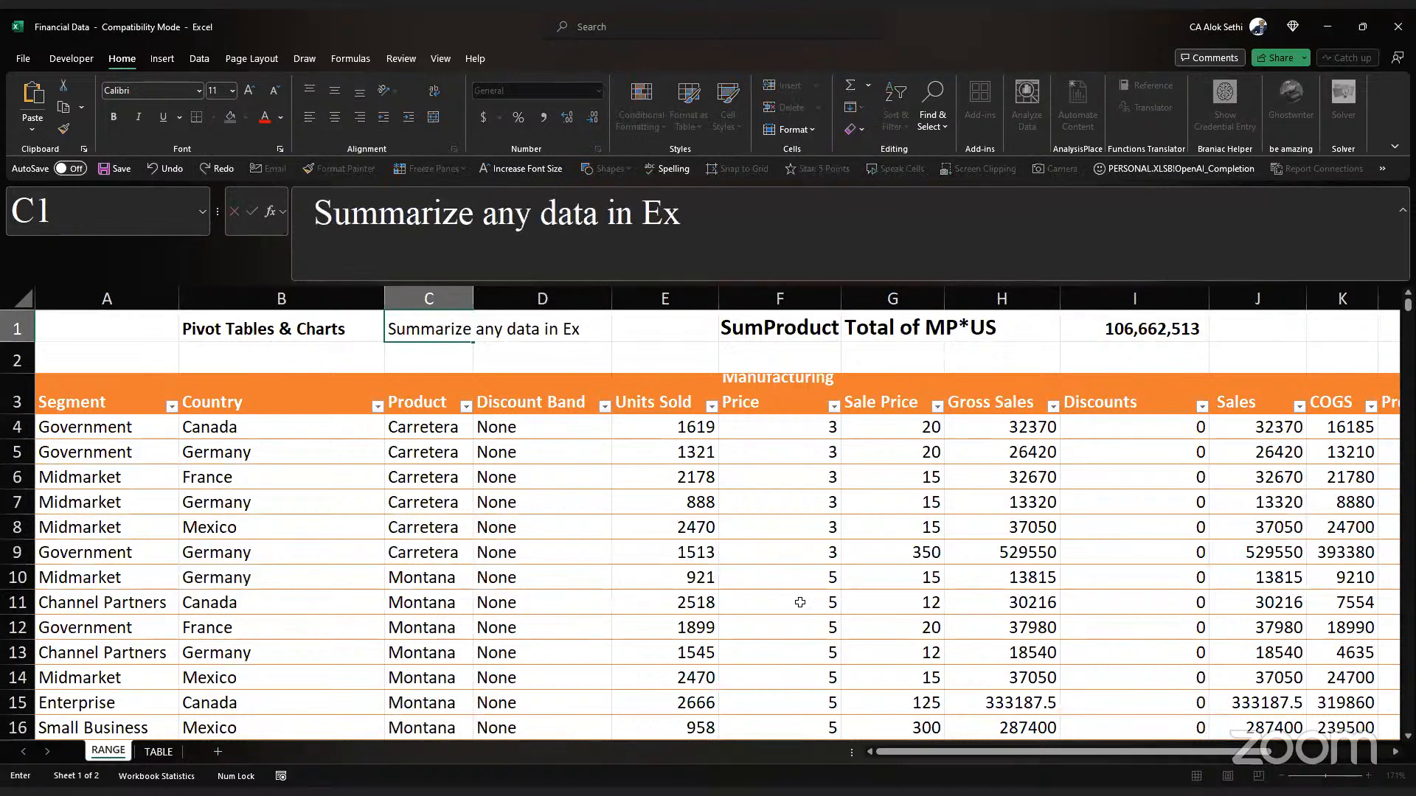
pyautogui.write('cel')
pyautogui.press('Return')
pyautogui.press('Return')
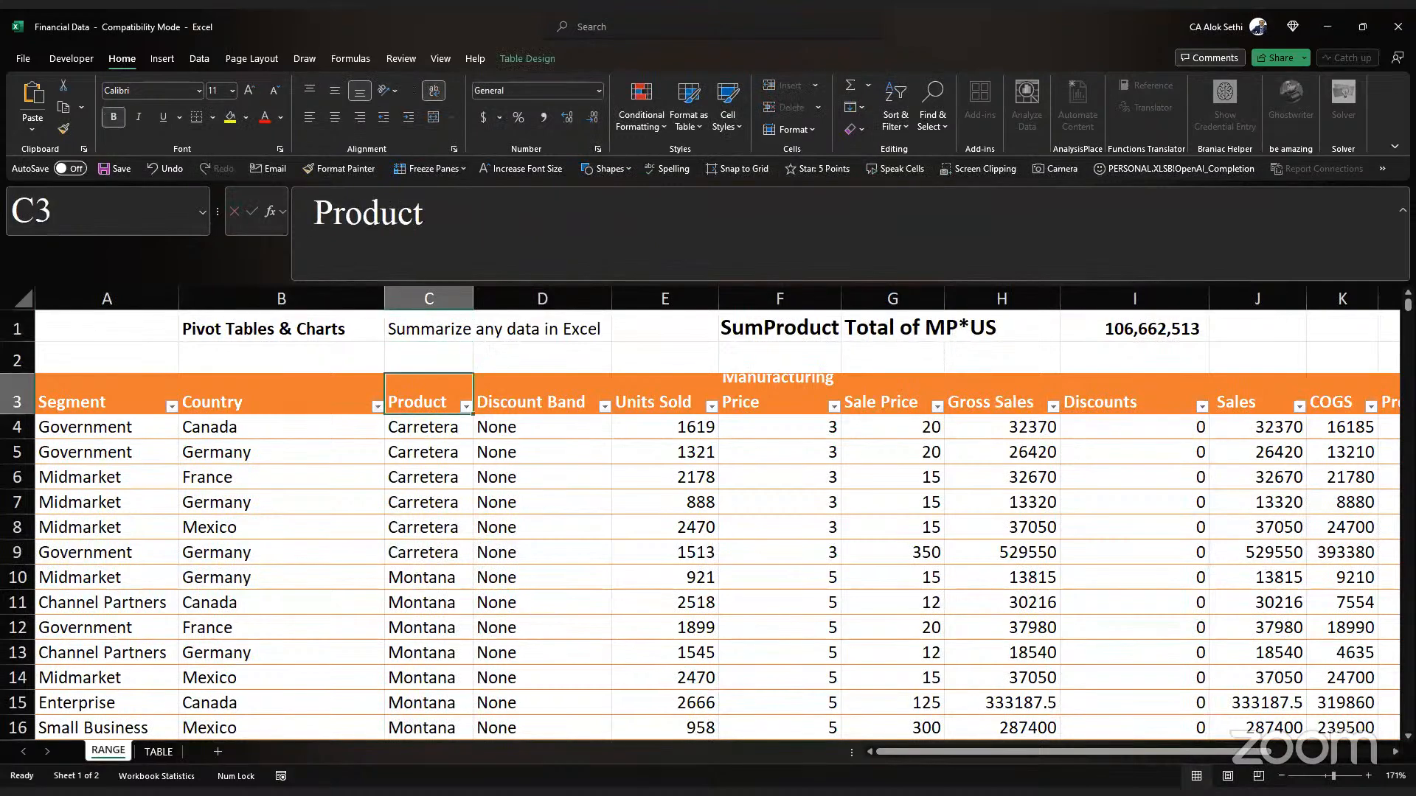
pyautogui.click(429, 329)
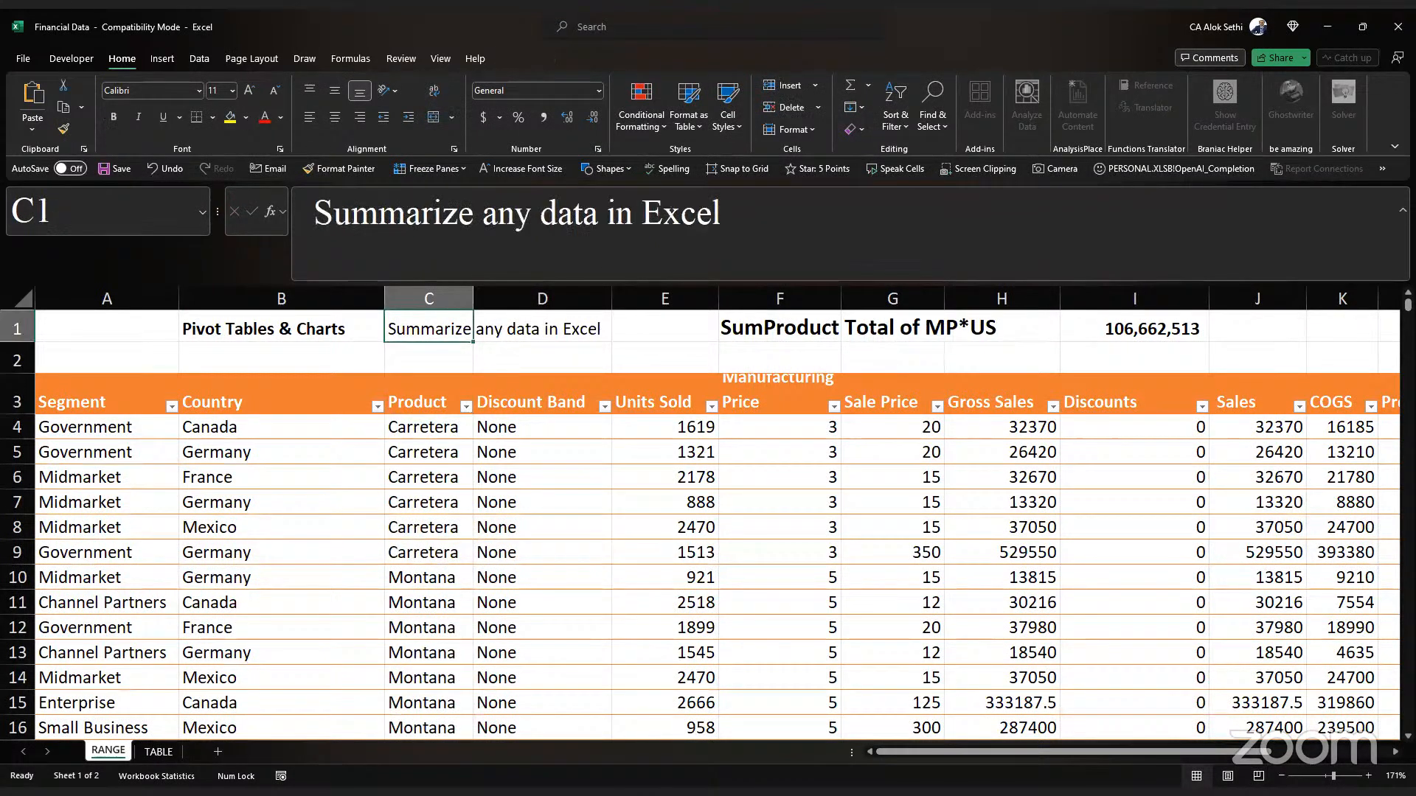
pyautogui.hotkey('ctrl', 'b')
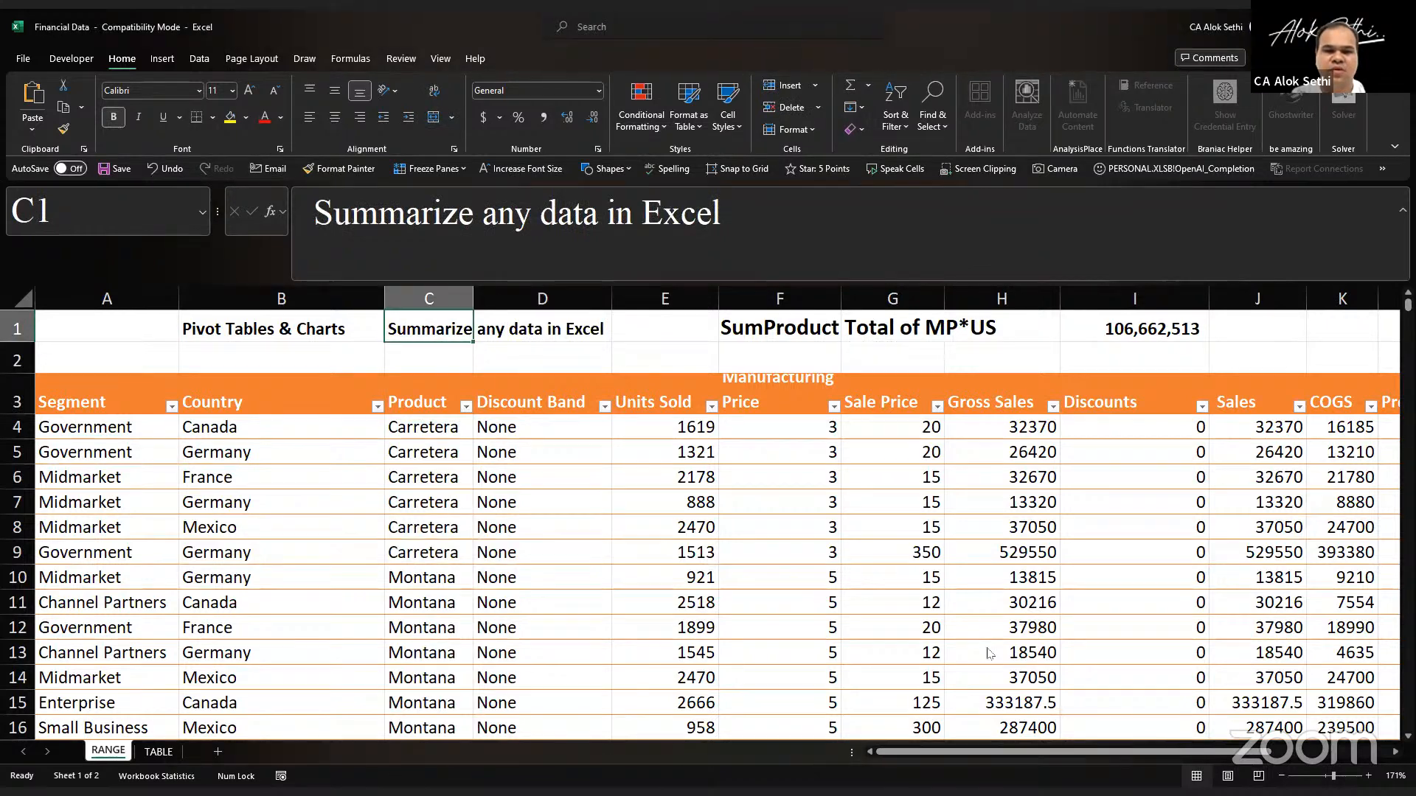
# Step: Examine the column headers in row 3, going from Segment across to Date
pyautogui.press('Down')
pyautogui.press('Down')
pyautogui.press('Down')
pyautogui.press('Down')
pyautogui.press('Down')
pyautogui.press('Down')
pyautogui.press('Down')
pyautogui.press('Down')
pyautogui.press('Down')
pyautogui.press('Down')
pyautogui.press('Down')
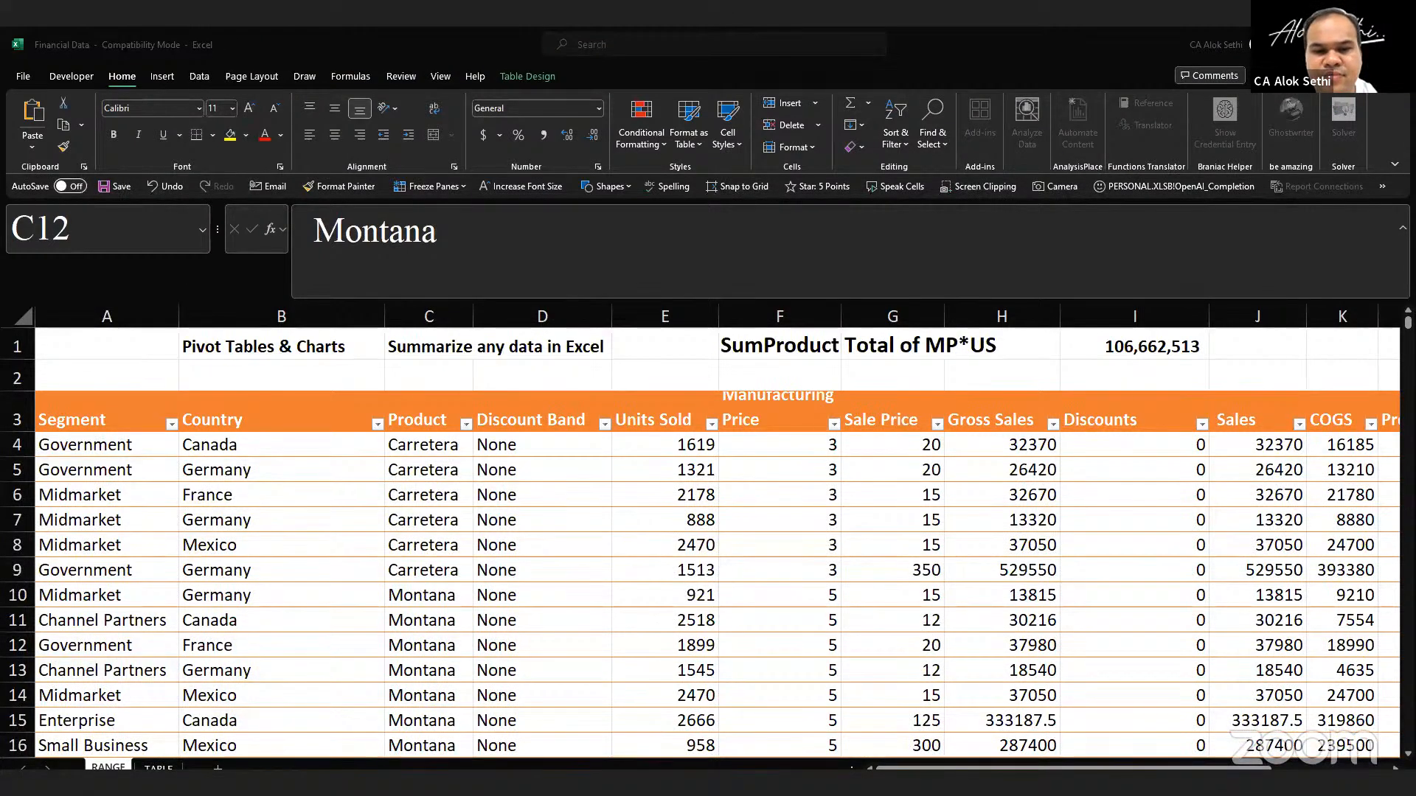
pyautogui.scroll(-1, 712, 581)
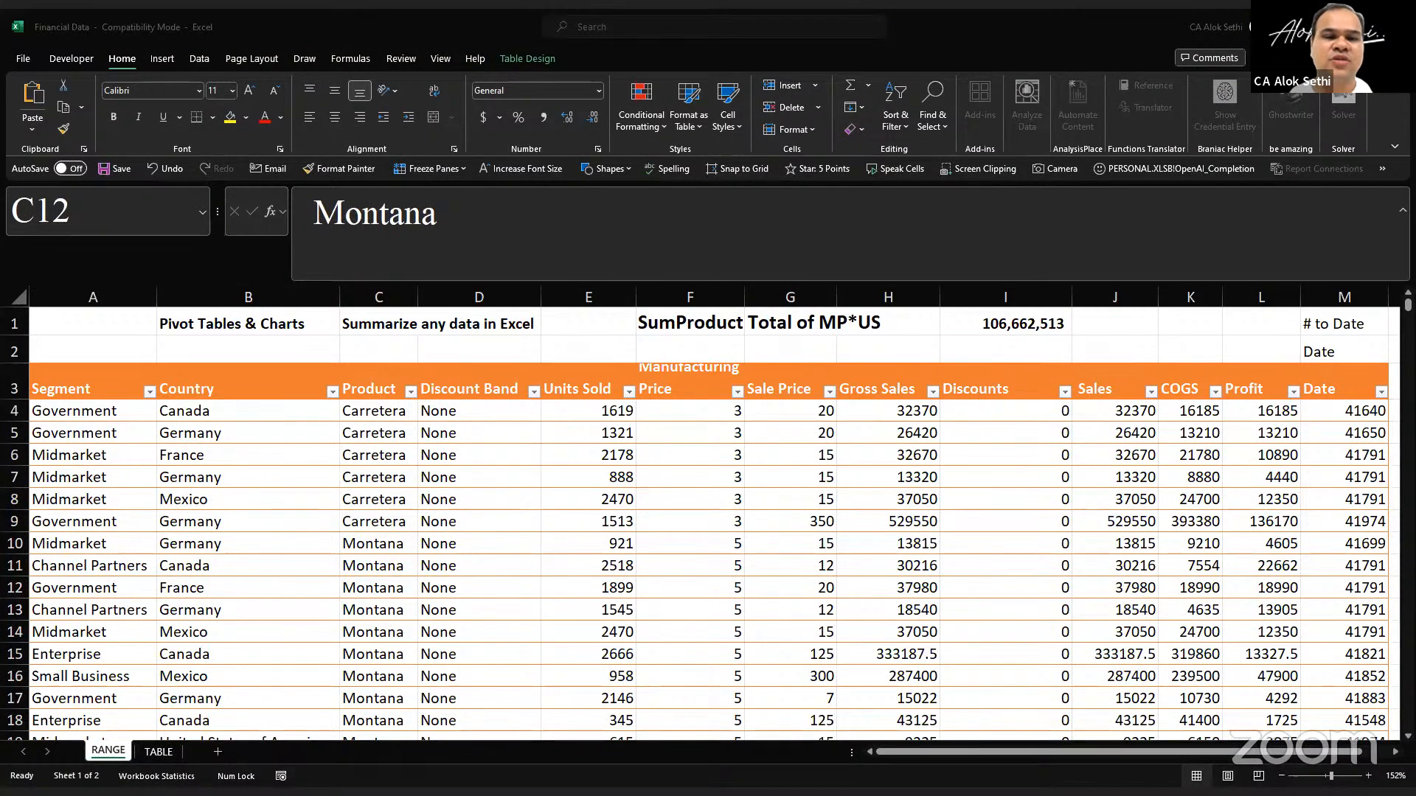
pyautogui.click(152, 587)
pyautogui.press('Up')
pyautogui.press('Up')
pyautogui.press('Up')
pyautogui.press('Up')
pyautogui.press('Up')
pyautogui.press('Up')
pyautogui.press('Up')
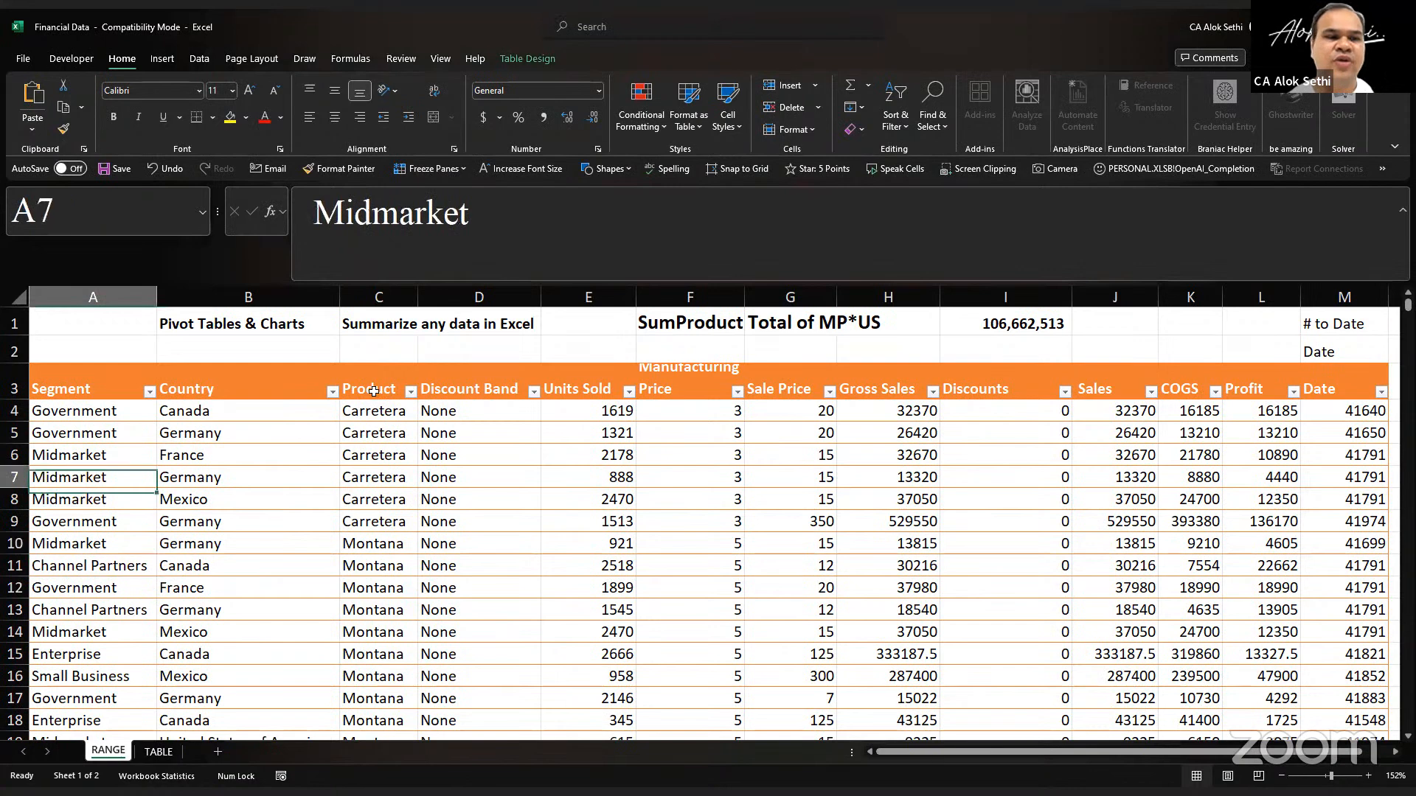
pyautogui.press('Up')
pyautogui.press('Up')
pyautogui.press('Right')
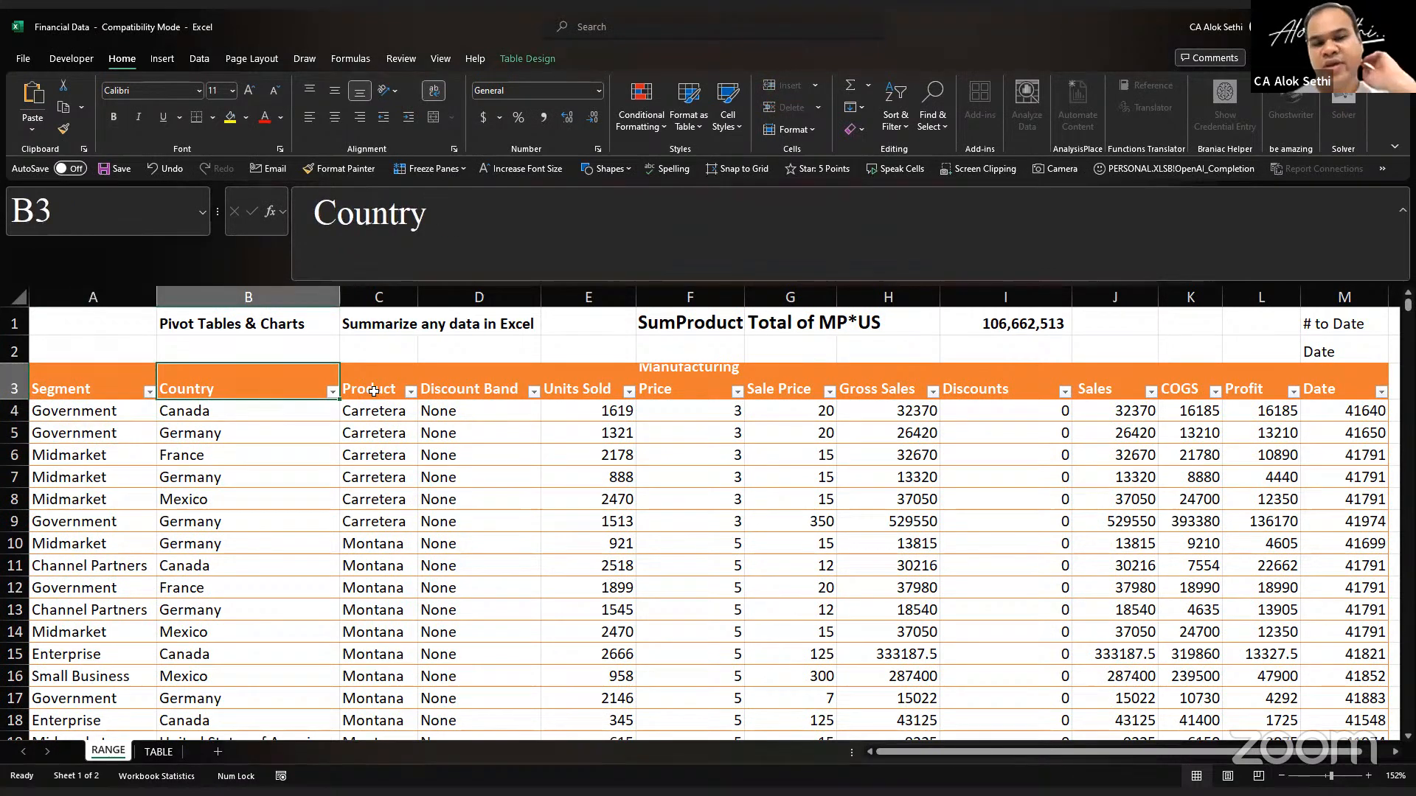
pyautogui.press('Right')
pyautogui.press('Right')
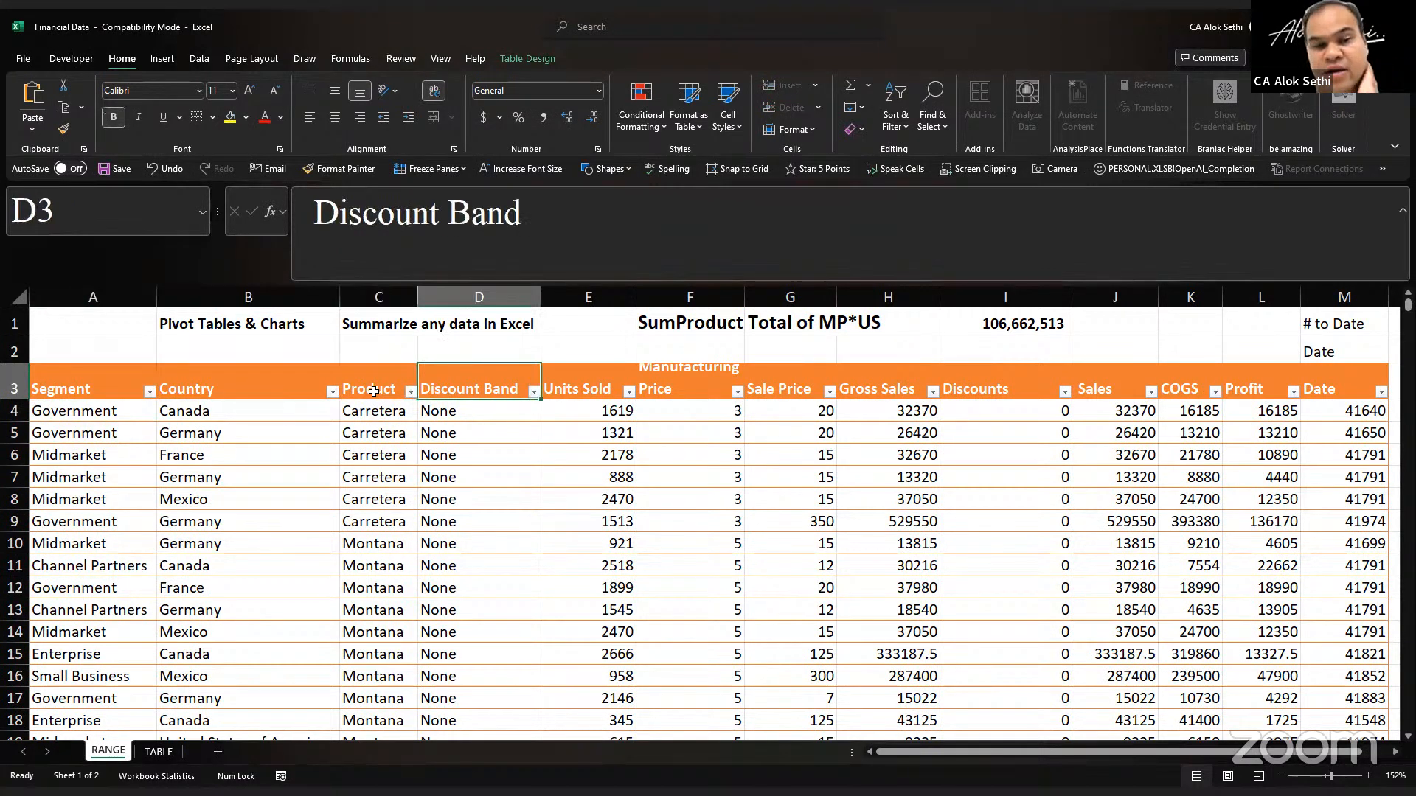
pyautogui.press('Left')
pyautogui.press('Left')
pyautogui.press('Left')
pyautogui.press('Right')
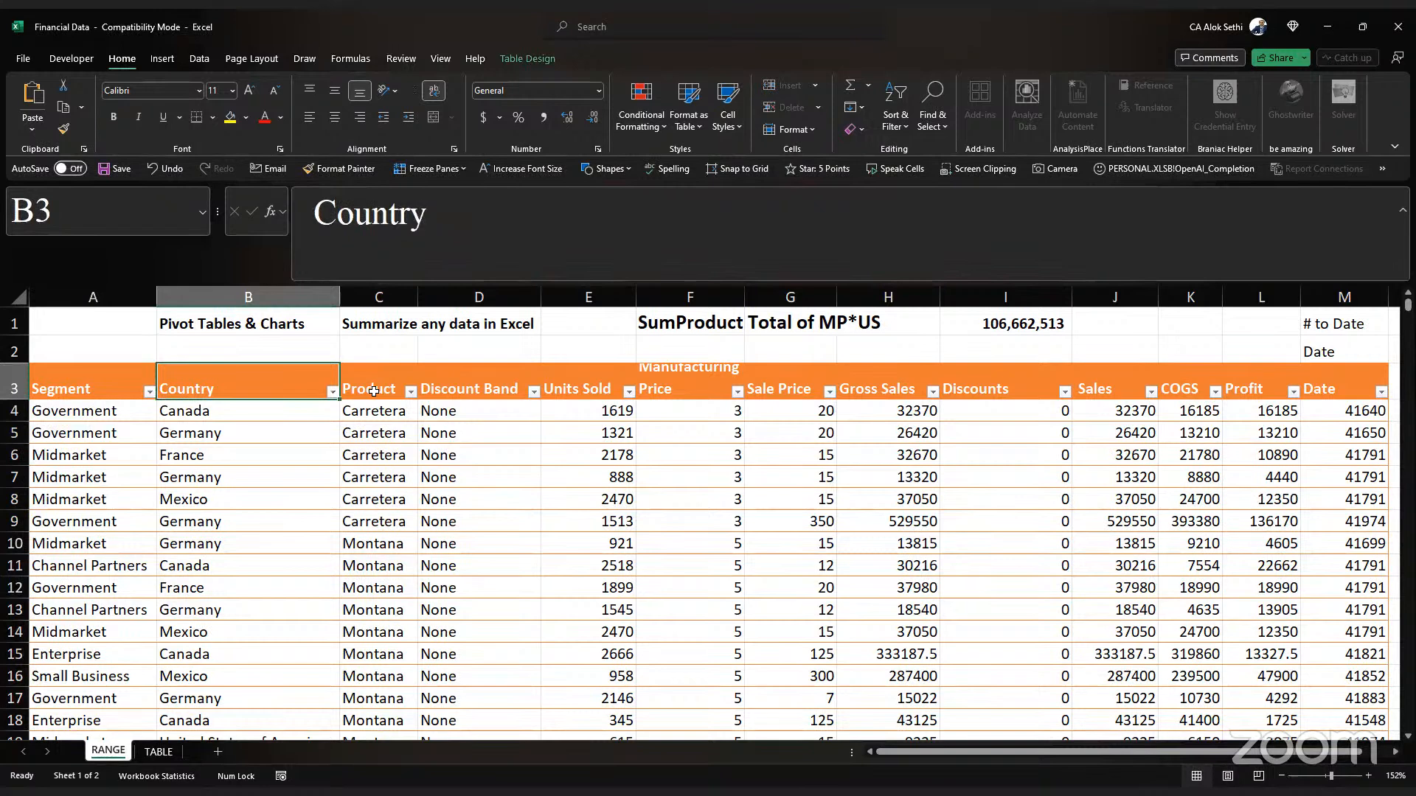
pyautogui.press('Right')
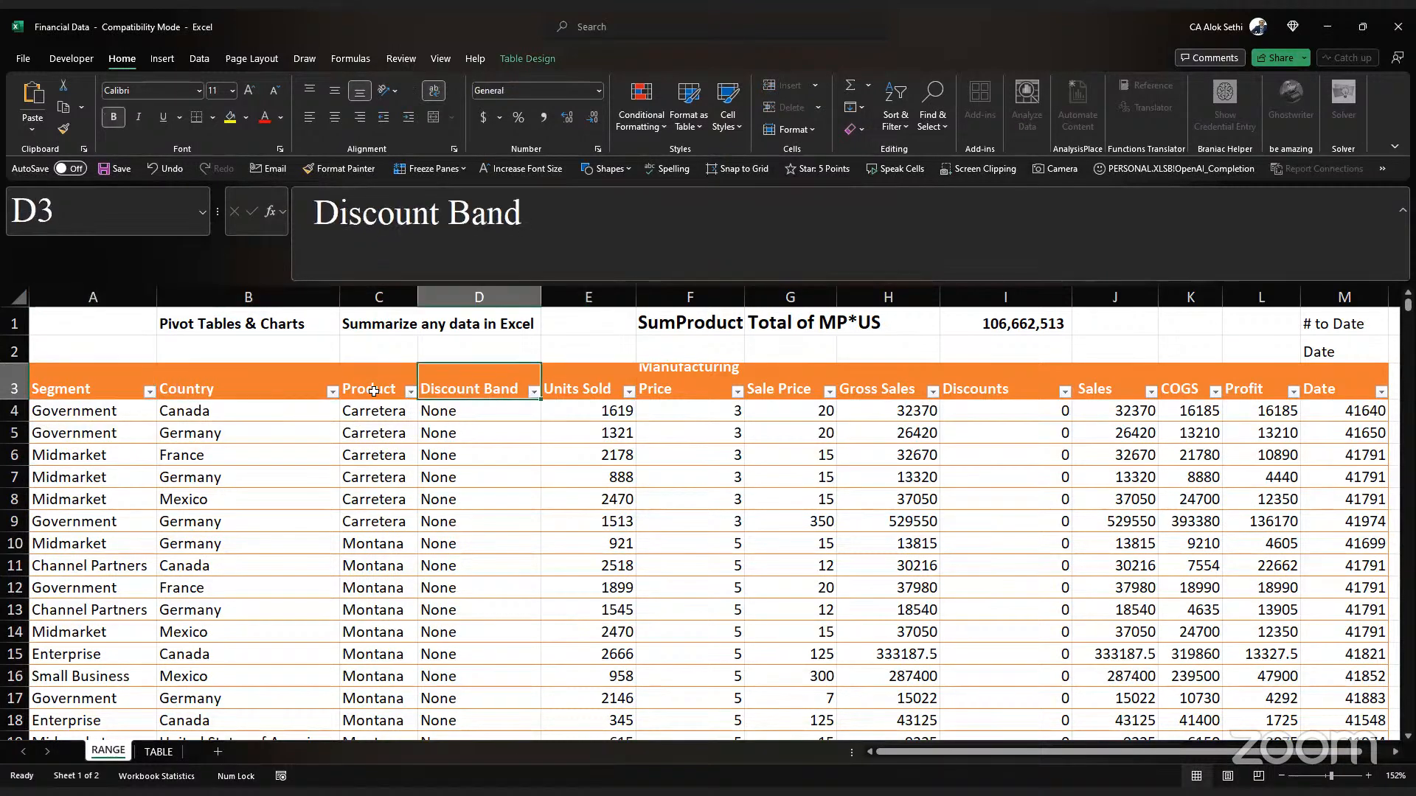
pyautogui.press('Right')
pyautogui.press('Right')
pyautogui.press('Right')
pyautogui.press('Right')
pyautogui.press('Right')
pyautogui.press('Right')
pyautogui.press('Right')
pyautogui.press('Right')
pyautogui.press('Right')
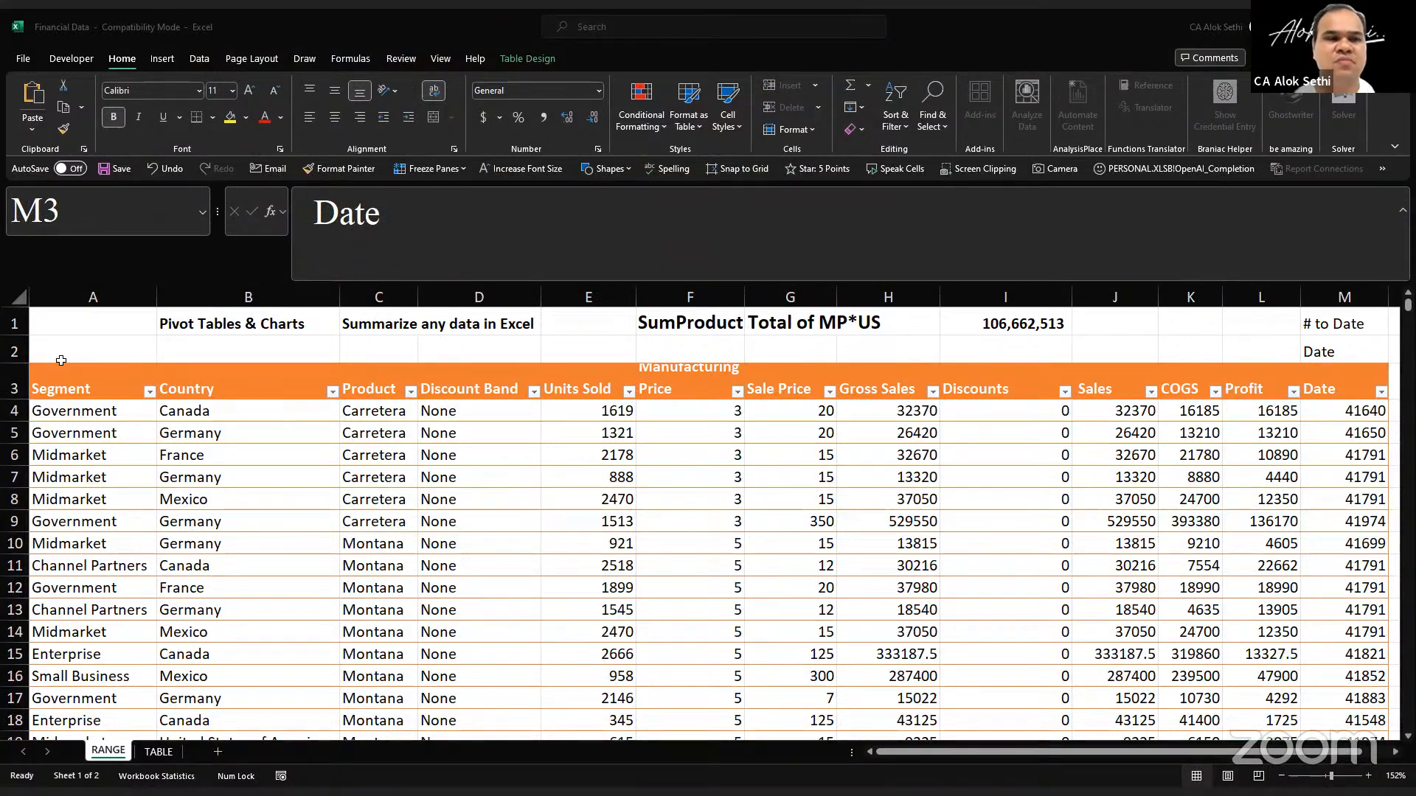
# Step: Count the columns in the table's header row and find the last data row of the Segment column
pyautogui.scroll(-3, 61, 360)
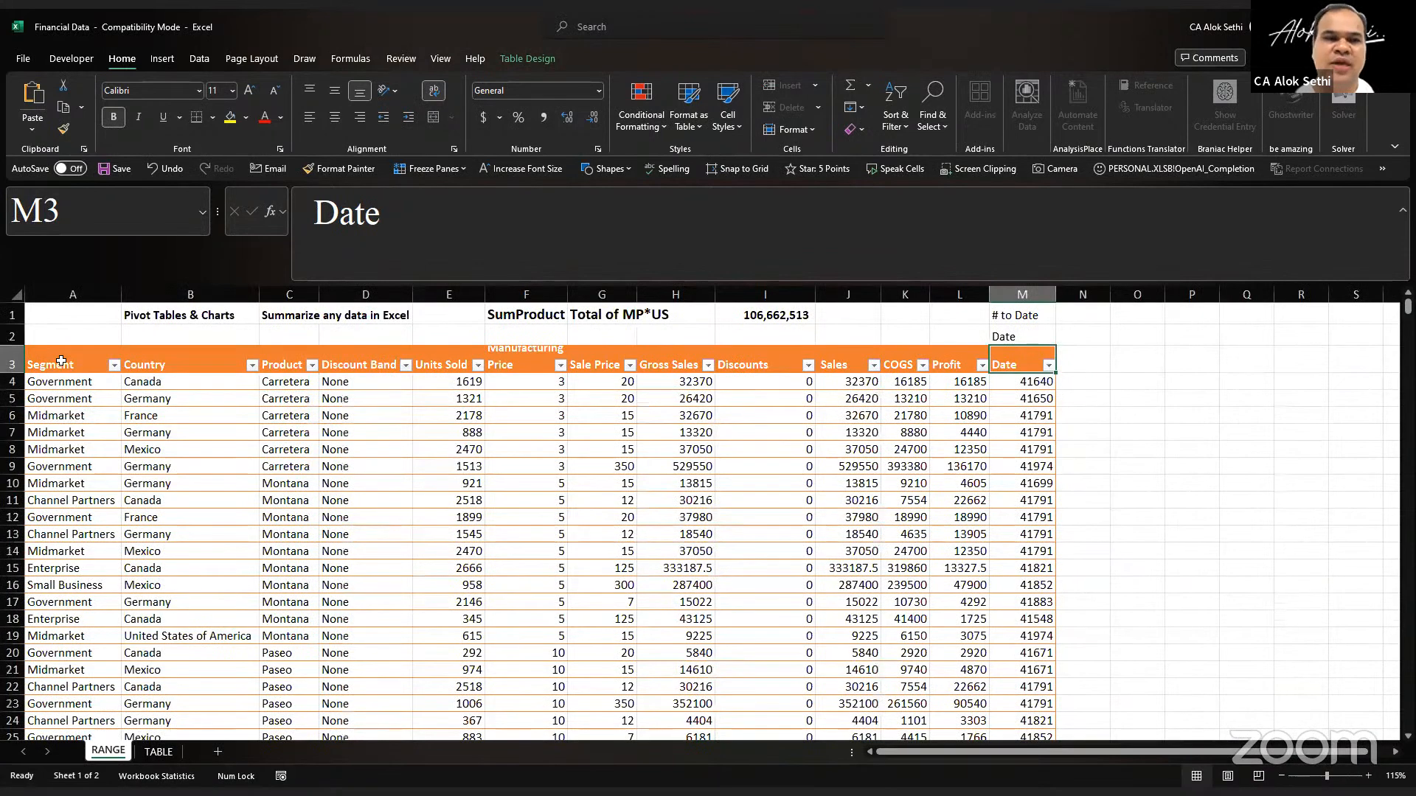
pyautogui.hotkey('ctrl', 'Left')
pyautogui.hotkey('ctrl', 'shift', 'Right')
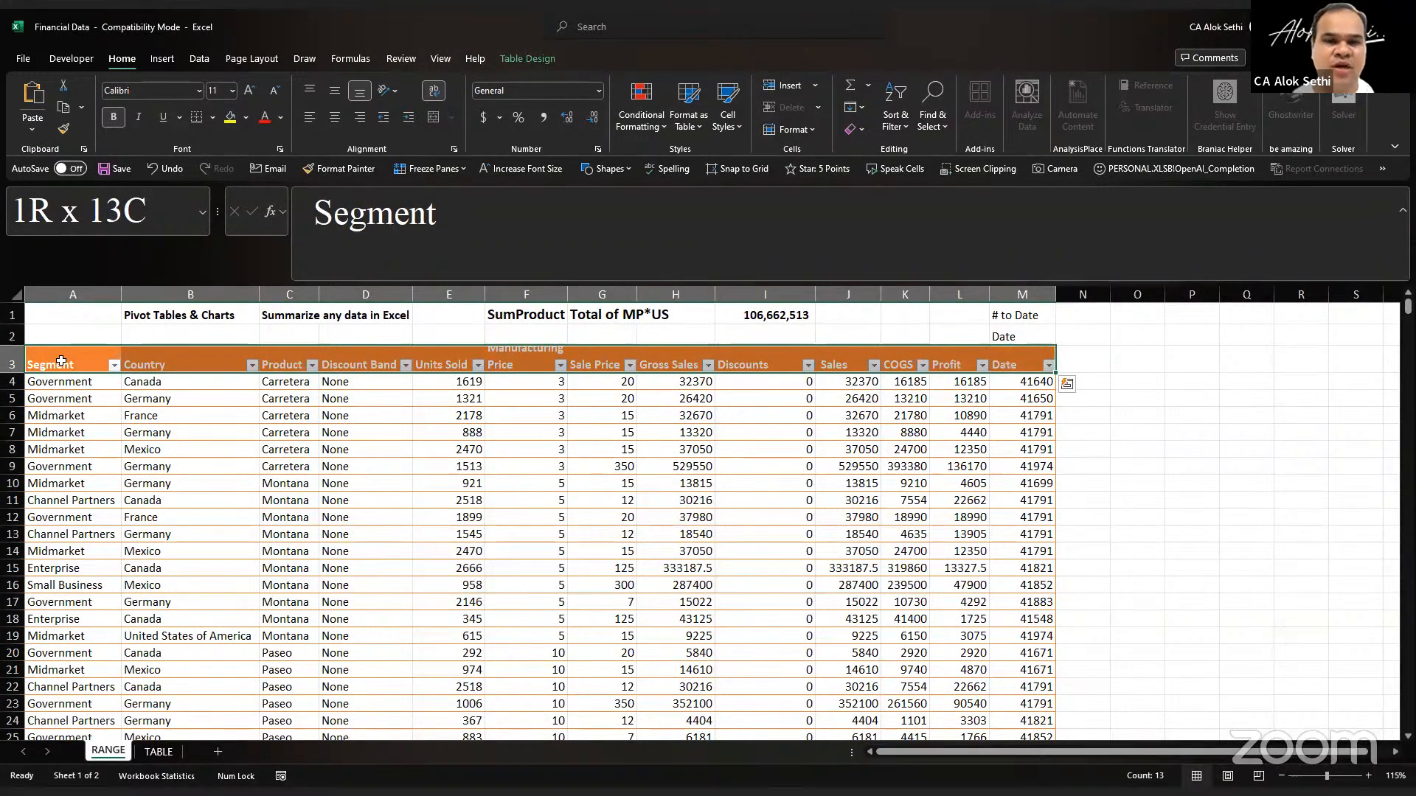
pyautogui.click(61, 362)
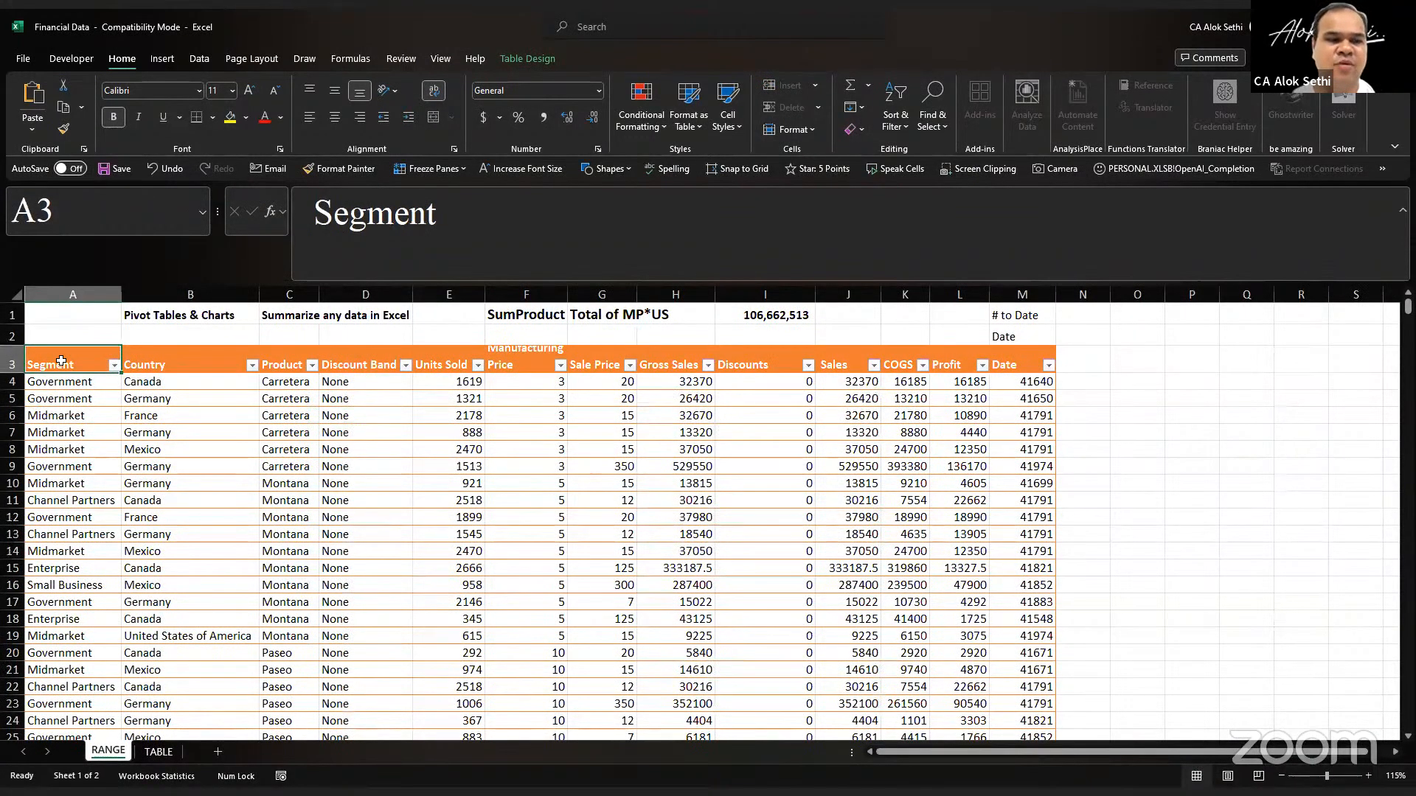
pyautogui.hotkey('ctrl', 'Down')
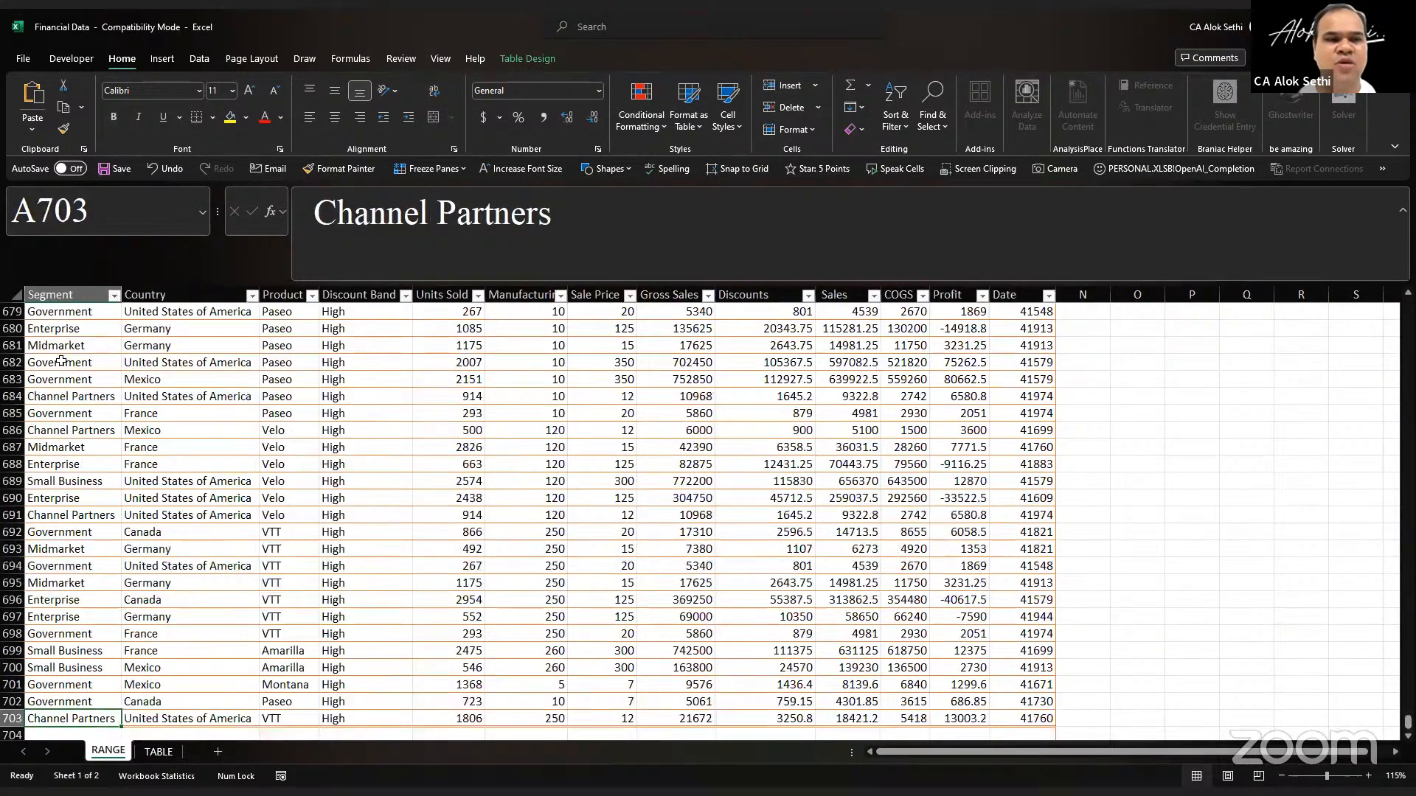
pyautogui.hotkey('ctrl', 'Home')
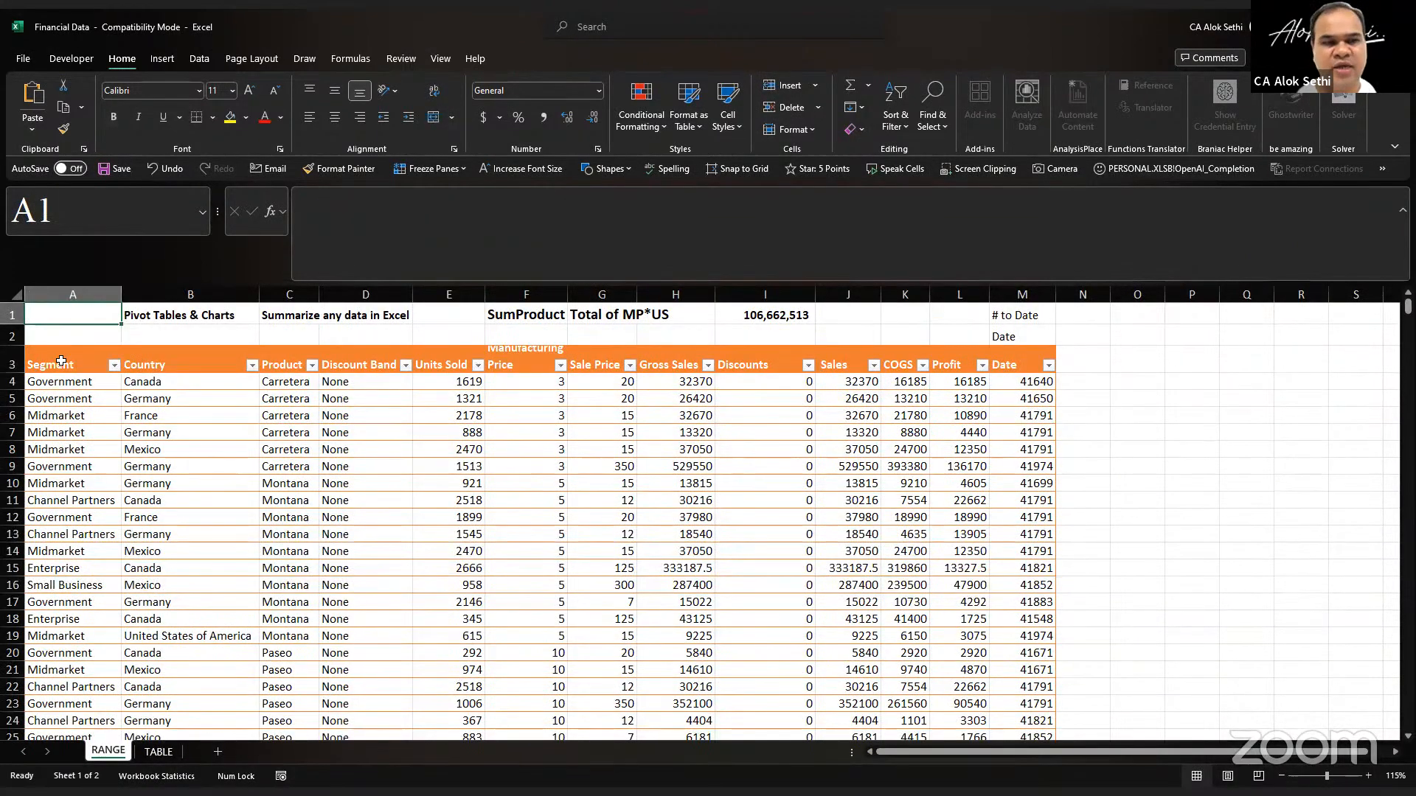
# Step: Enter the note "Rows = 703 & Columns = 13" in cell B2 and make it bold
pyautogui.press('Down')
pyautogui.press('Right')
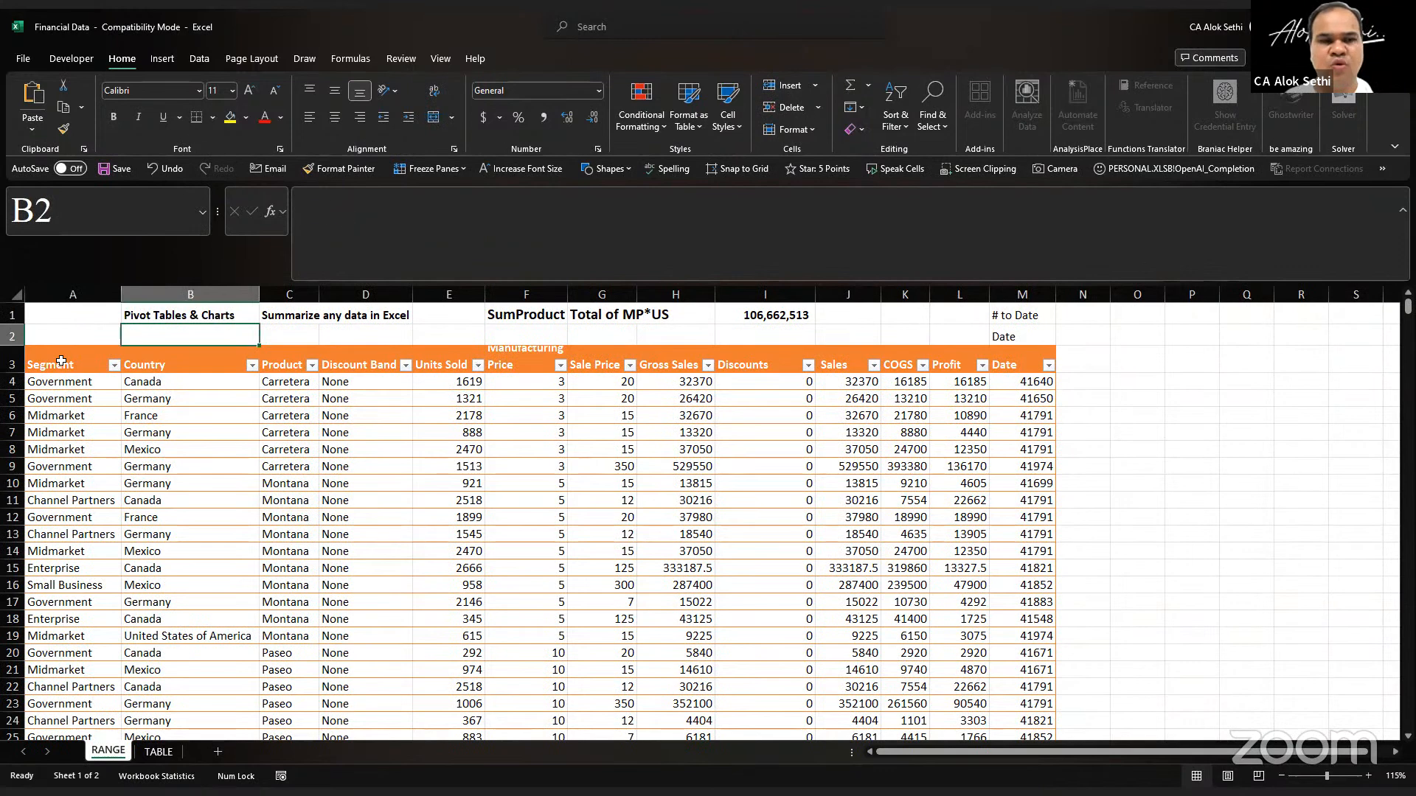
pyautogui.write('Rows = 703 & ')
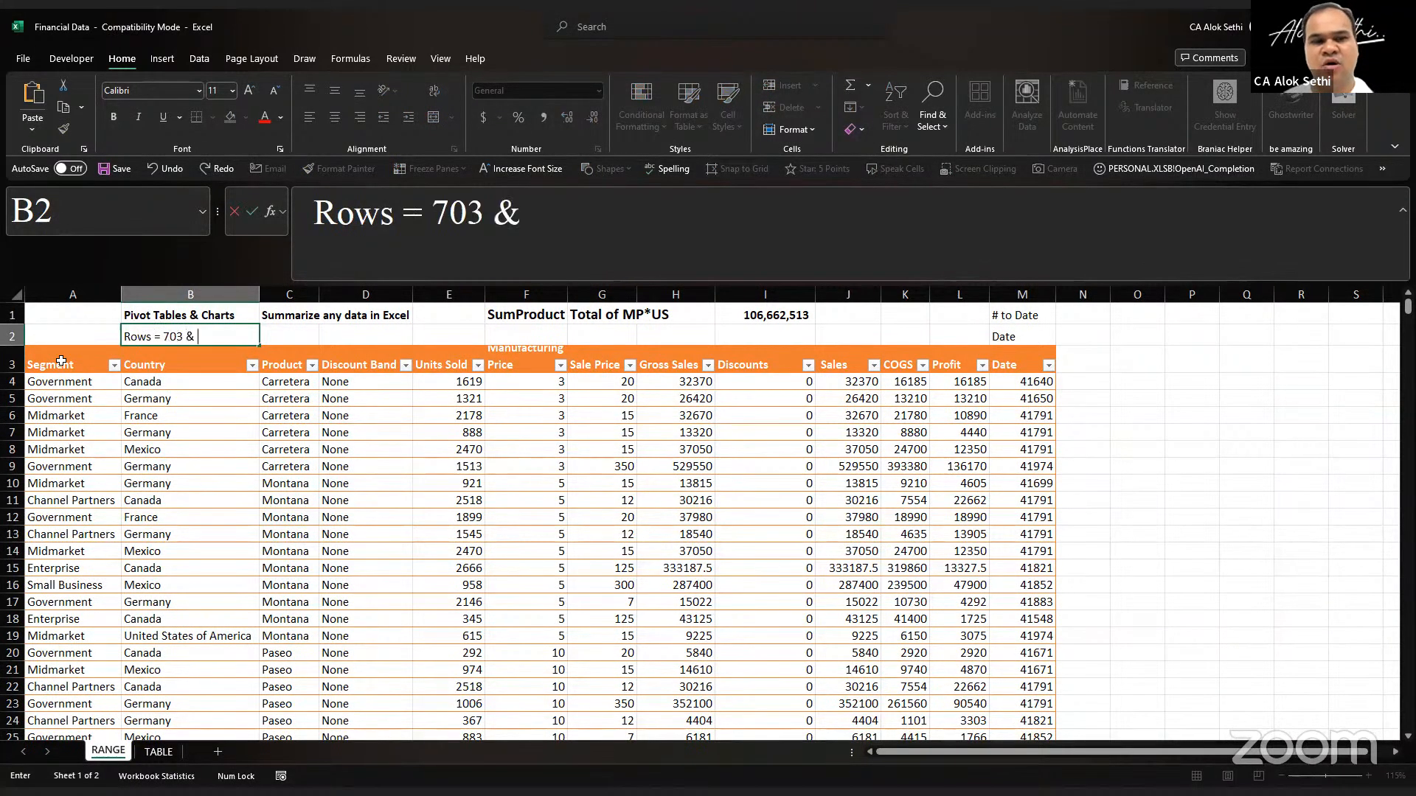
pyautogui.write('Colu,n')
pyautogui.press('BackSpace')
pyautogui.write('mns')
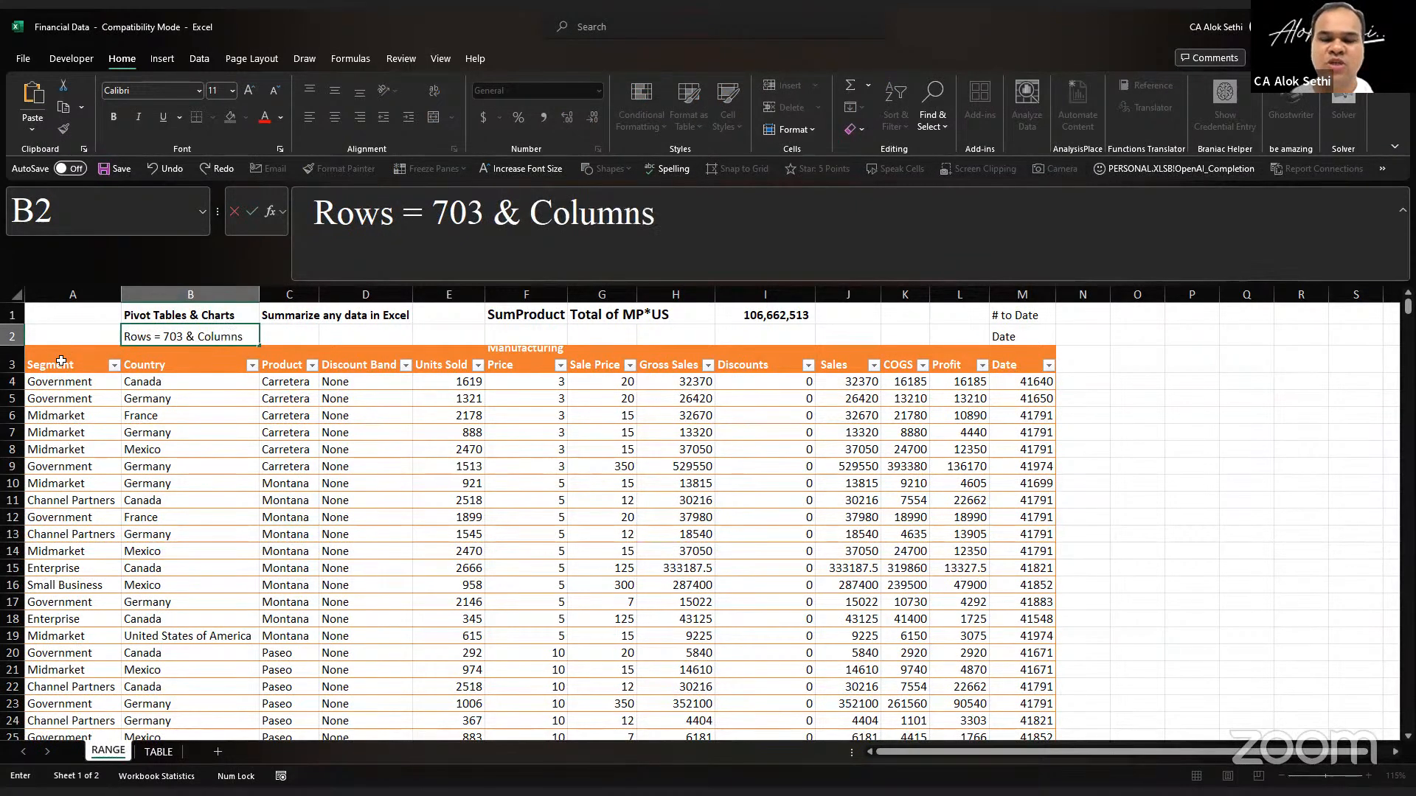
pyautogui.write(' = 13')
pyautogui.press('Return')
pyautogui.press('Up')
pyautogui.hotkey('ctrl', 'b')
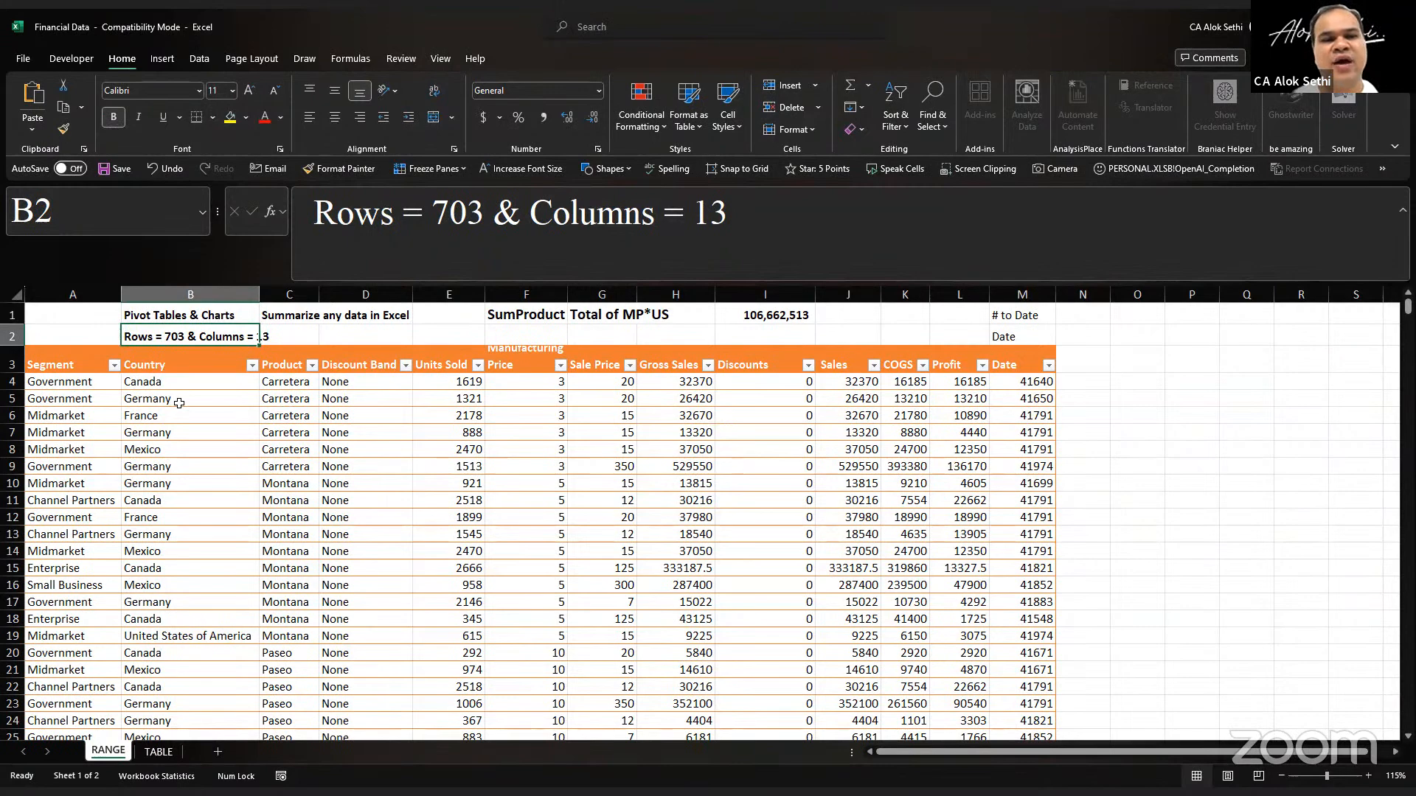
pyautogui.scroll(2, 131, 401)
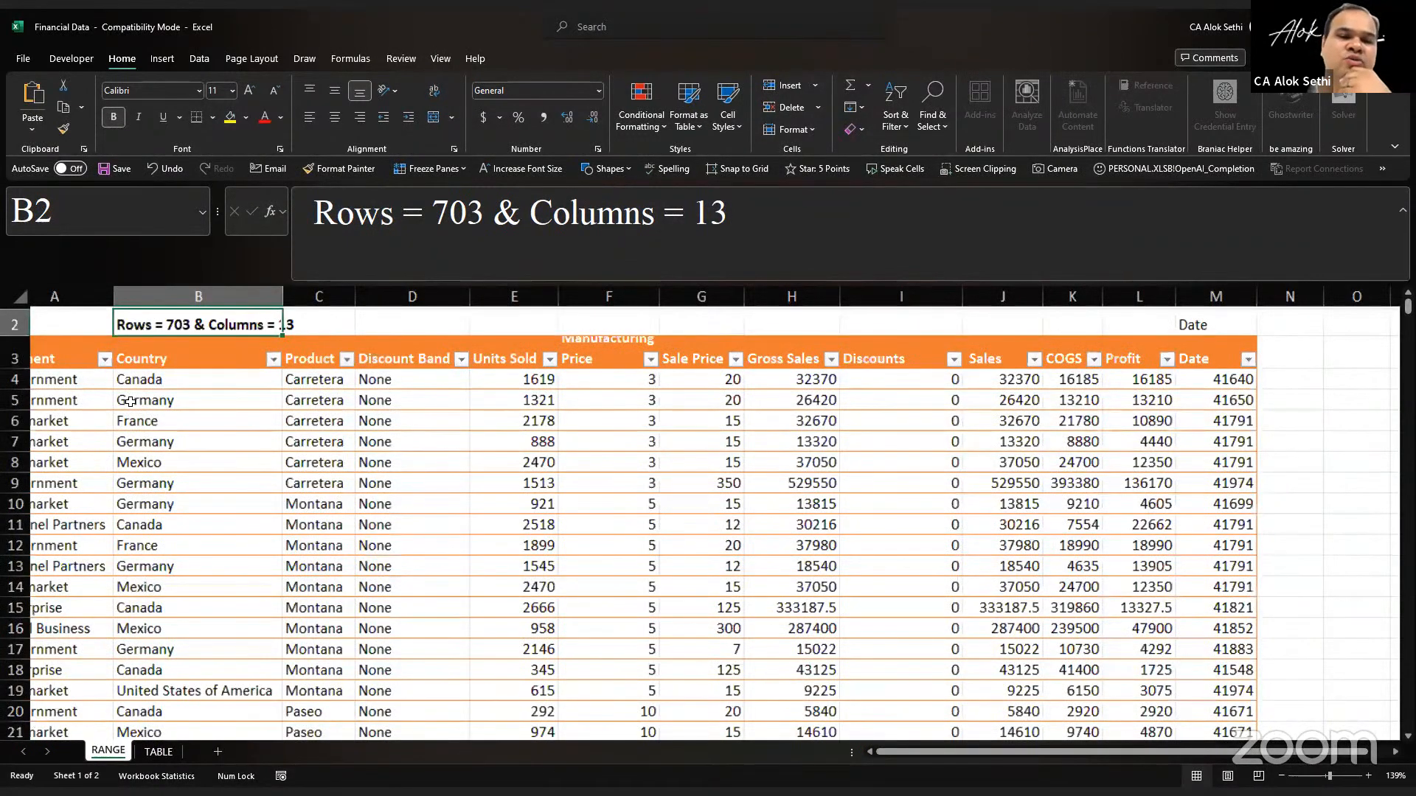
# Step: Examine the first record in row 4, going across from Manufacturing Price to Date
pyautogui.scroll(2, 130, 401)
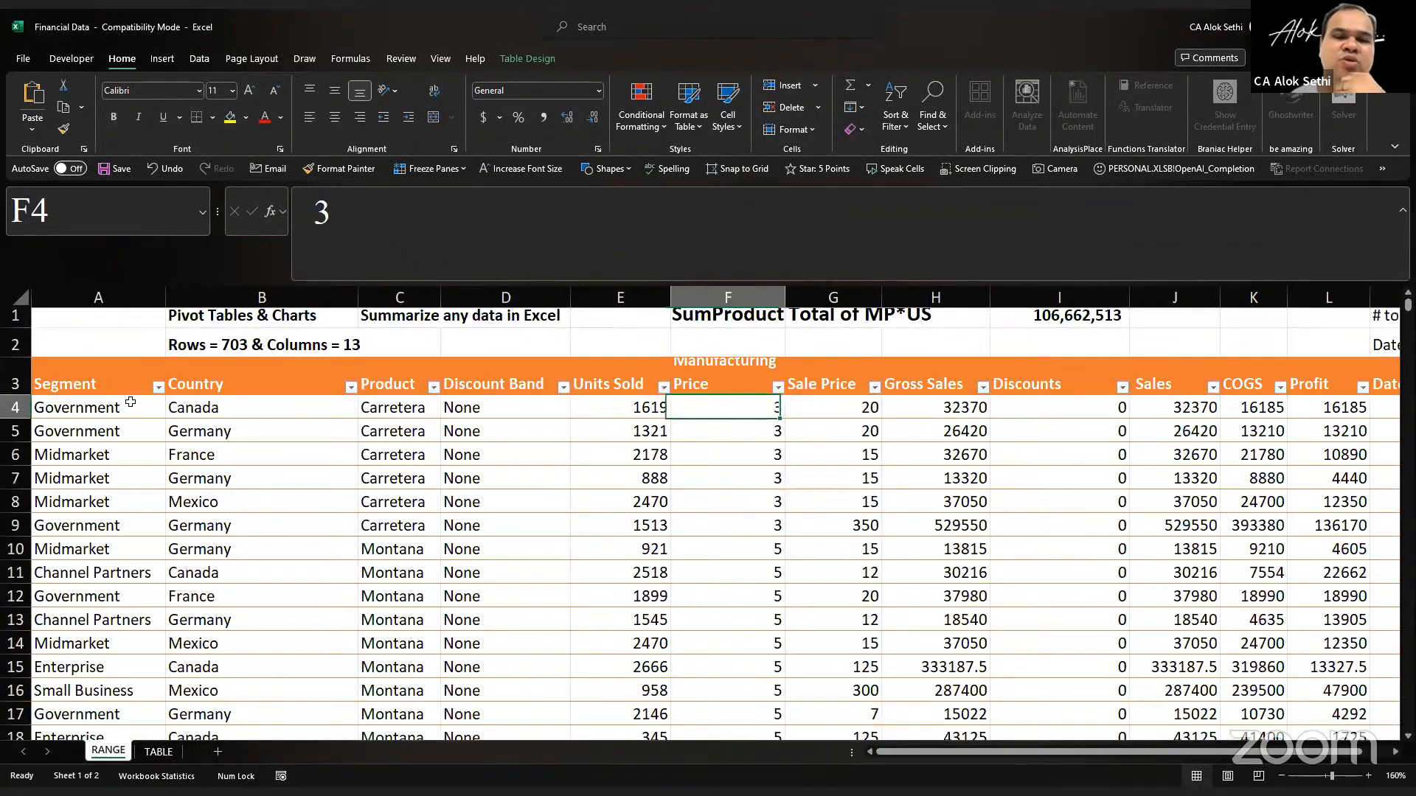
pyautogui.press('Right')
pyautogui.press('Right')
pyautogui.press('Right')
pyautogui.press('Right')
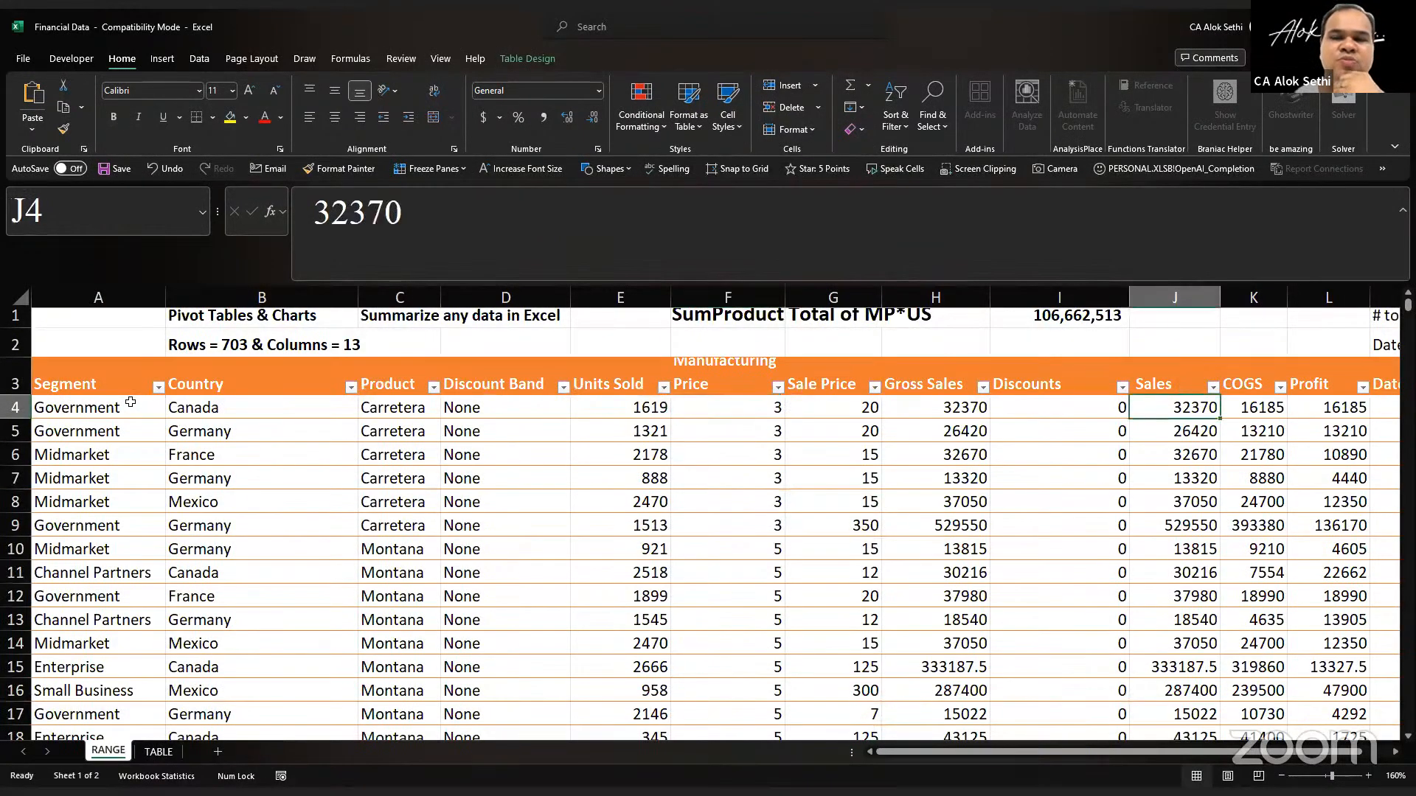
pyautogui.press('Right')
pyautogui.press('Right')
pyautogui.press('Right')
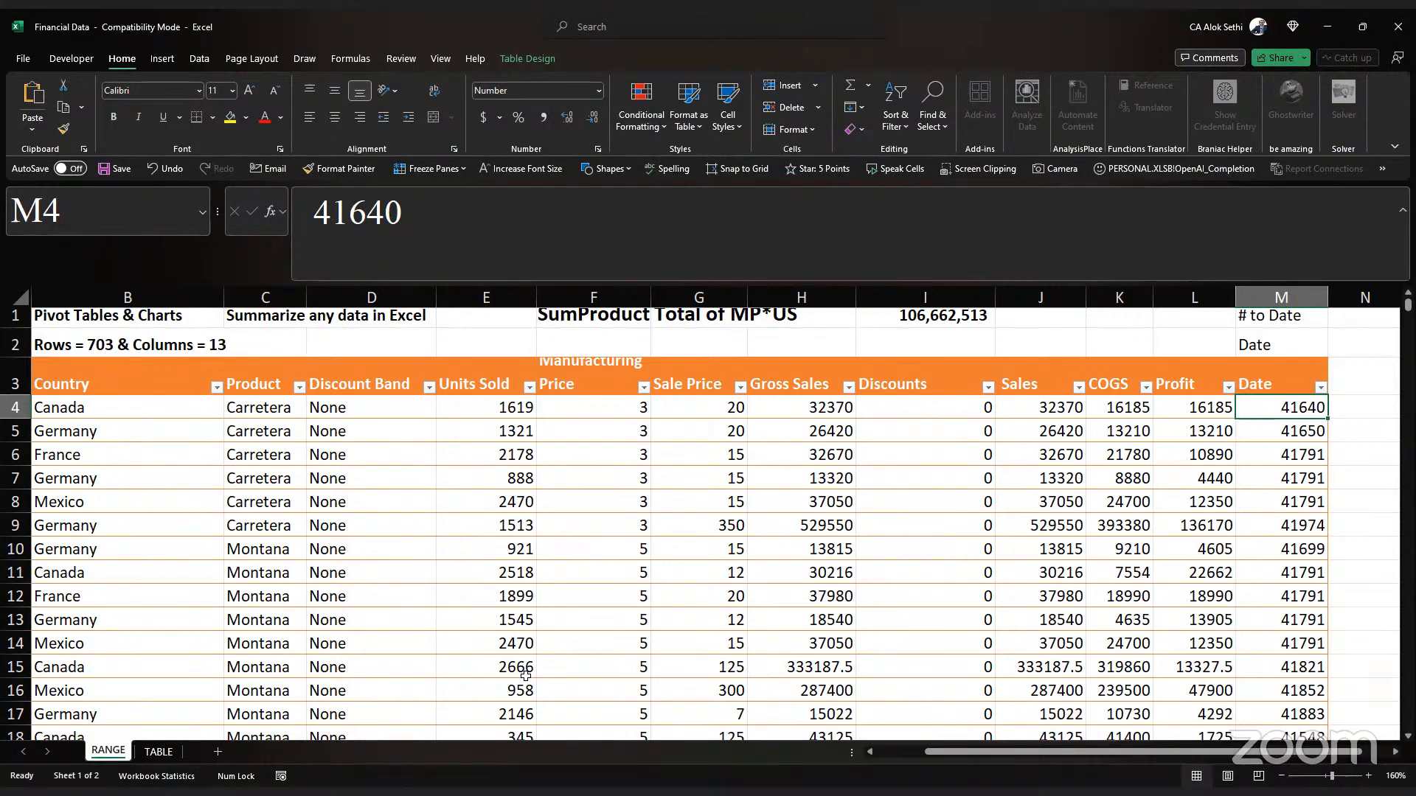
# Step: Try the *14-03-12 date format on all values in the Date column from M4 down, and undo it
pyautogui.hotkey('ctrl', 'shift', 'Down')
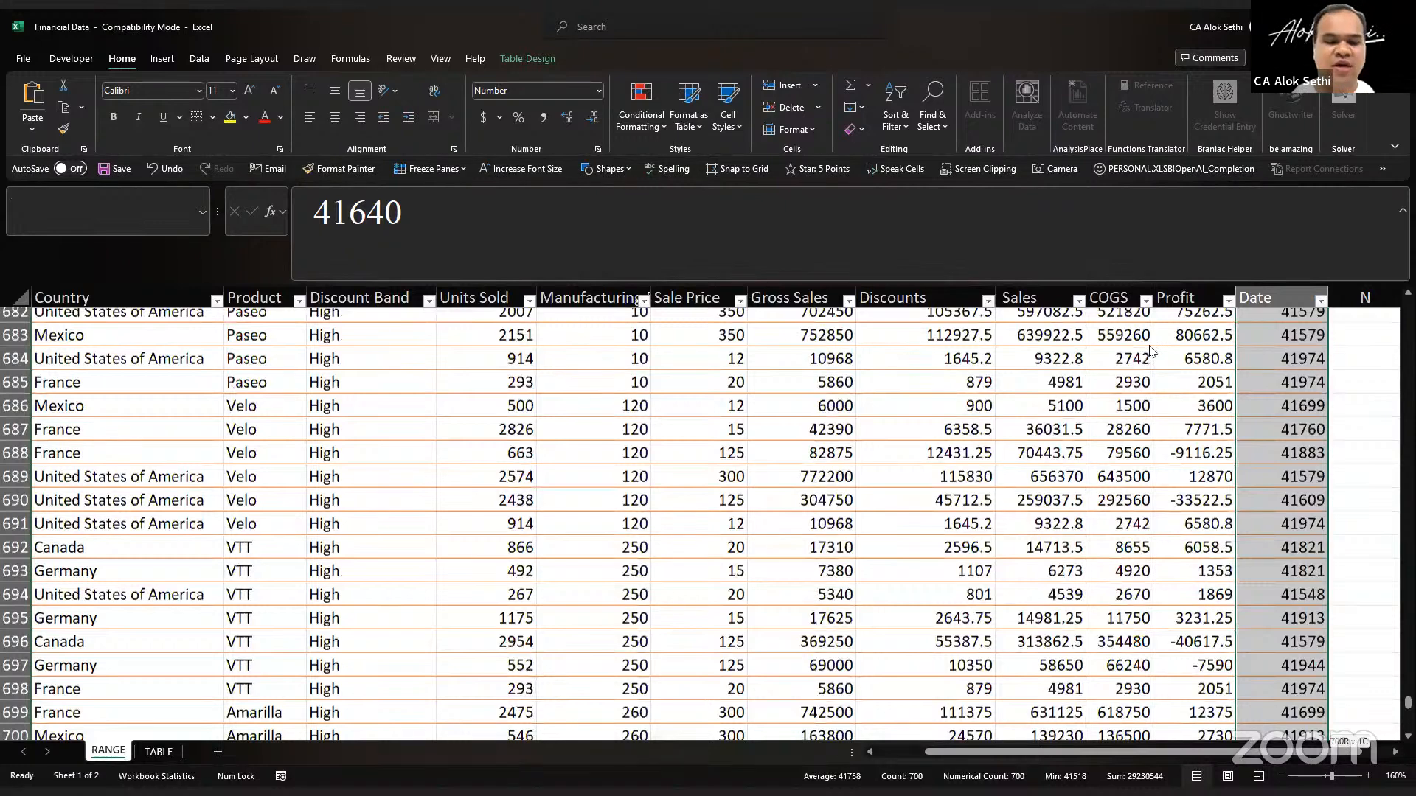
pyautogui.hotkey('ctrl', '1')
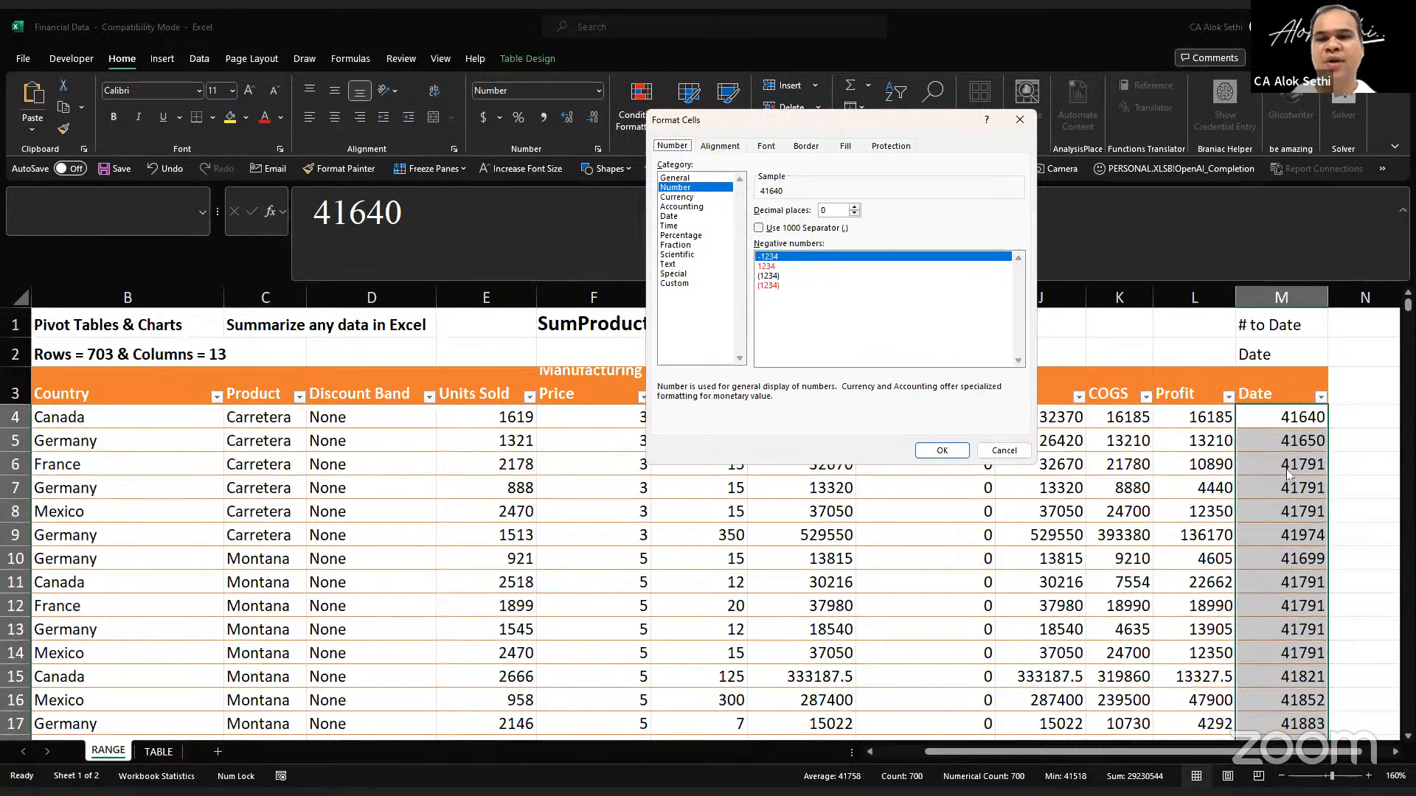
pyautogui.press('Tab')
pyautogui.press('d')
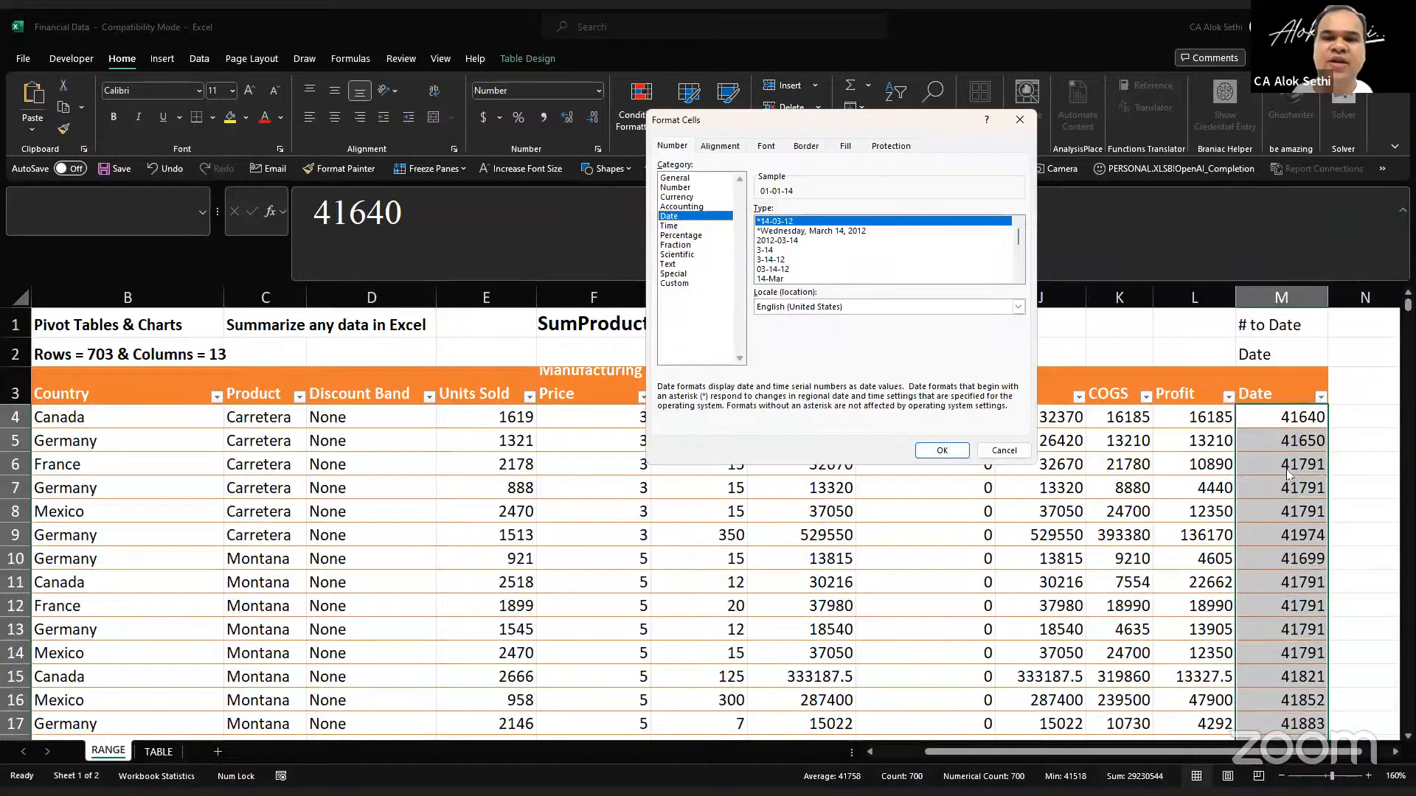
pyautogui.press('Return')
pyautogui.press('Down')
pyautogui.press('Down')
pyautogui.press('Down')
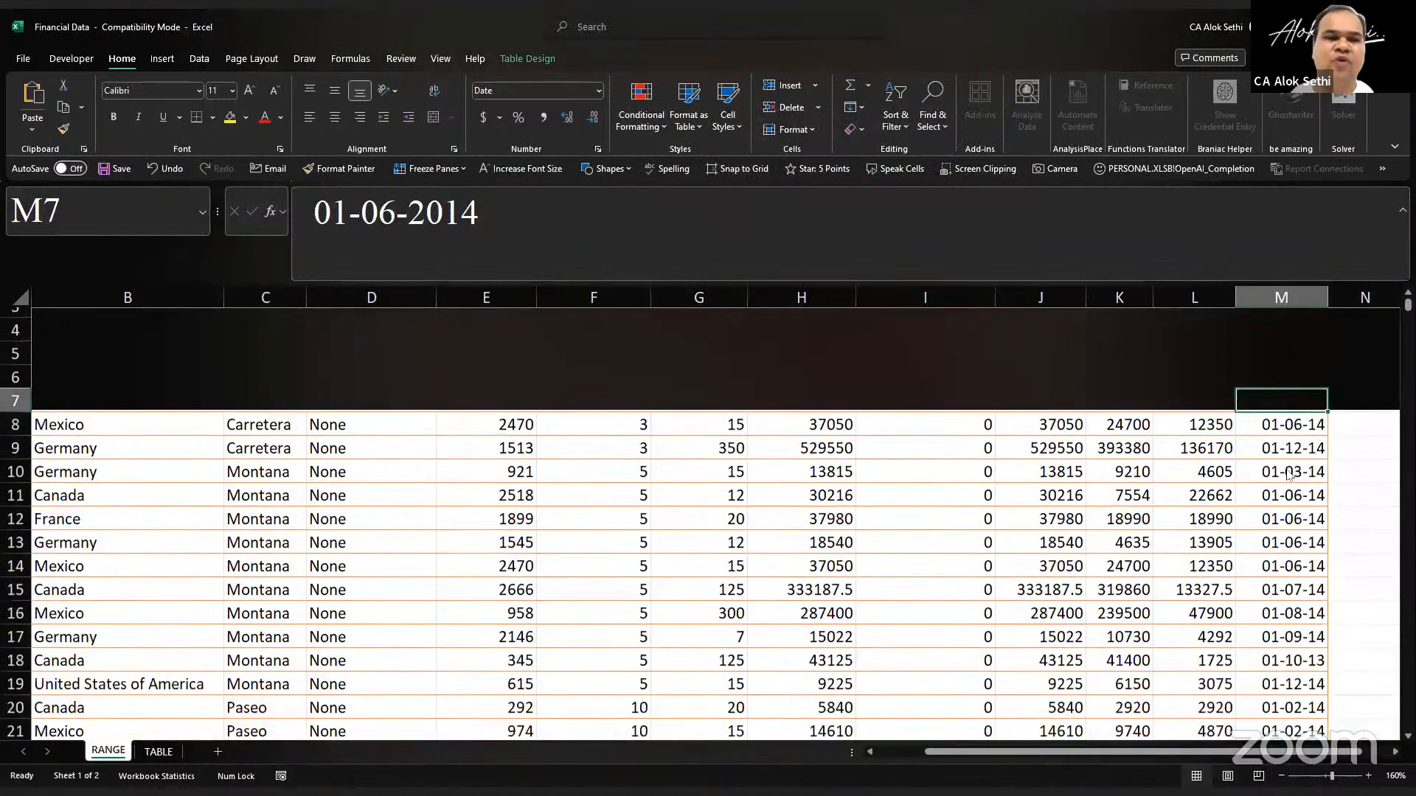
pyautogui.hotkey('ctrl', 'z')
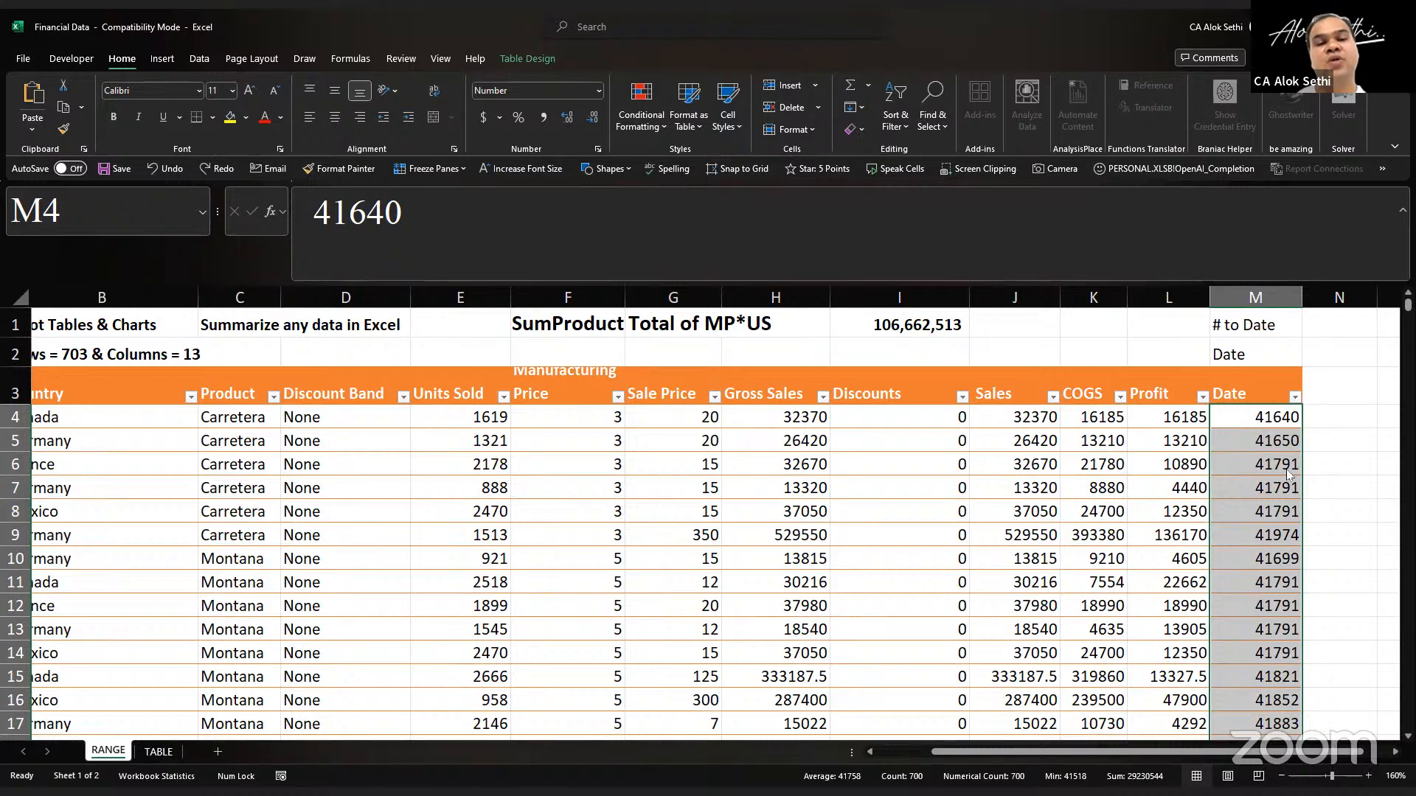
# Step: Enter the note "Ctrl + Shift + 3" in cell K2 and make it bold
pyautogui.press('Up')
pyautogui.press('Up')
pyautogui.press('Left')
pyautogui.press('Left')
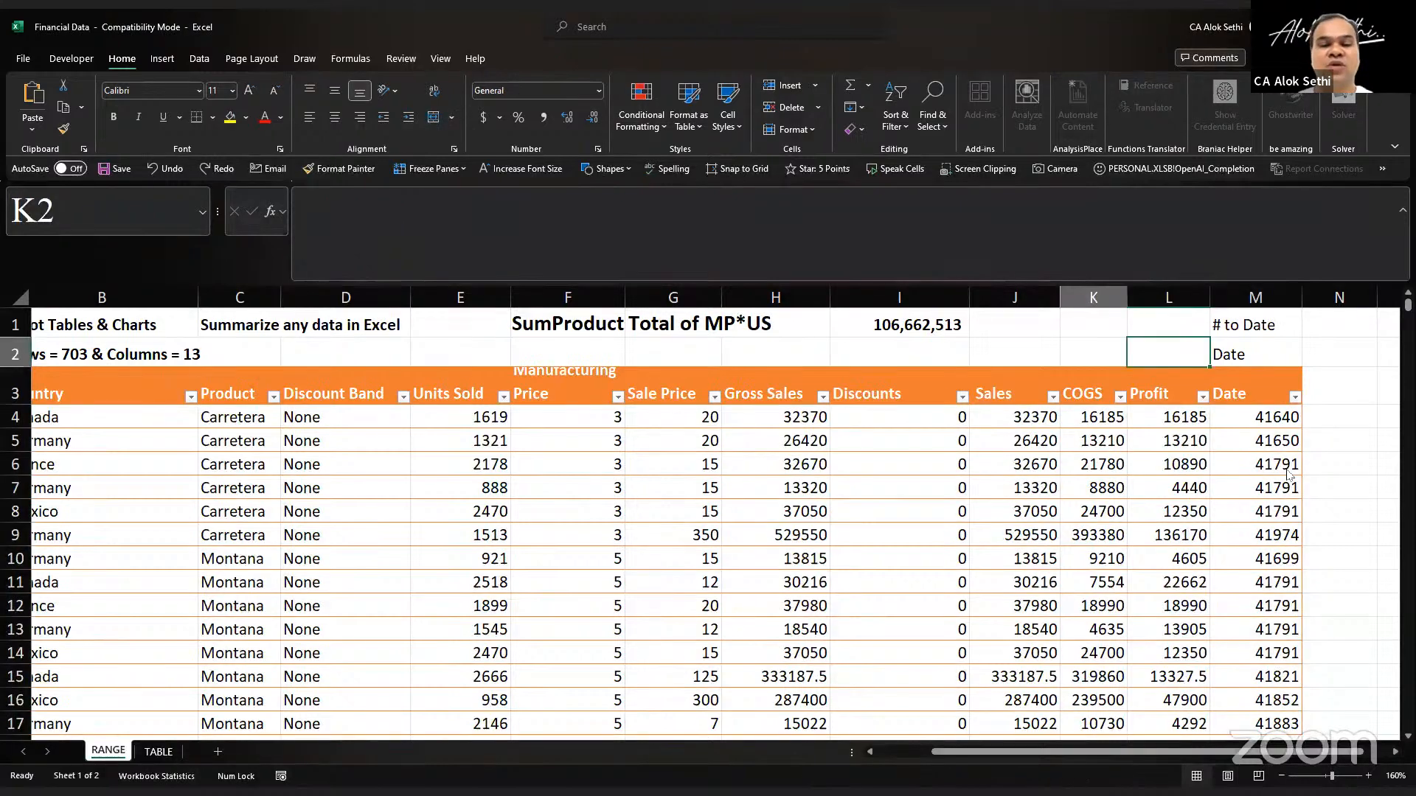
pyautogui.write('Ctrl + Shift ')
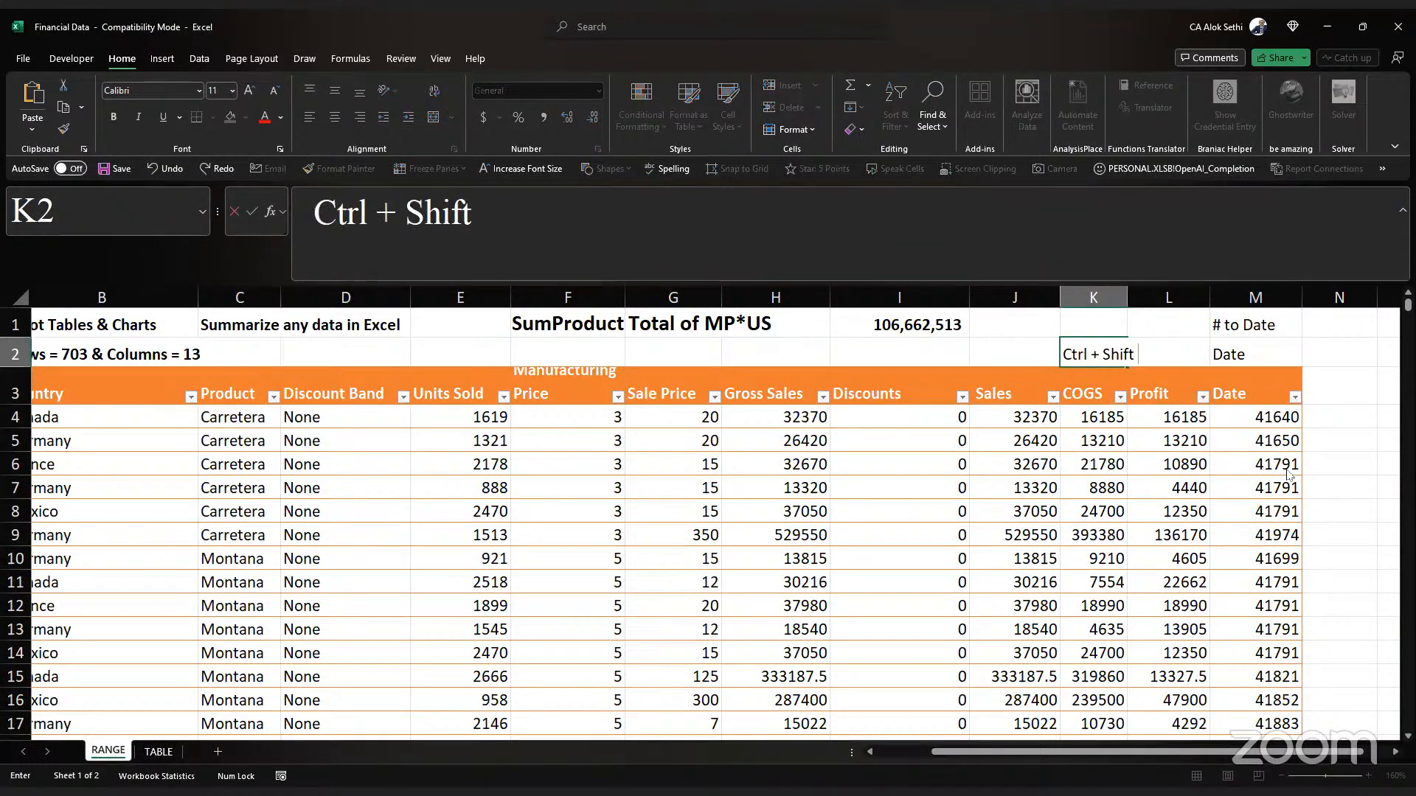
pyautogui.write('+ 3')
pyautogui.hotkey('ctrl', 'Return')
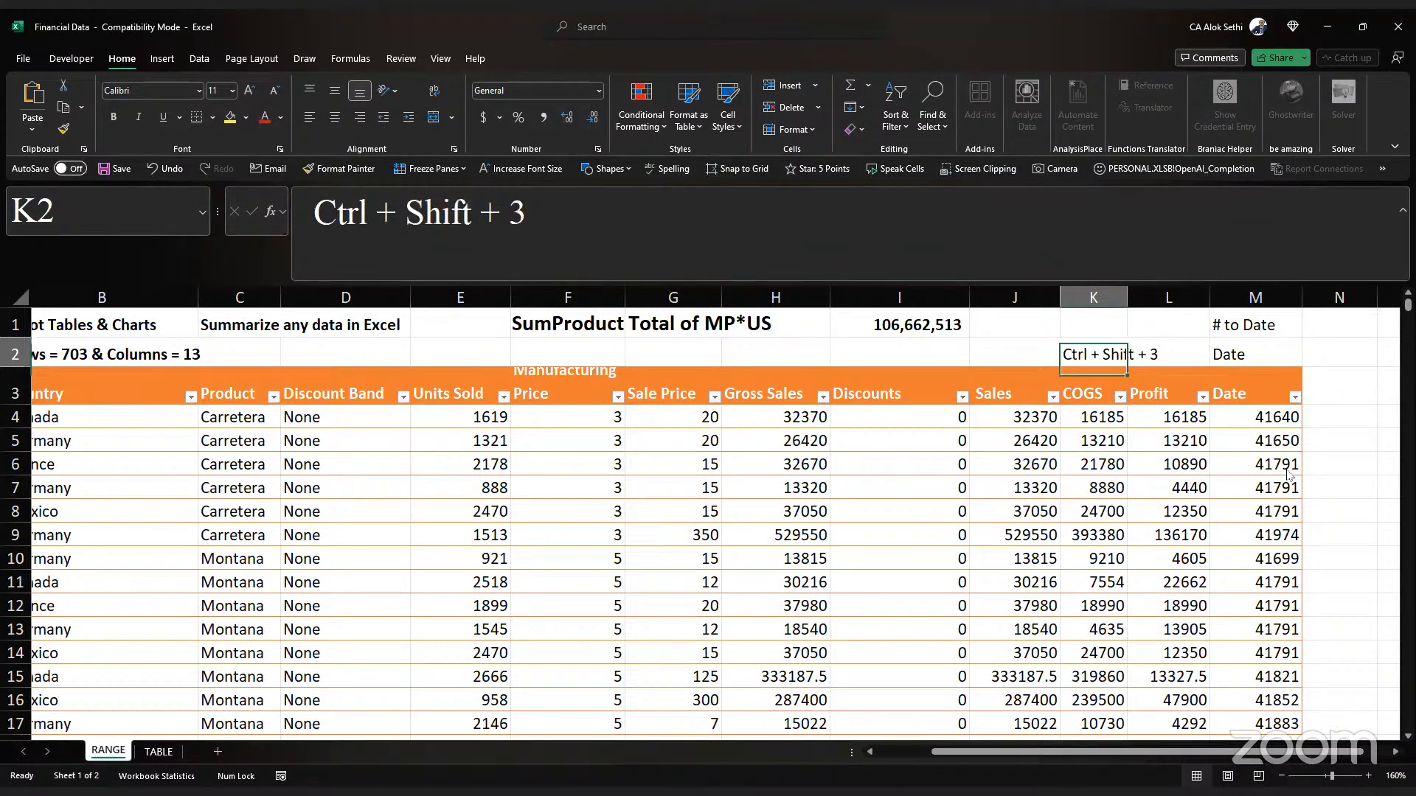
# Step: Format all values in the Date column from M4 down as day-month-year dates in the 01-Jan-14 style
pyautogui.click(1339, 416)
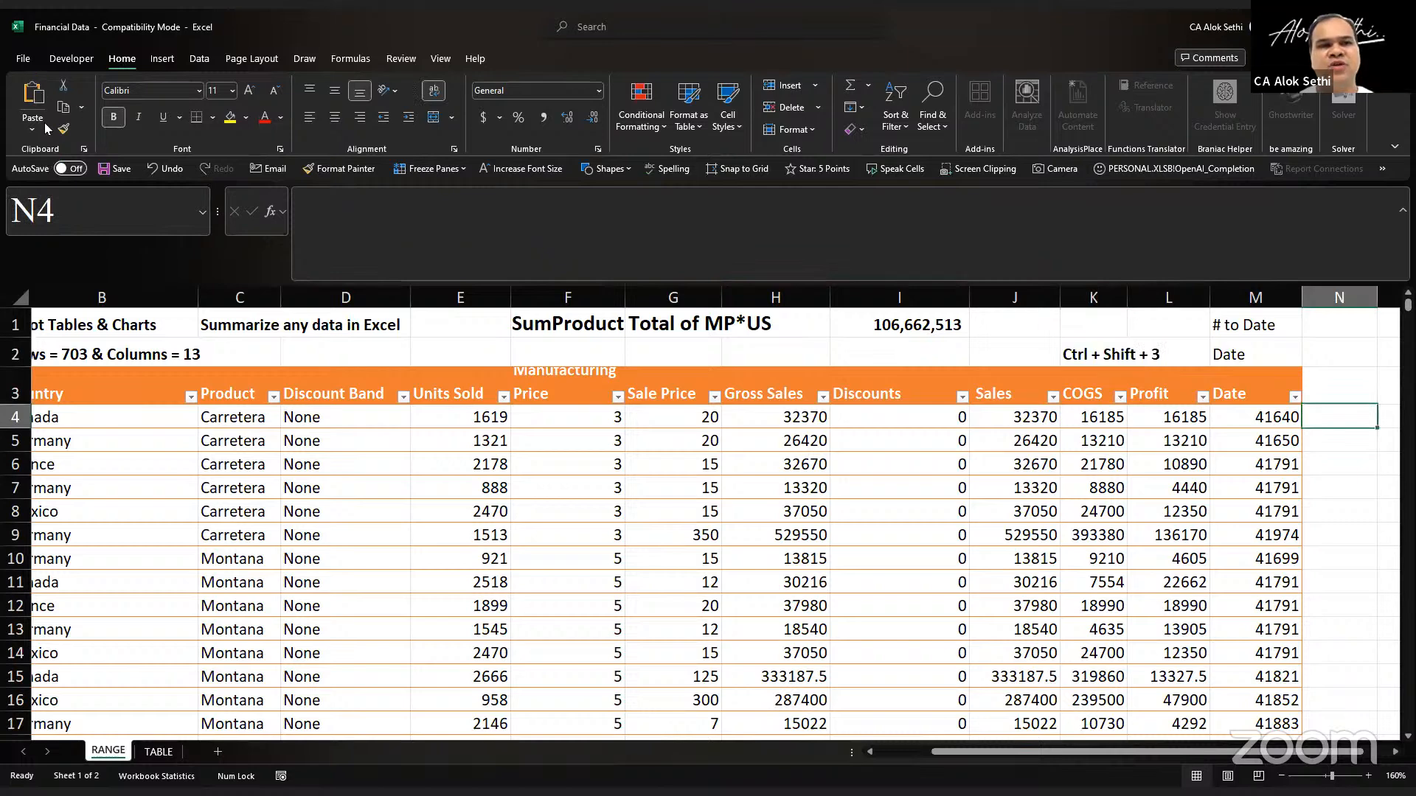
pyautogui.press('Left')
pyautogui.hotkey('ctrl', 'shift', 'Down')
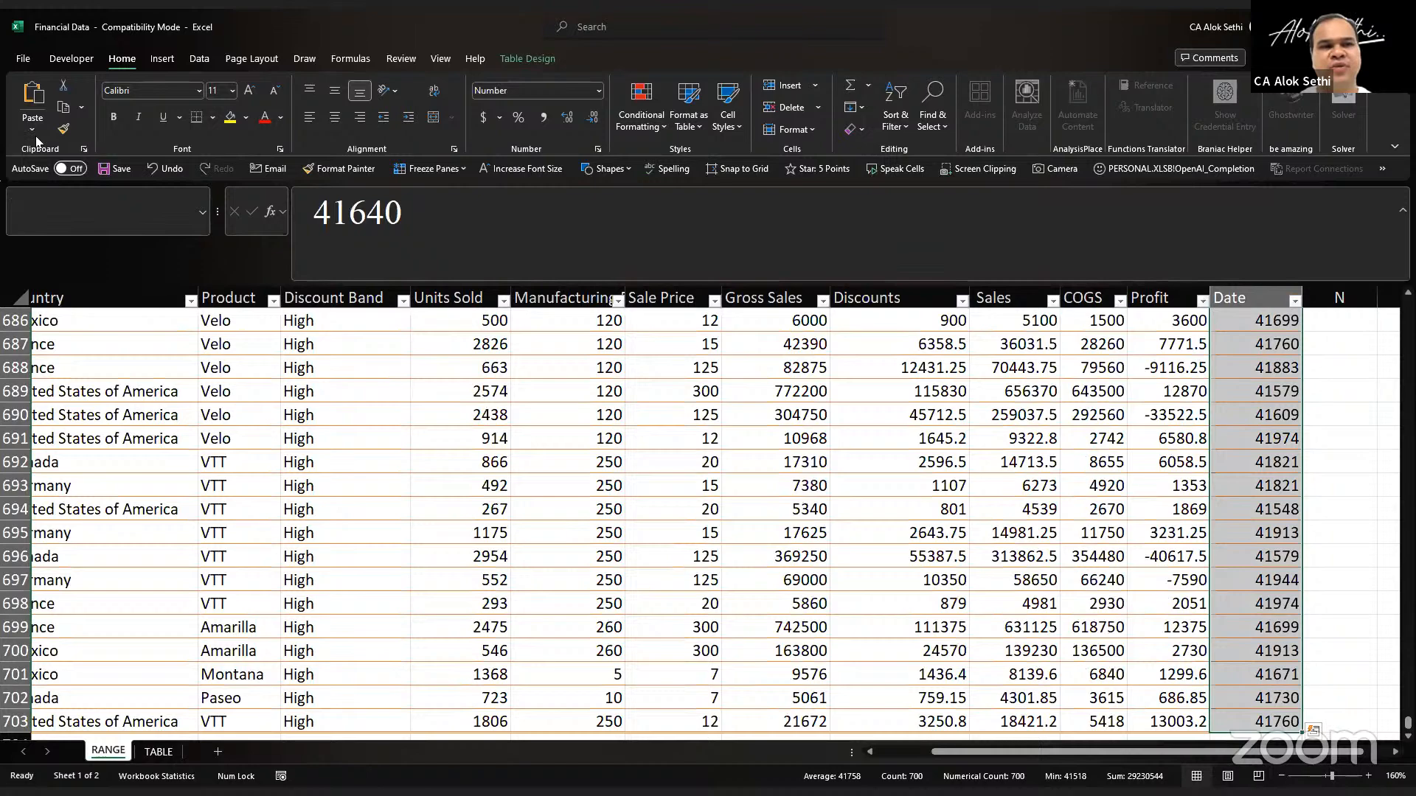
pyautogui.hotkey('ctrl', 'shift', '3')
pyautogui.press('Left')
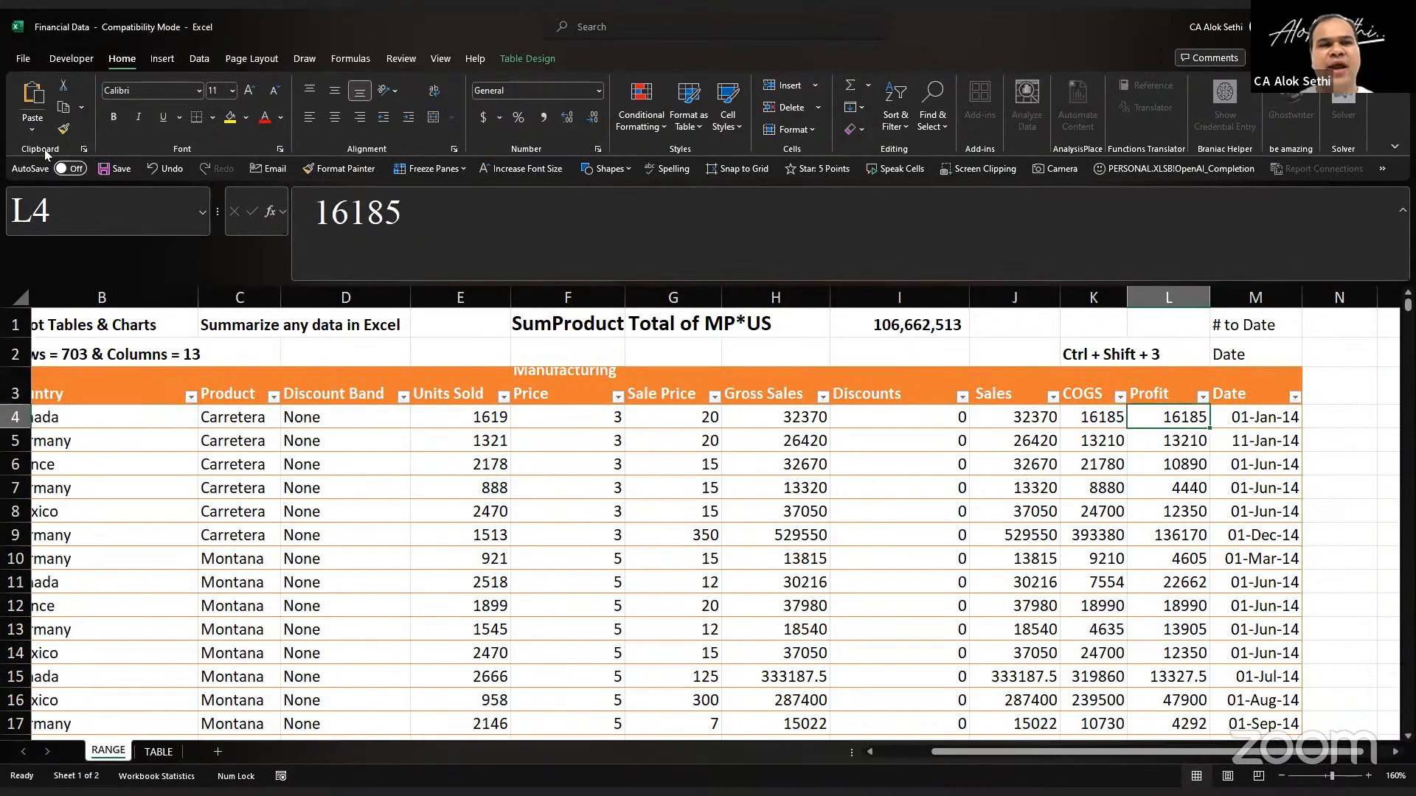
# Step: Review the first record in row 4 and the header row from Segment across to Date
pyautogui.hotkey('ctrl', 'Left')
pyautogui.press('Right')
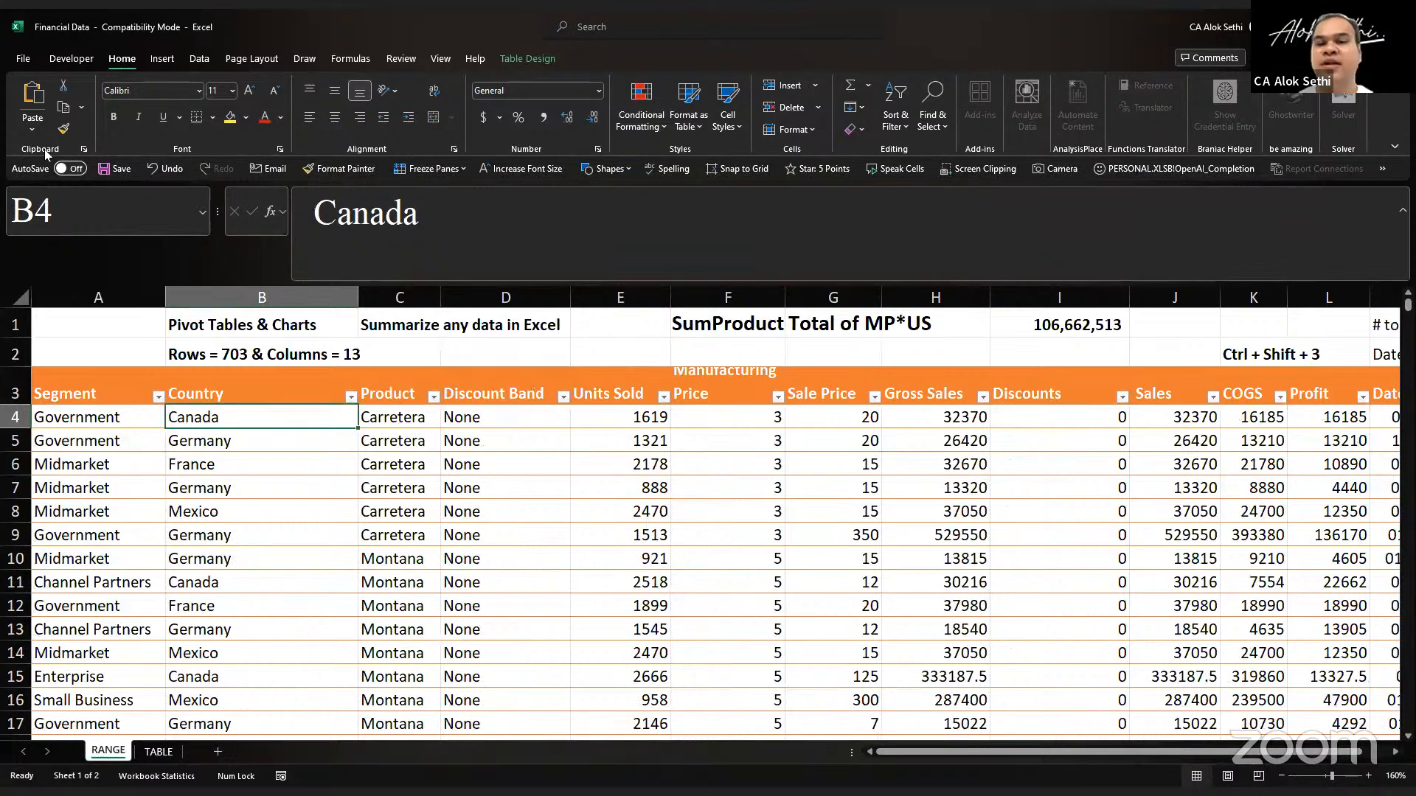
pyautogui.press('Right')
pyautogui.press('Right')
pyautogui.press('Right')
pyautogui.press('Right')
pyautogui.press('Right')
pyautogui.press('Right')
pyautogui.press('Right')
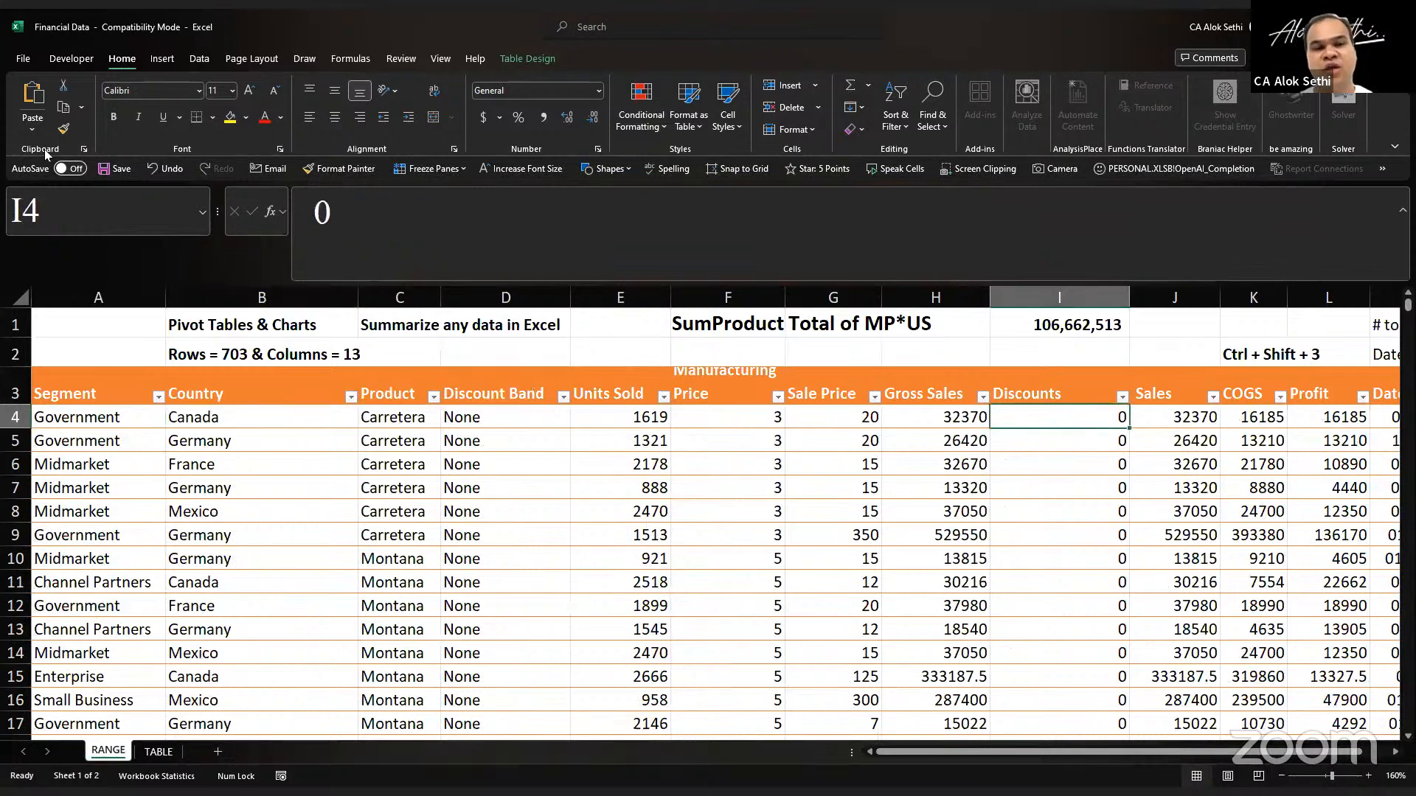
pyautogui.hotkey('ctrl', 'Right')
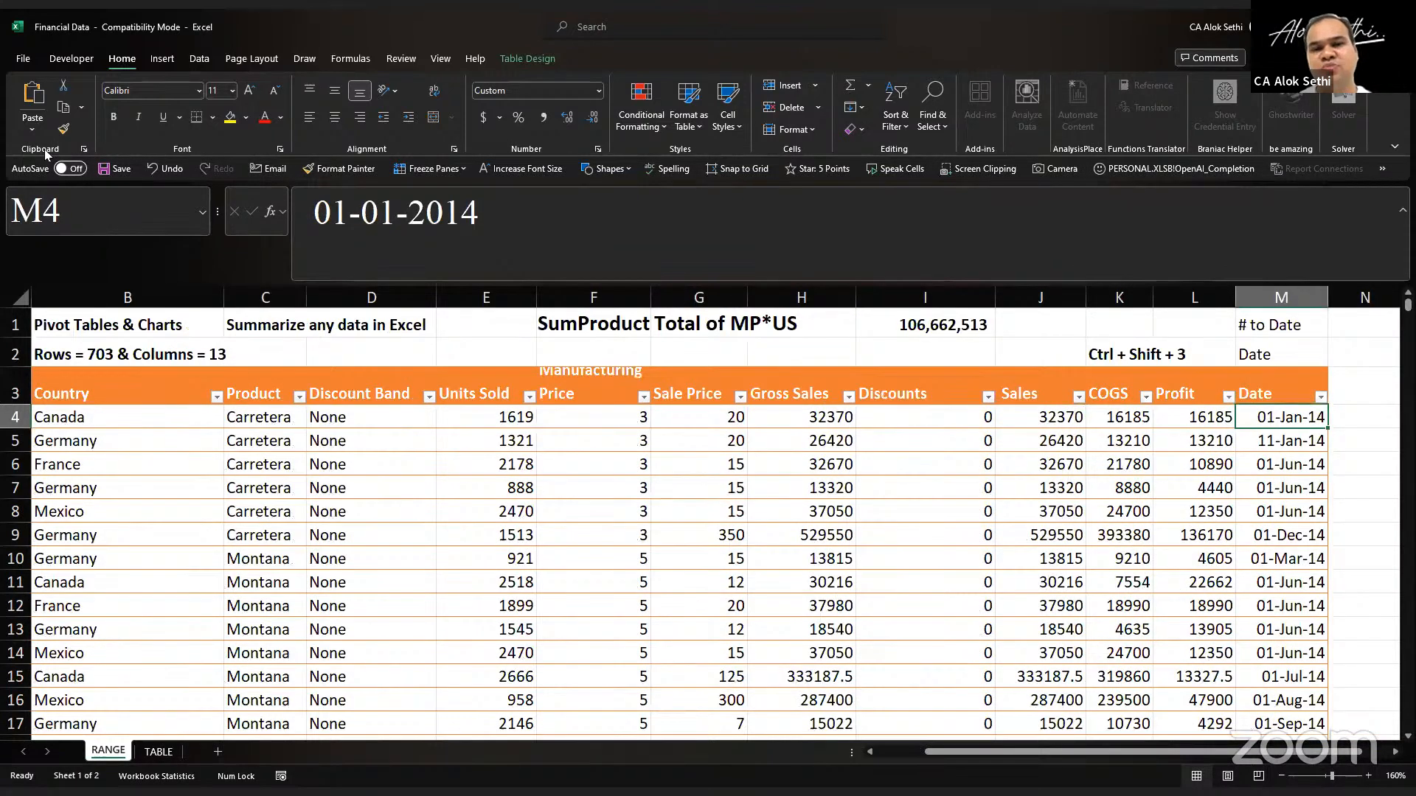
pyautogui.hotkey('ctrl', 'Left')
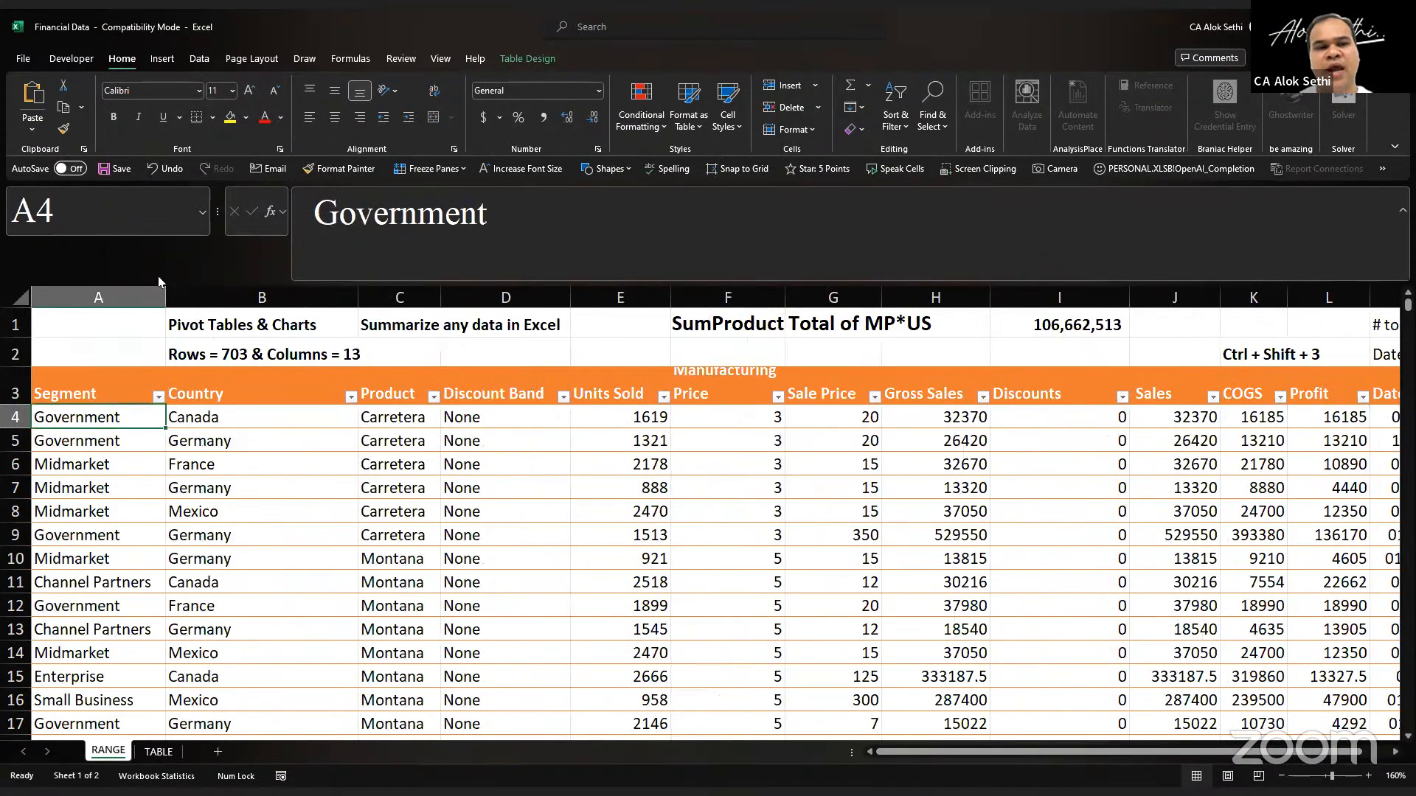
pyautogui.click(62, 401)
pyautogui.hotkey('ctrl', 'Right')
pyautogui.scroll(-2, 63, 400)
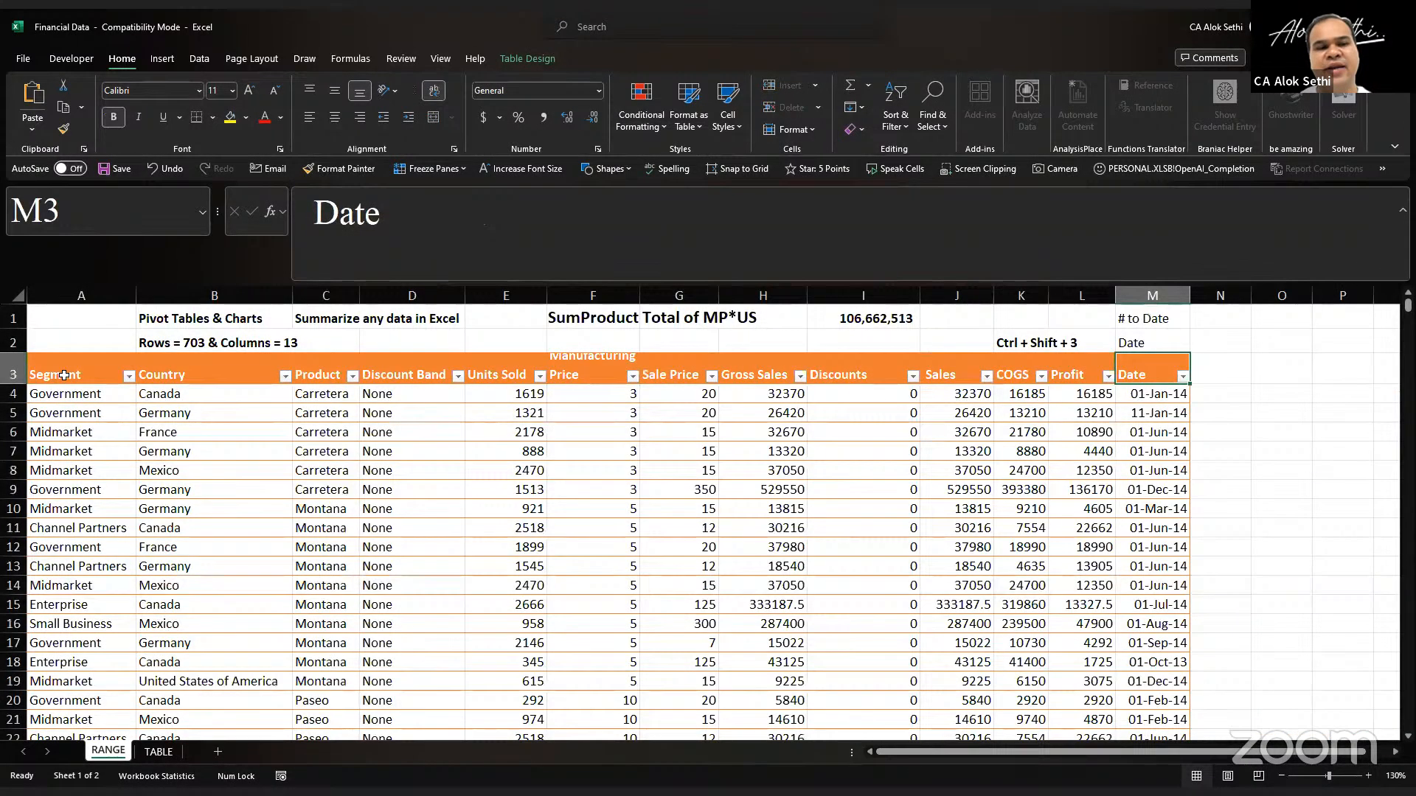
# Step: Fill the "Pivot Tables & Charts" cell B1 with yellow
pyautogui.click(213, 319)
pyautogui.click(230, 118)
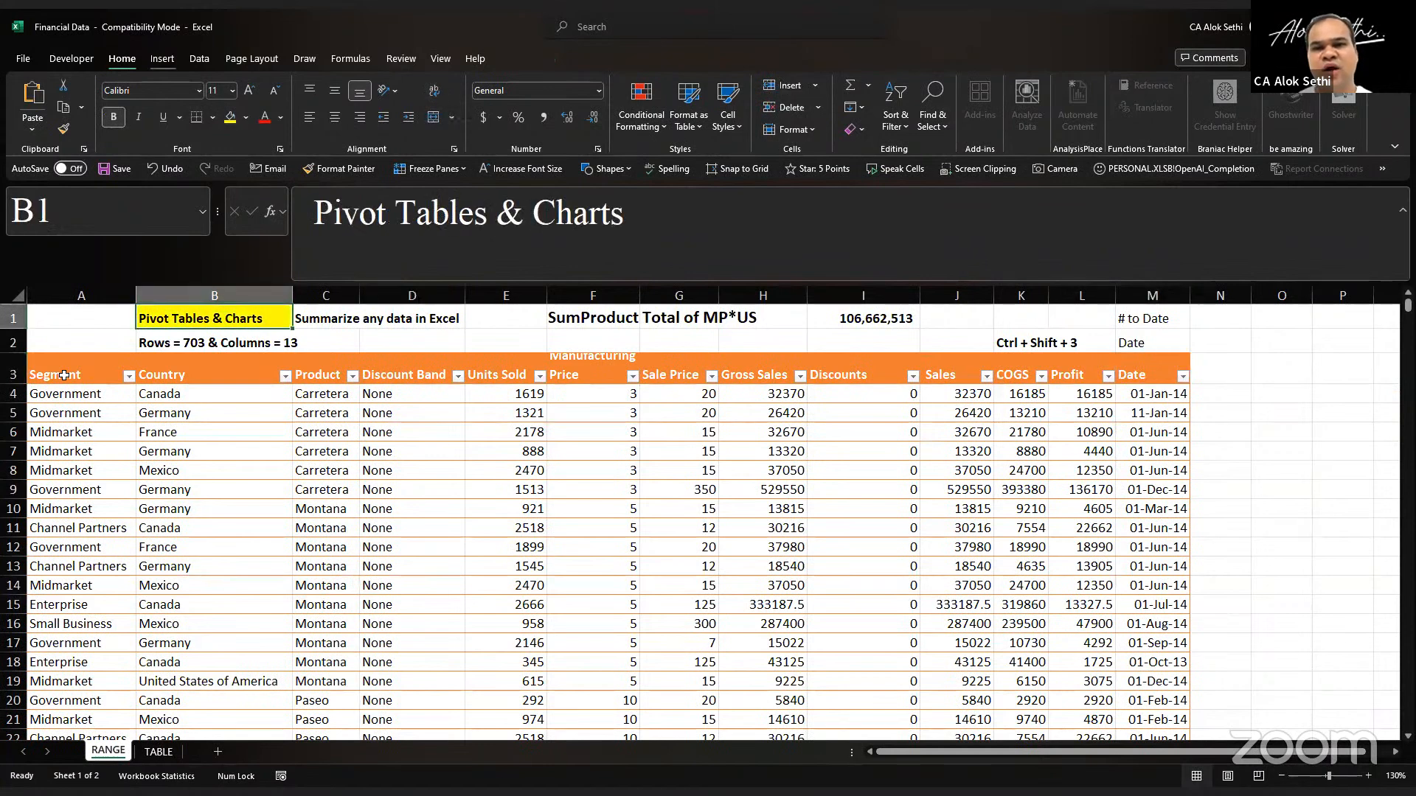
# Step: Start inserting a PivotTable and bring up its data source choices
pyautogui.click(162, 58)
pyautogui.click(33, 123)
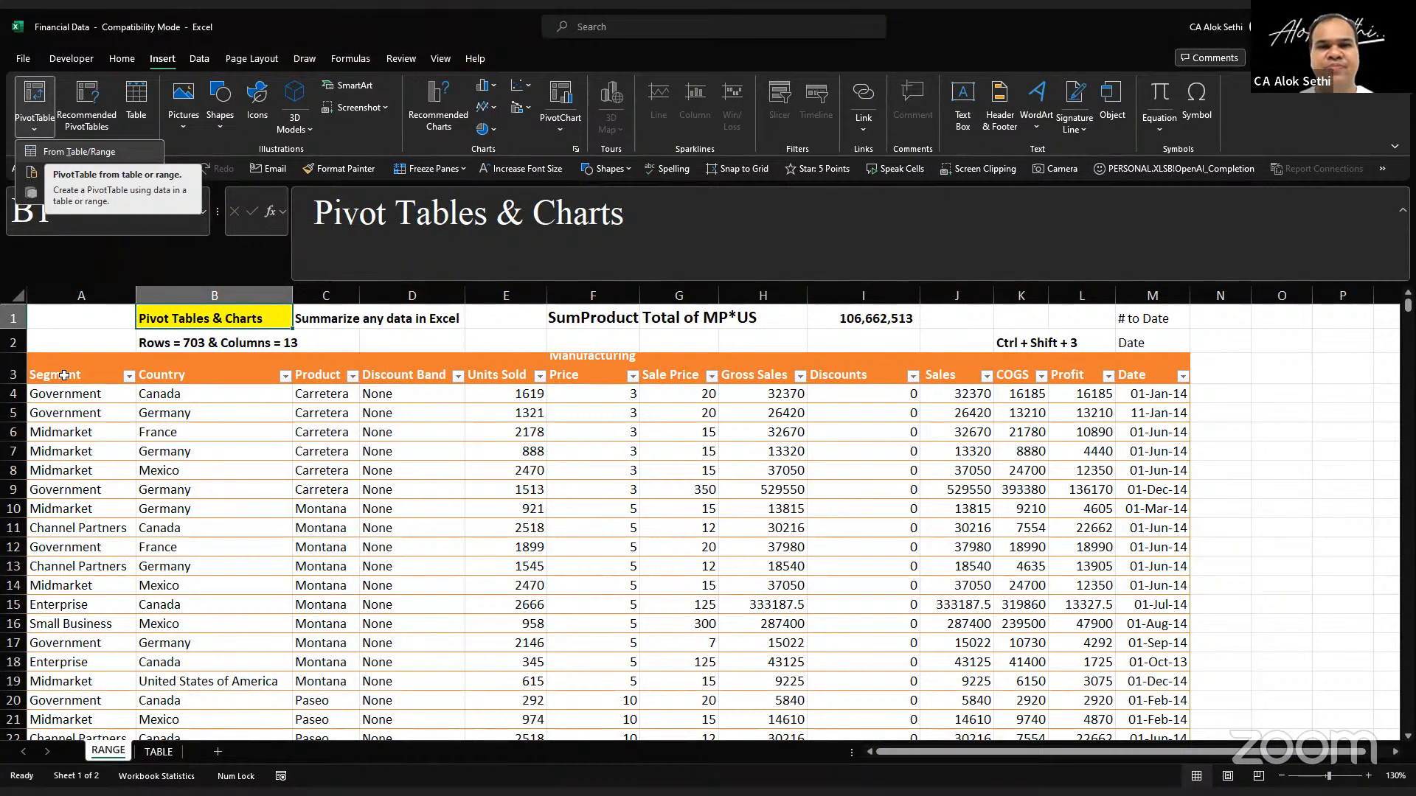
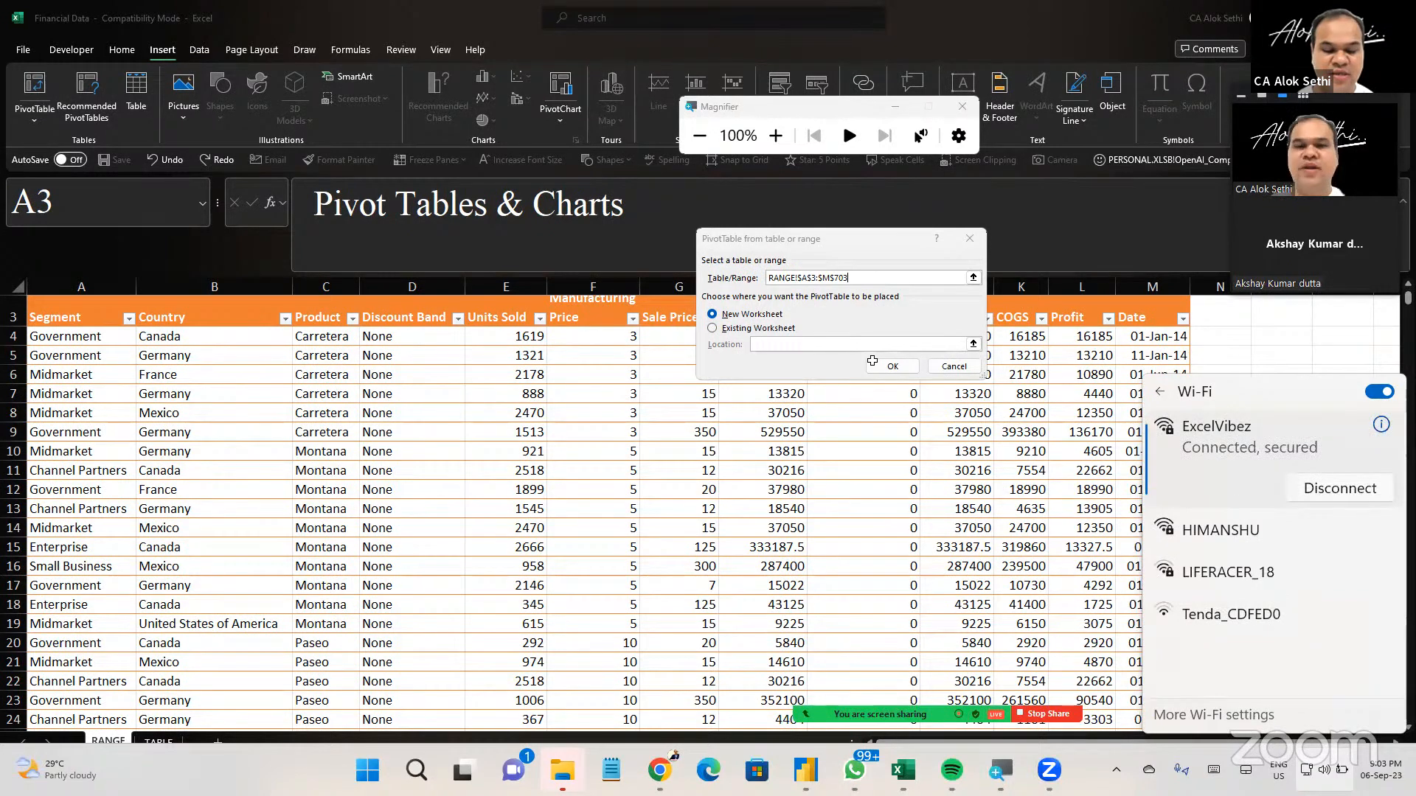
# Step: Create the PivotTable from the range RANGE!$A$3:$M$703 on a new worksheet
pyautogui.press('Escape')
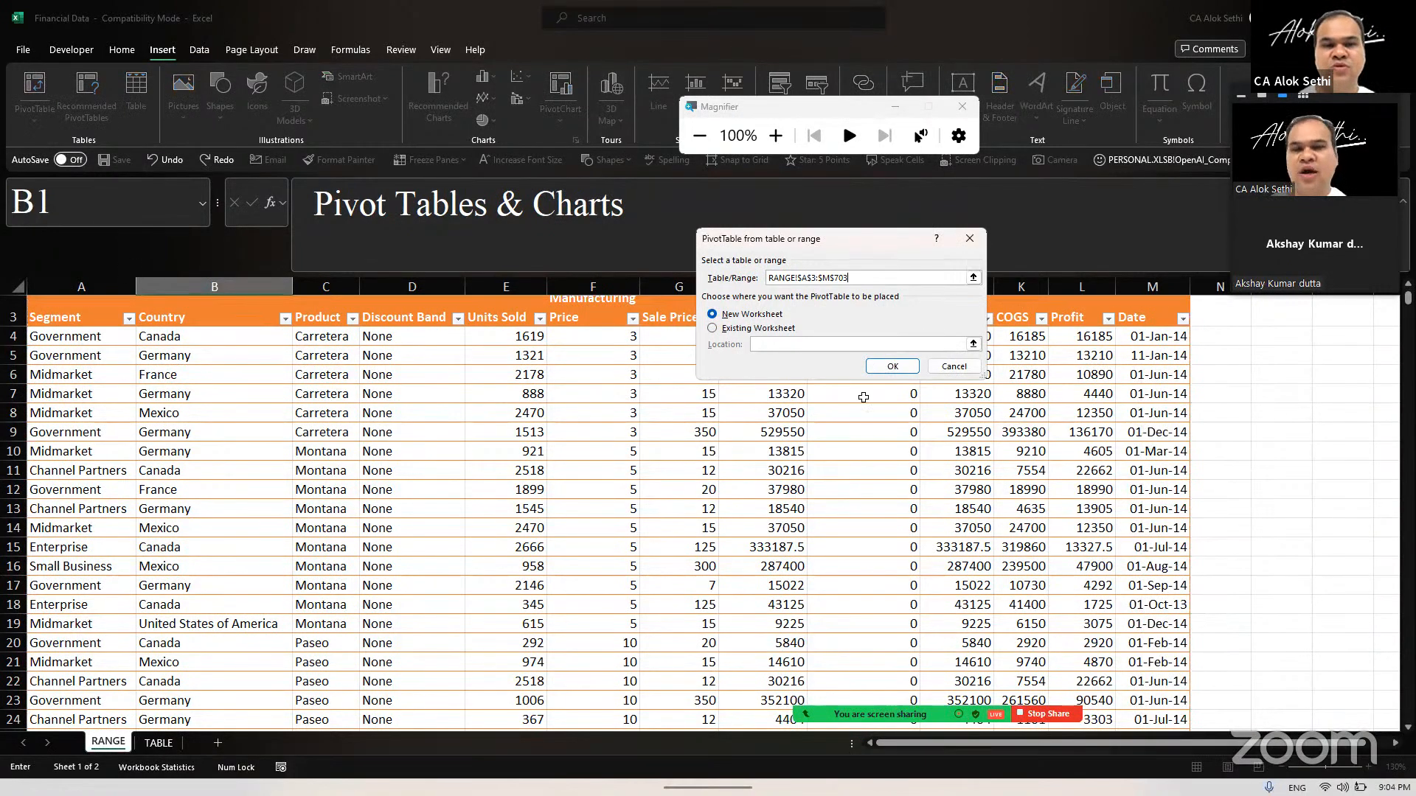
pyautogui.press('Return')
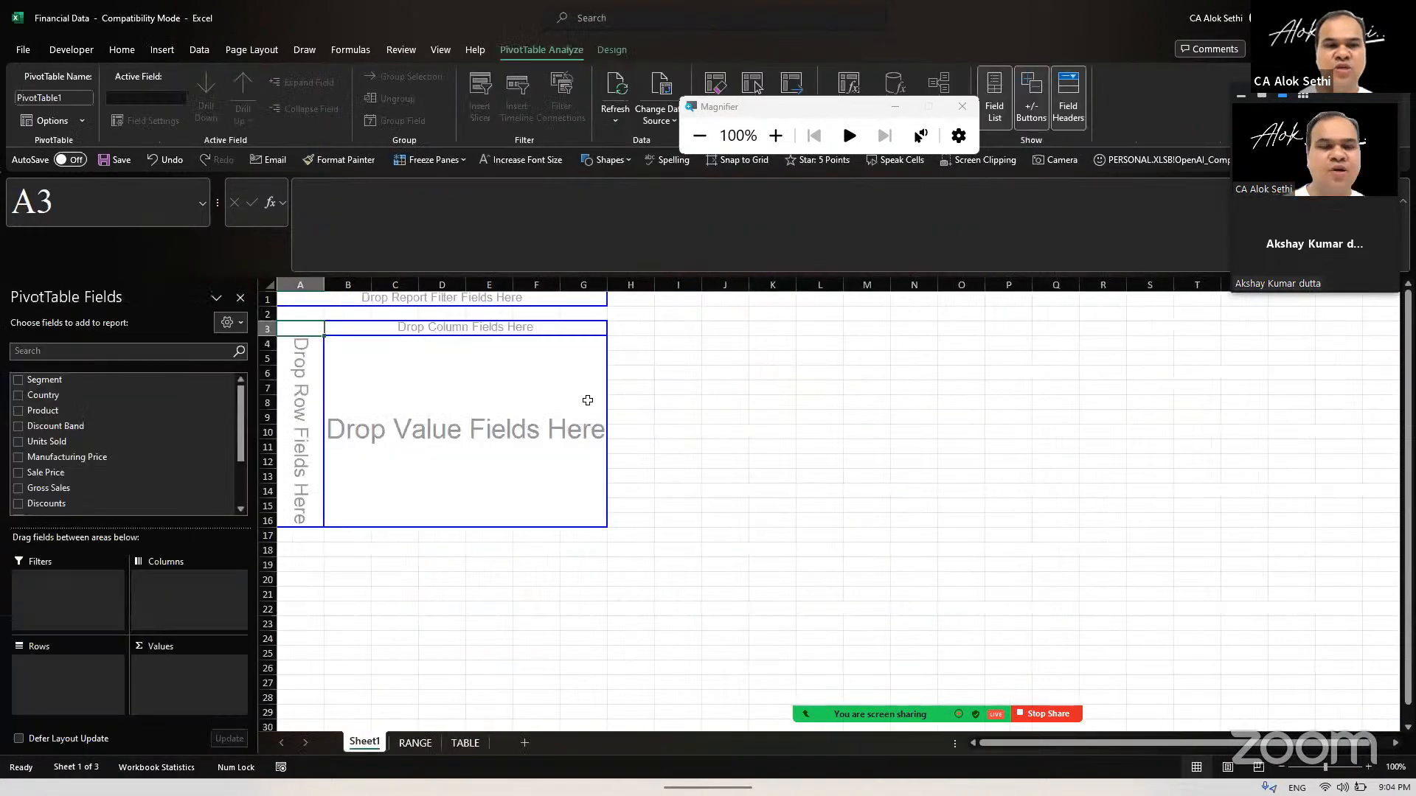
# Step: Select a cell outside the empty PivotTable and one inside it to check how the field list hides and returns
pyautogui.click(867, 432)
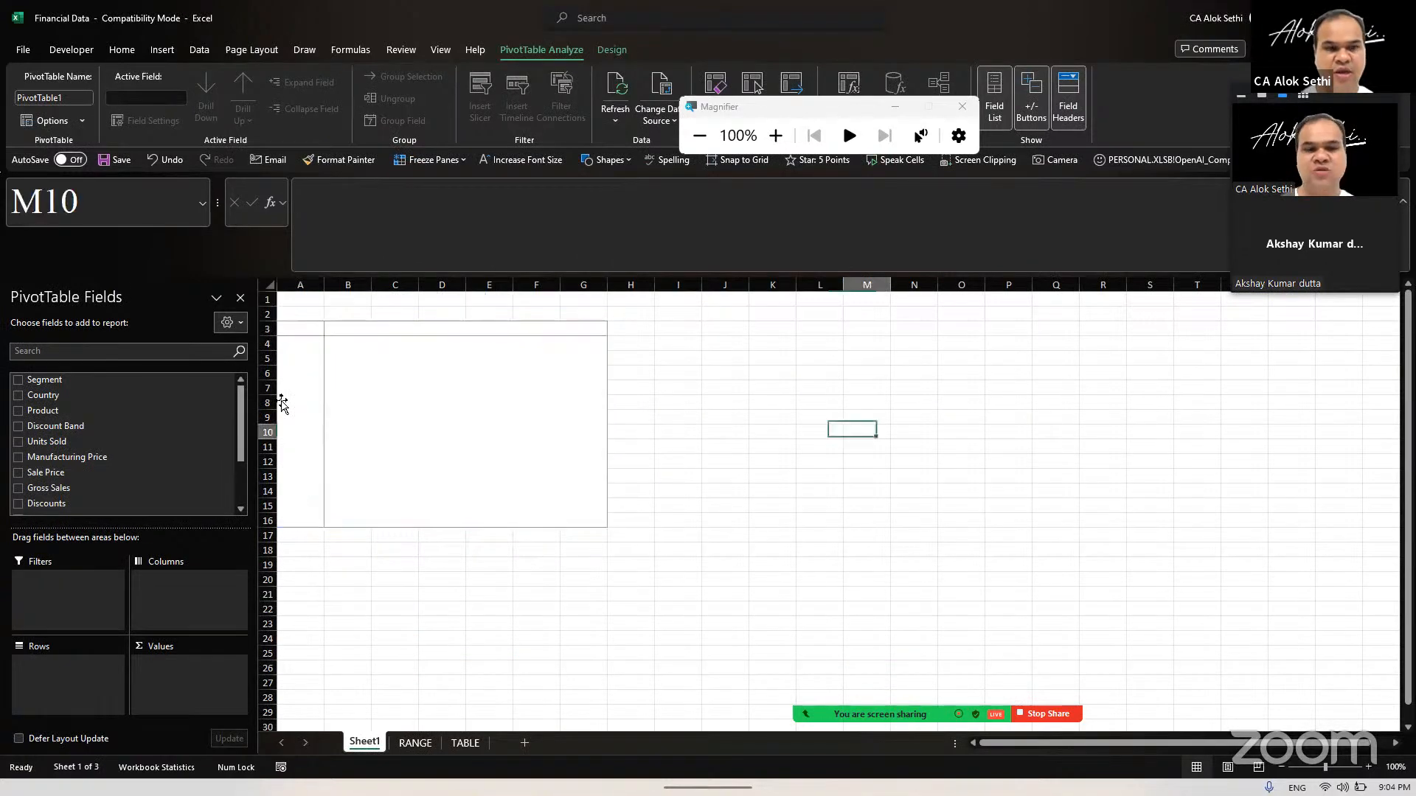
pyautogui.keyDown('ctrl'); pyautogui.scroll(1, 281, 403); pyautogui.keyUp('ctrl')
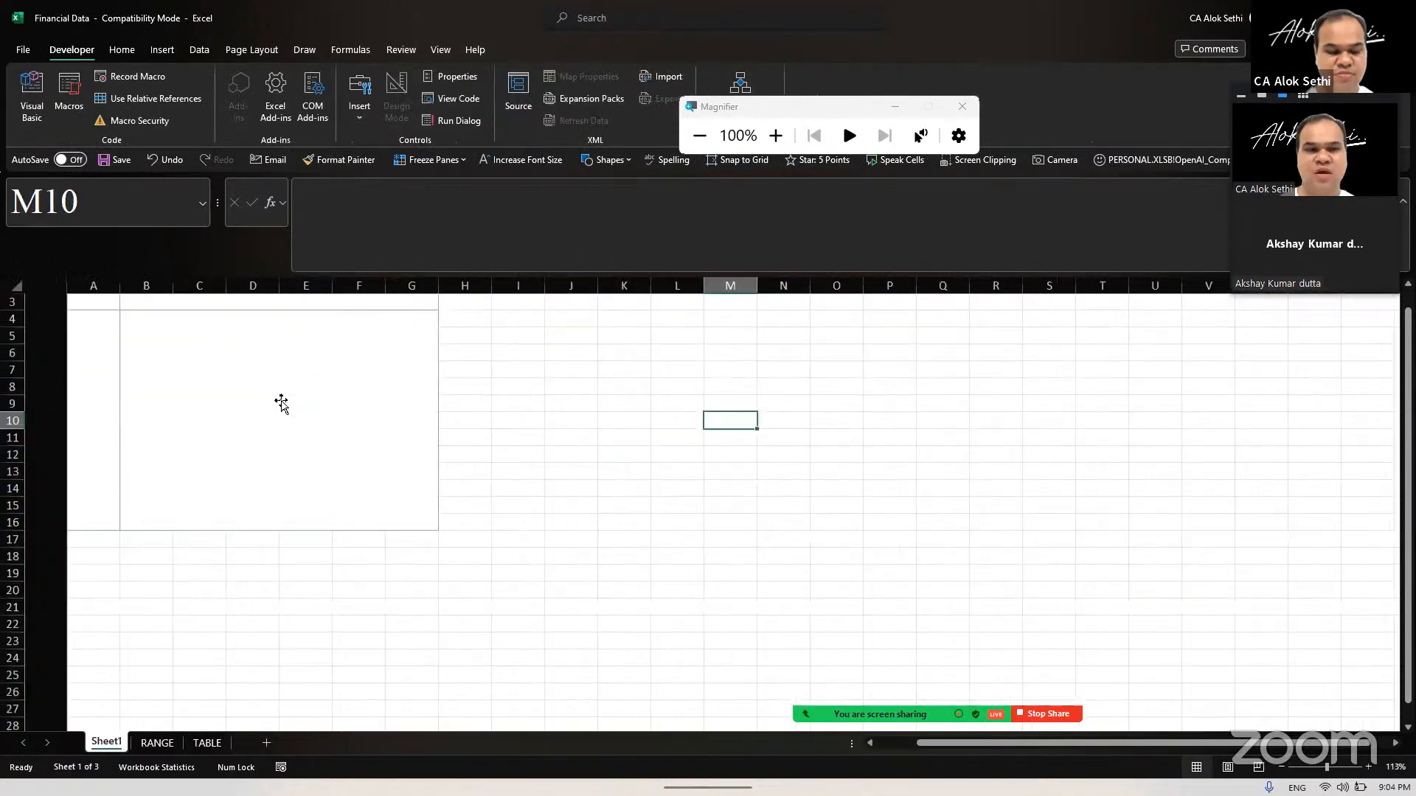
pyautogui.click(281, 403)
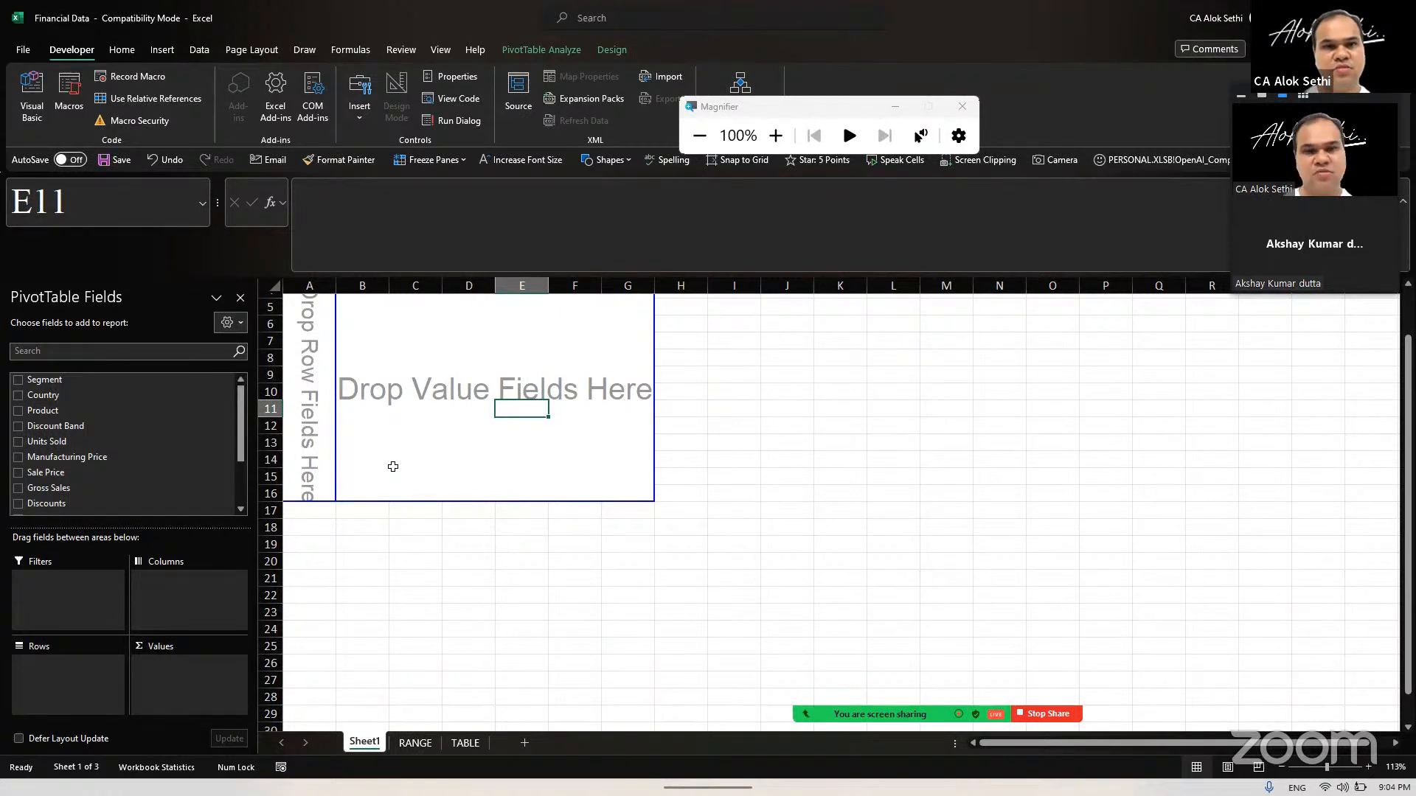
pyautogui.scroll(1, 393, 467)
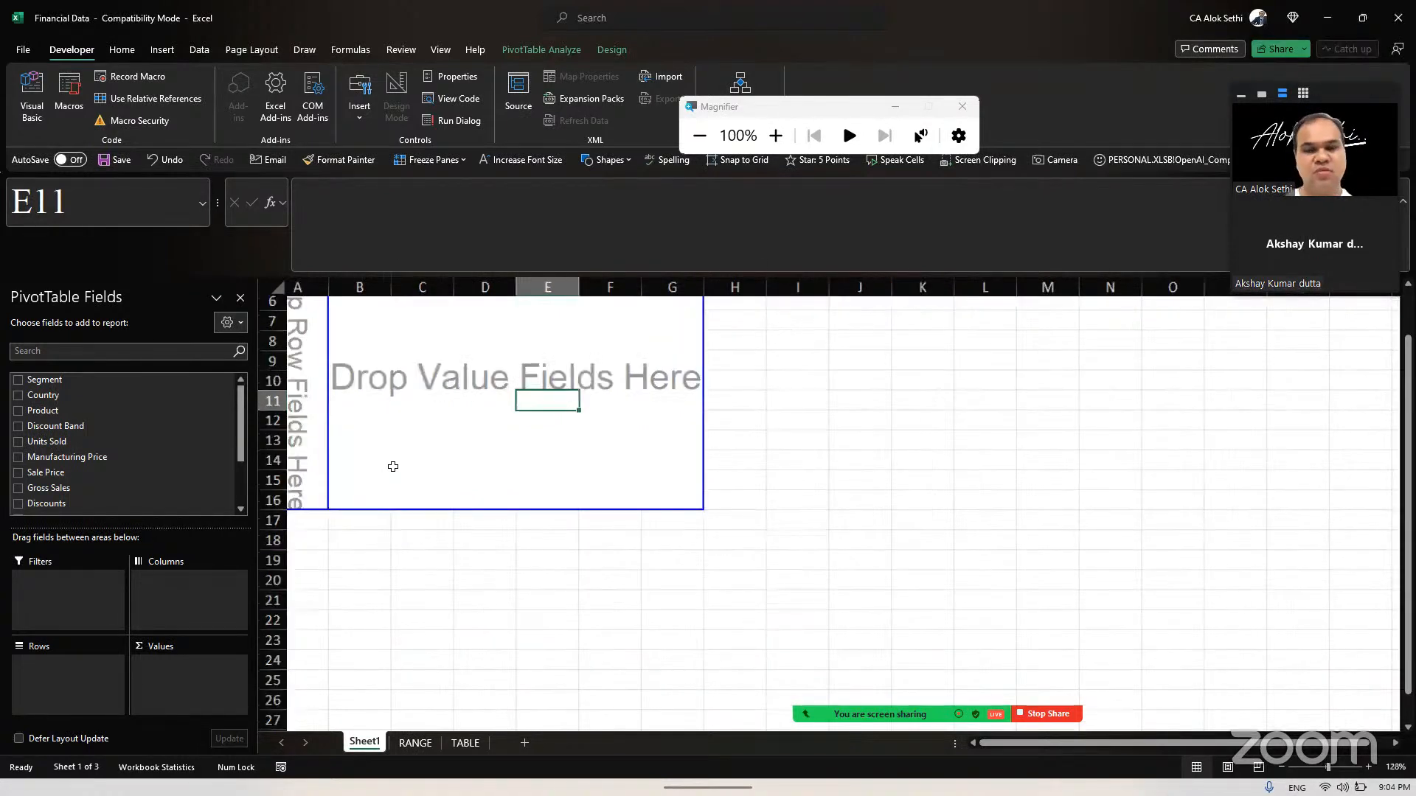
pyautogui.scroll(1, 291, 471)
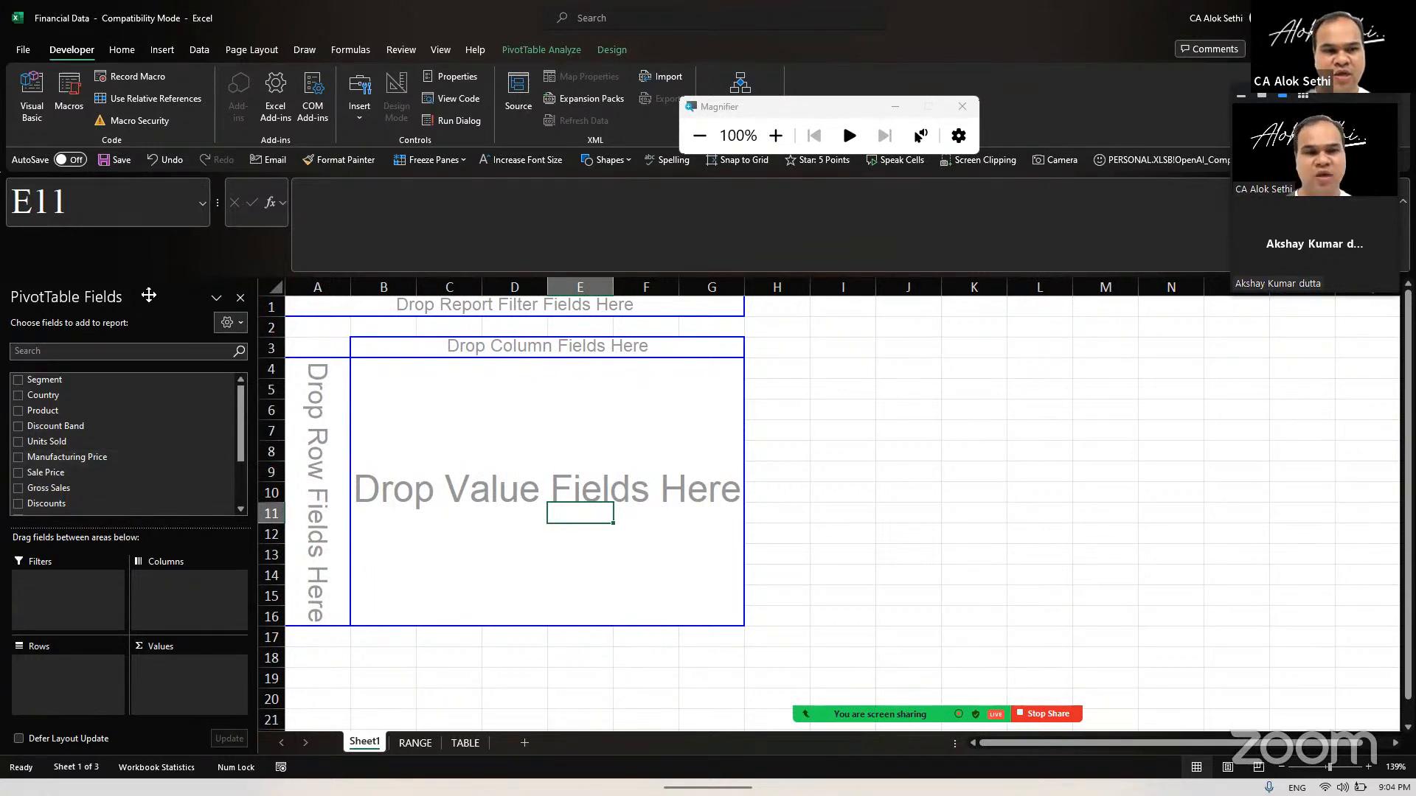
# Step: Undock the PivotTable Fields pane, float it beside the PivotTable and enlarge it
pyautogui.moveTo(148, 295); pyautogui.dragTo(732, 334)
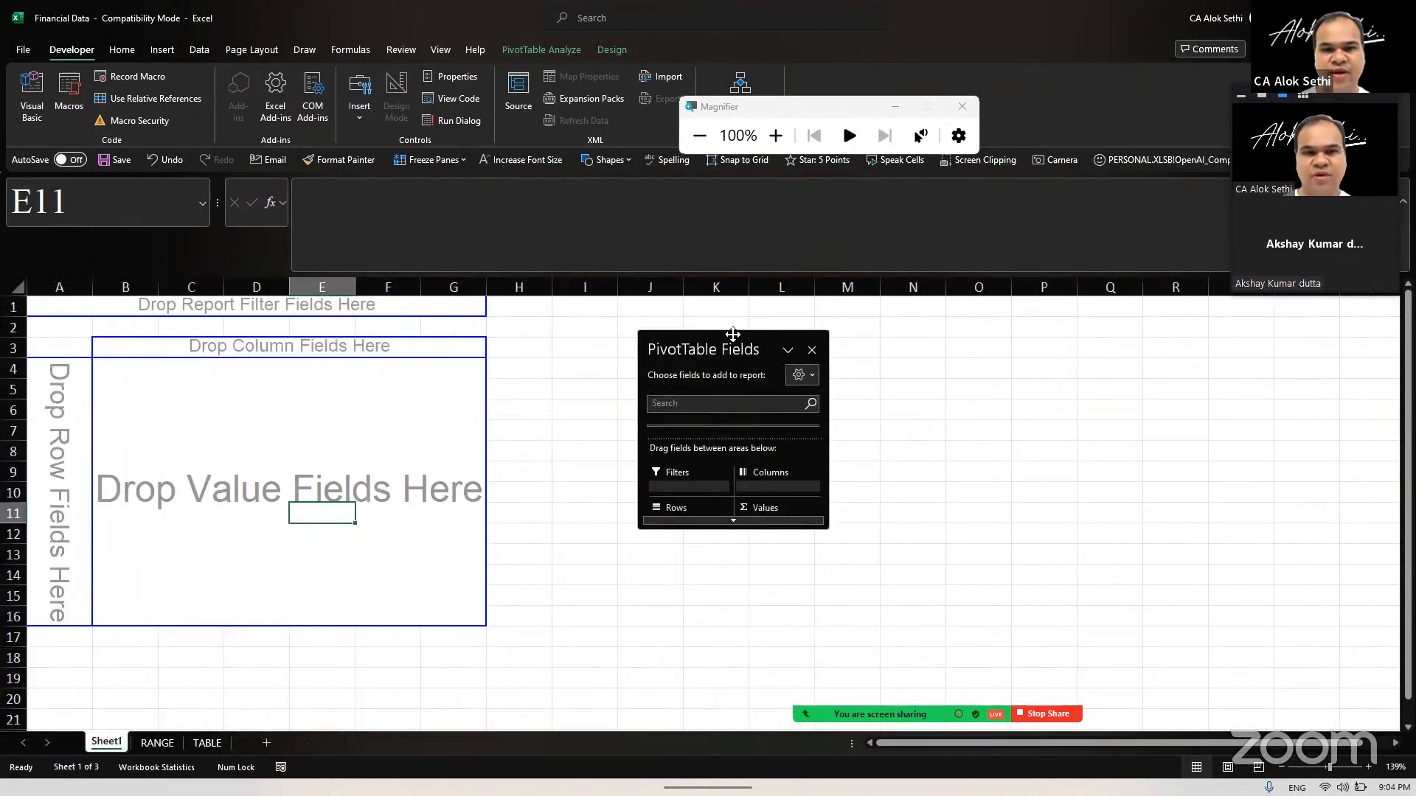
pyautogui.moveTo(826, 525); pyautogui.dragTo(972, 656)
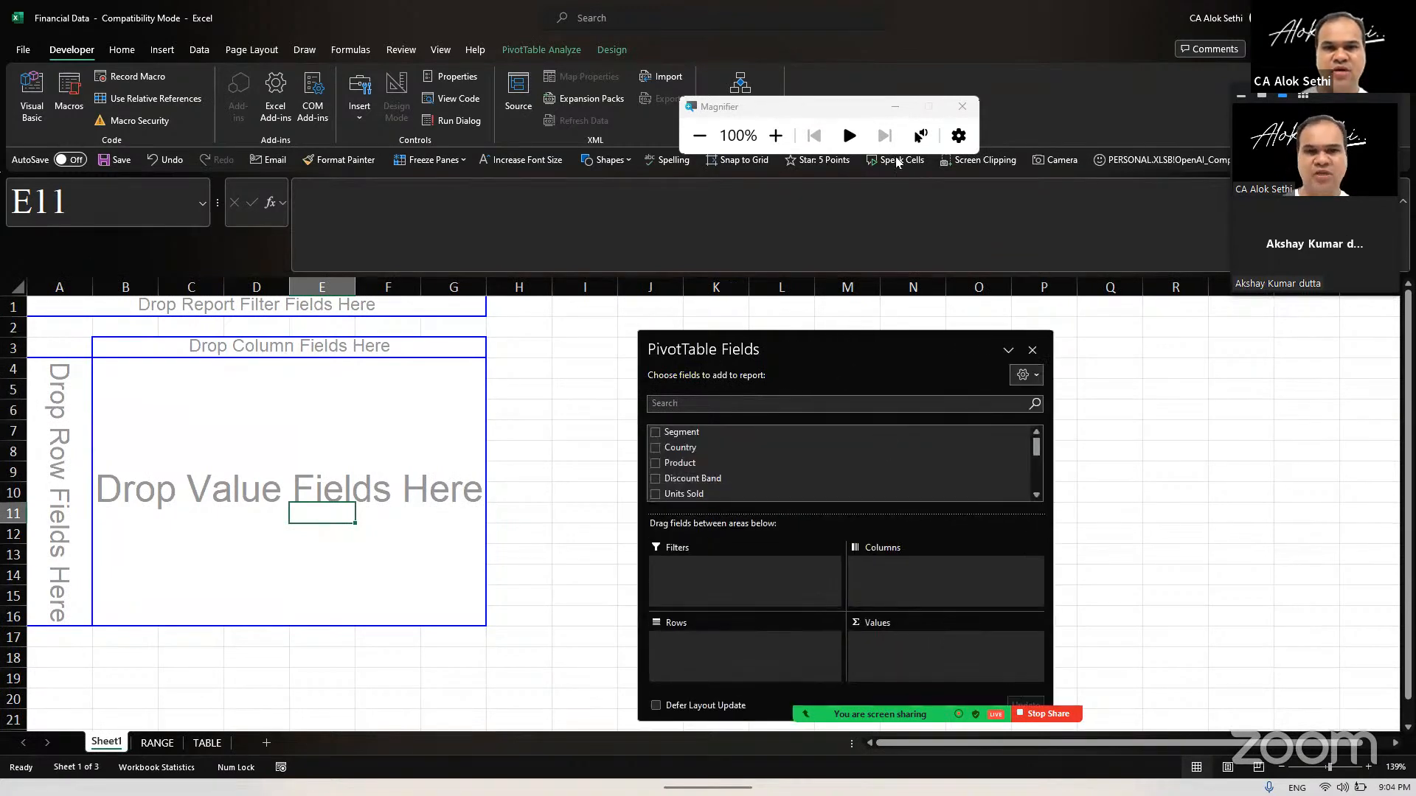
# Step: Close the Magnifier and reselect the PivotTable to bring back its field list
pyautogui.click(894, 106)
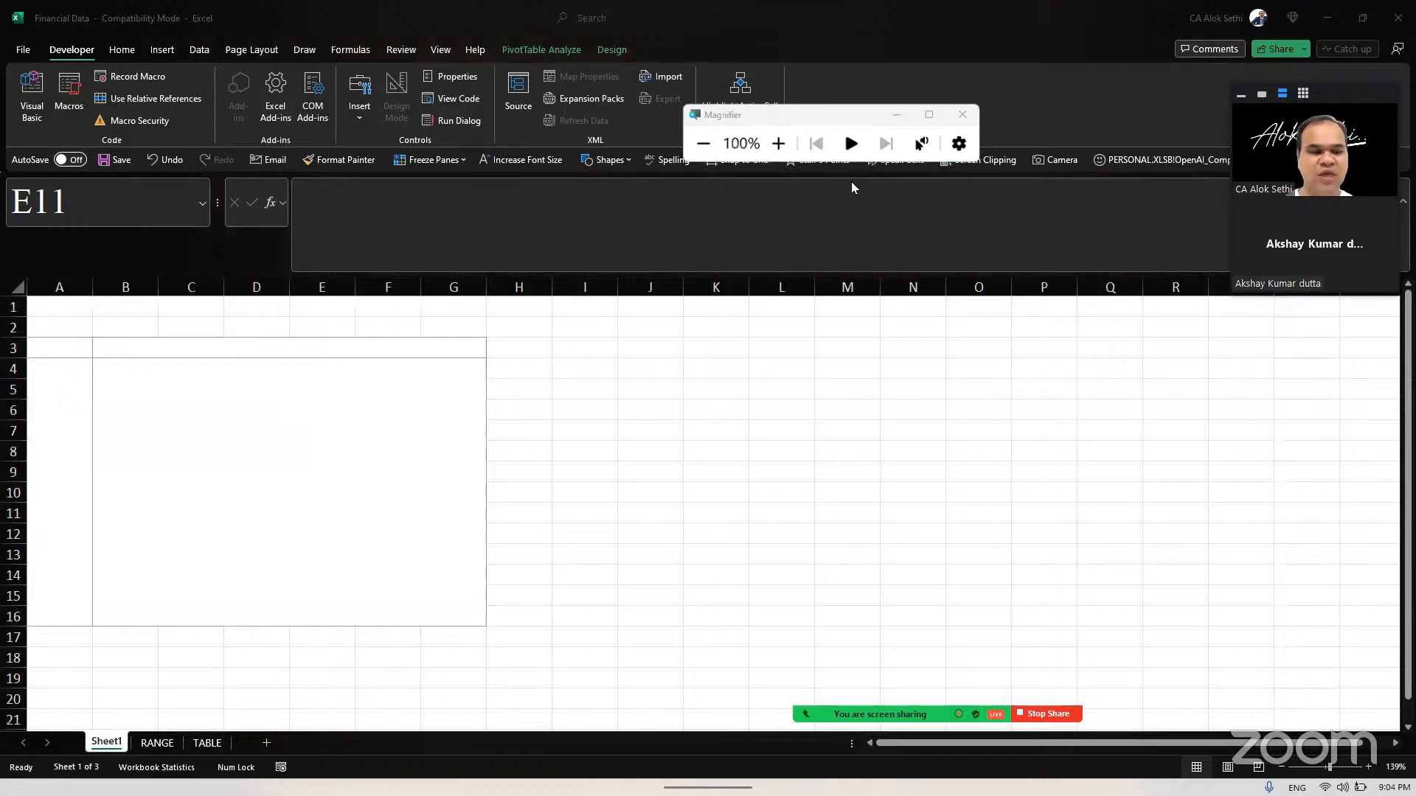
pyautogui.press('super+Escape')
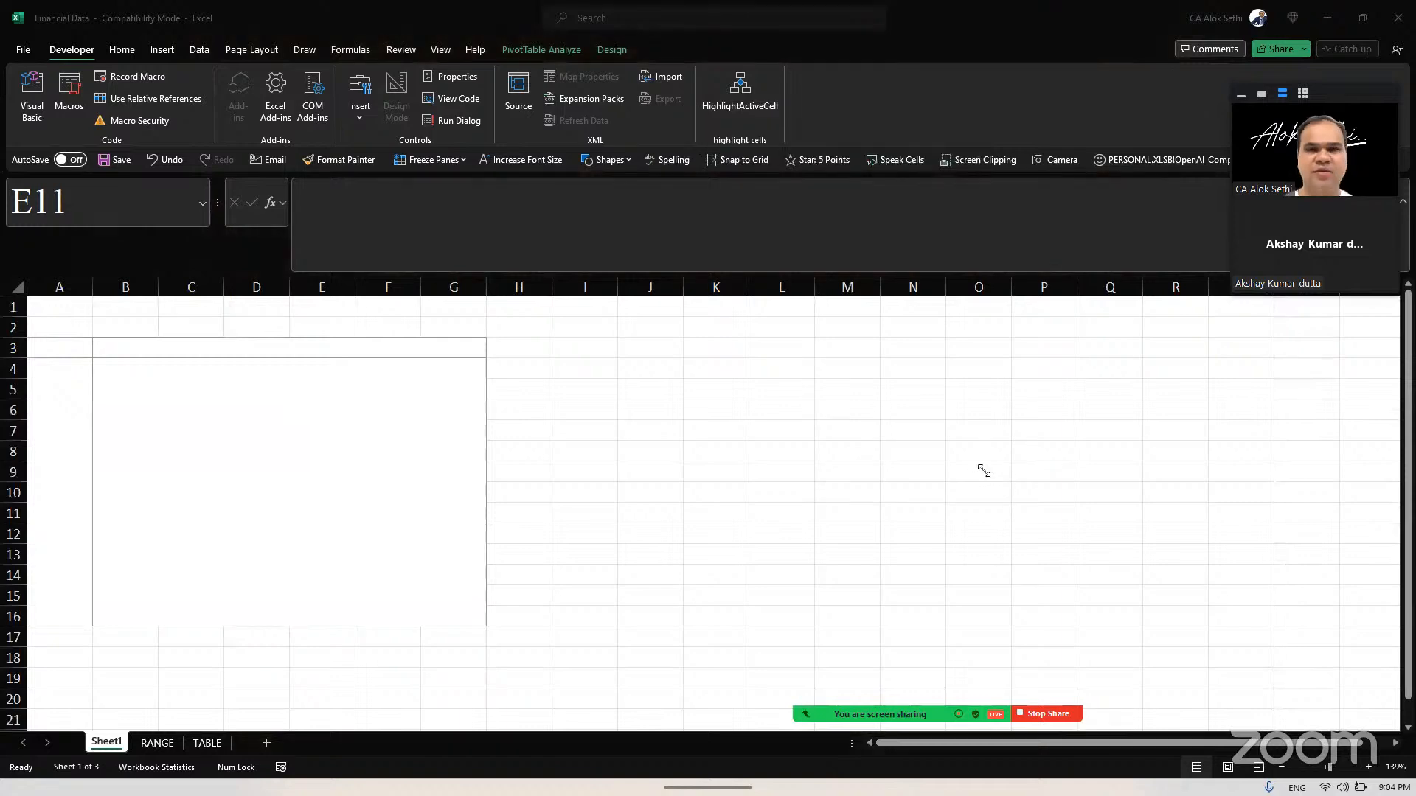
pyautogui.moveTo(984, 471); pyautogui.dragTo(1039, 598)
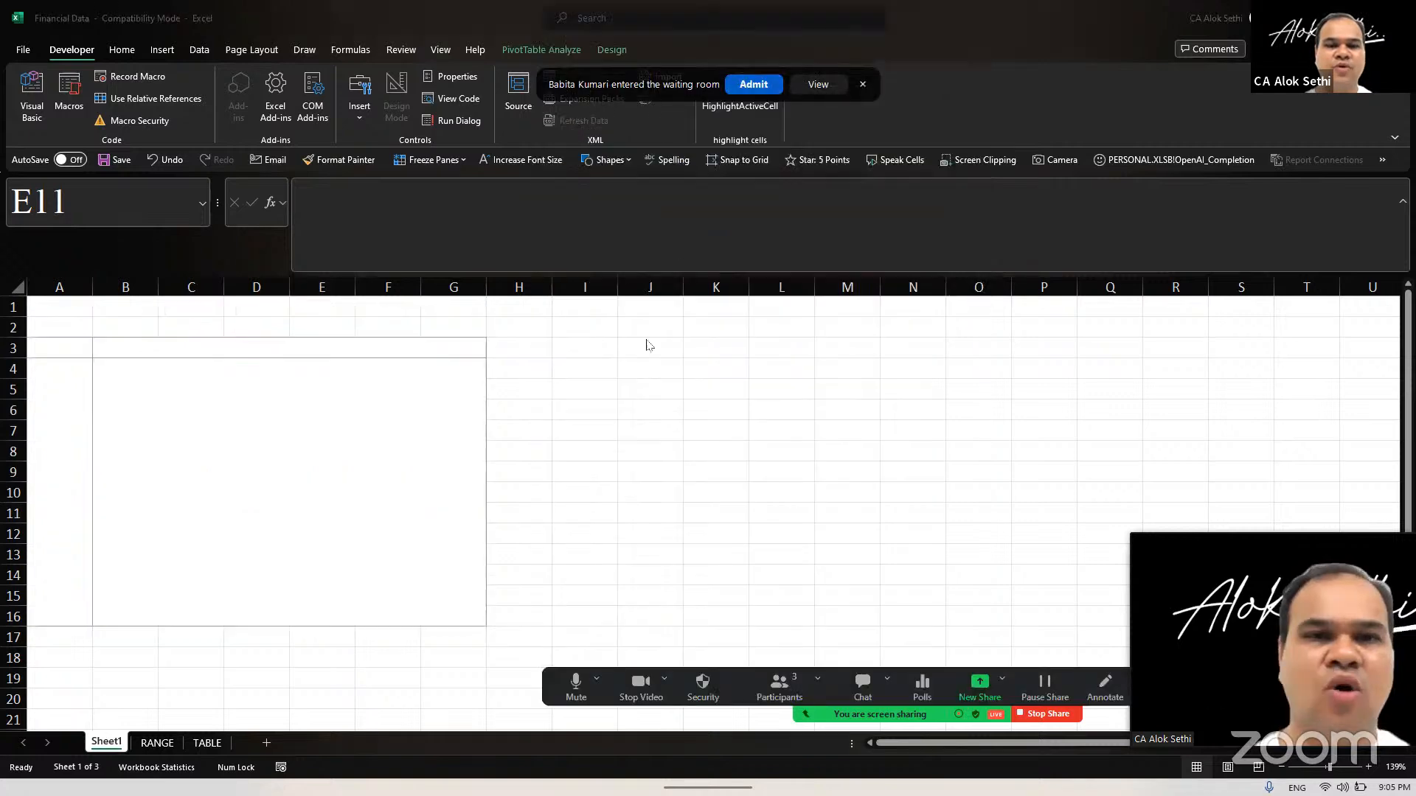
pyautogui.click(432, 443)
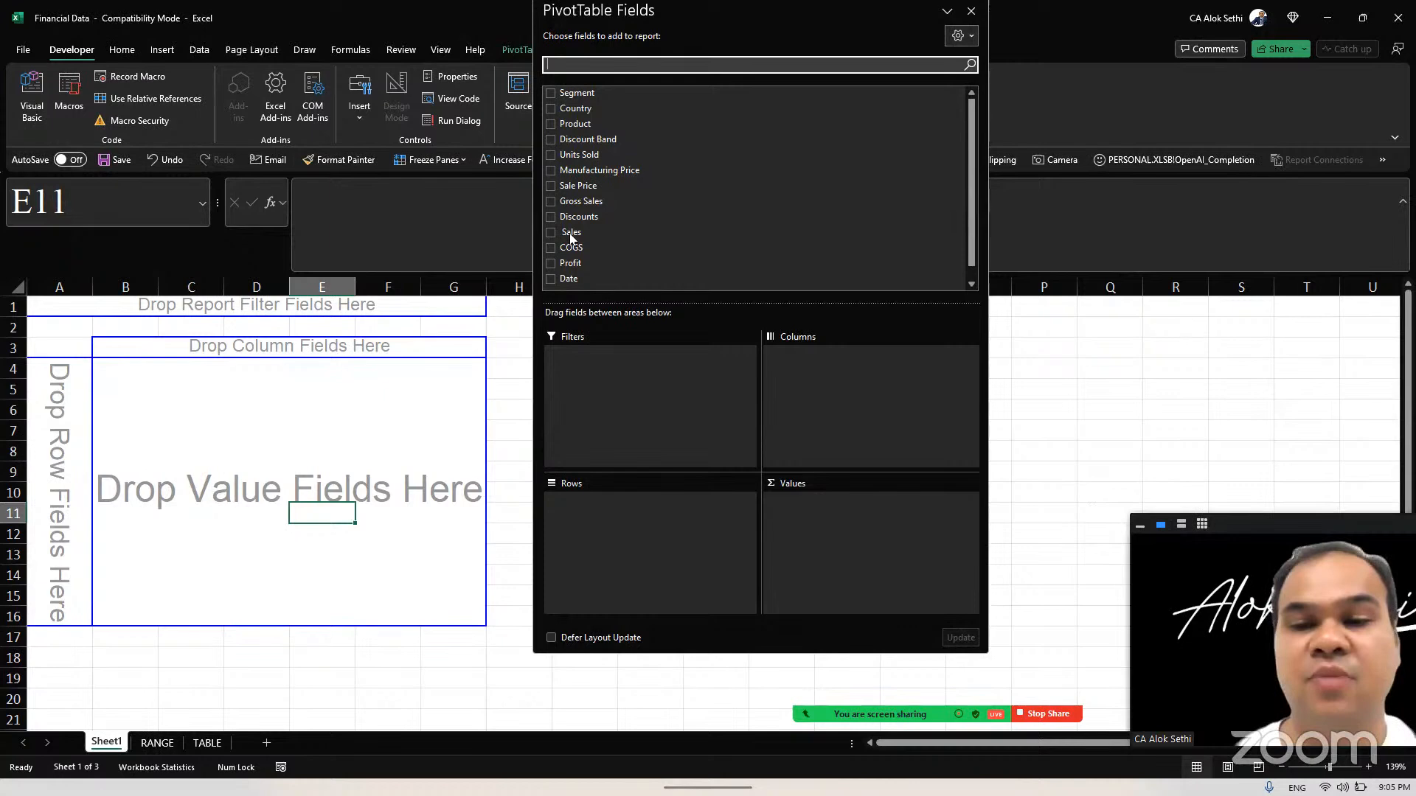
# Step: Add the Sales and Profit fields to the PivotTable's Values area
pyautogui.moveTo(571, 233); pyautogui.dragTo(831, 511)
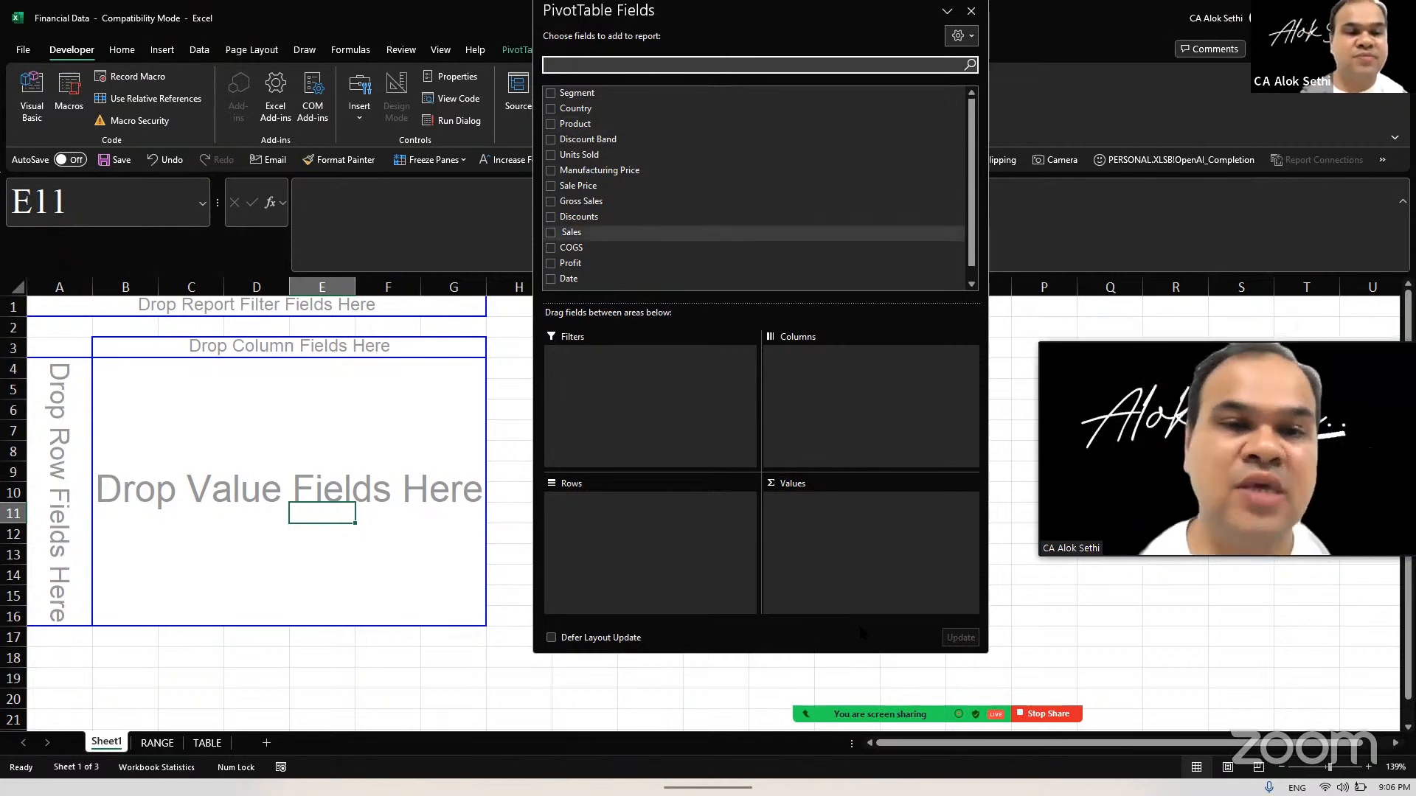
pyautogui.moveTo(572, 232); pyautogui.dragTo(848, 542)
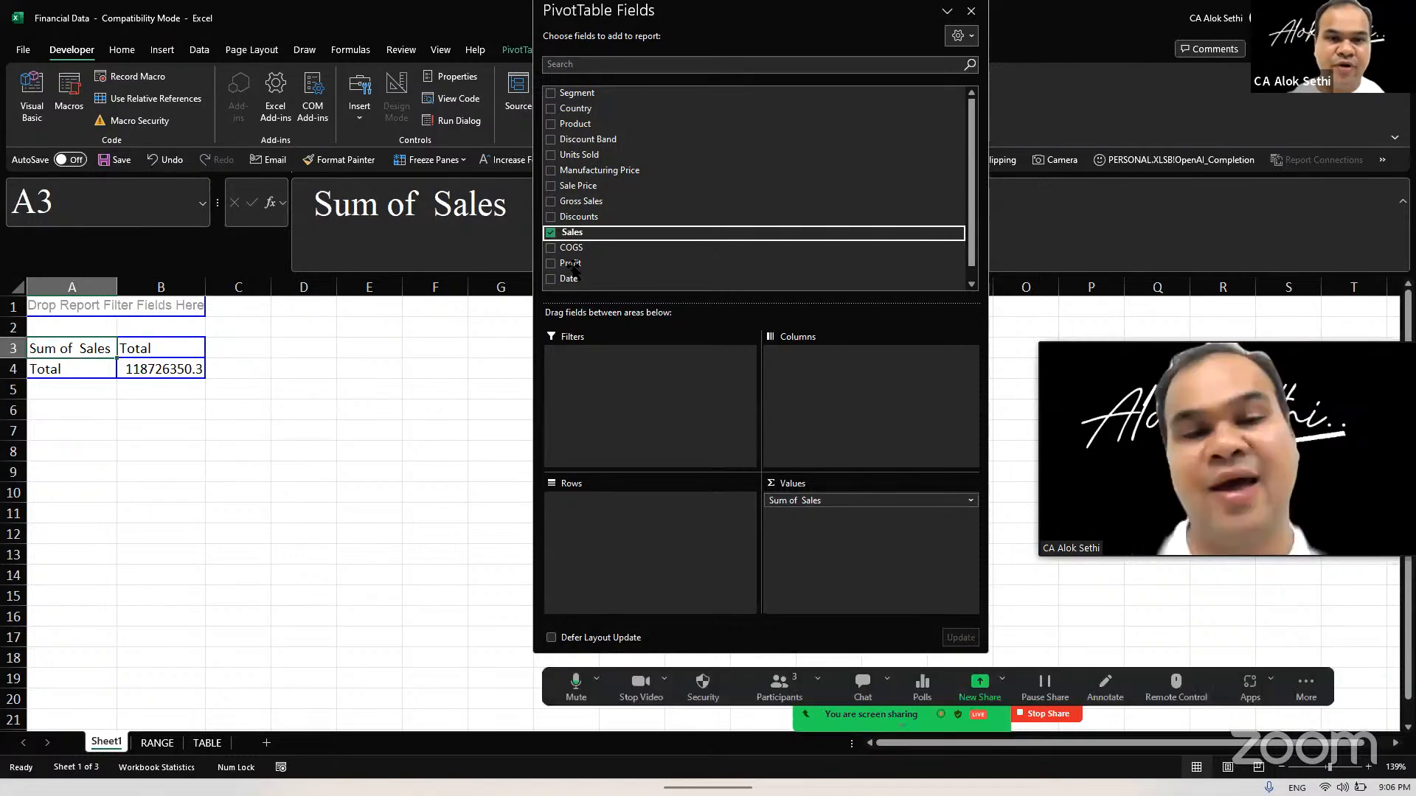
pyautogui.moveTo(570, 263); pyautogui.dragTo(875, 536)
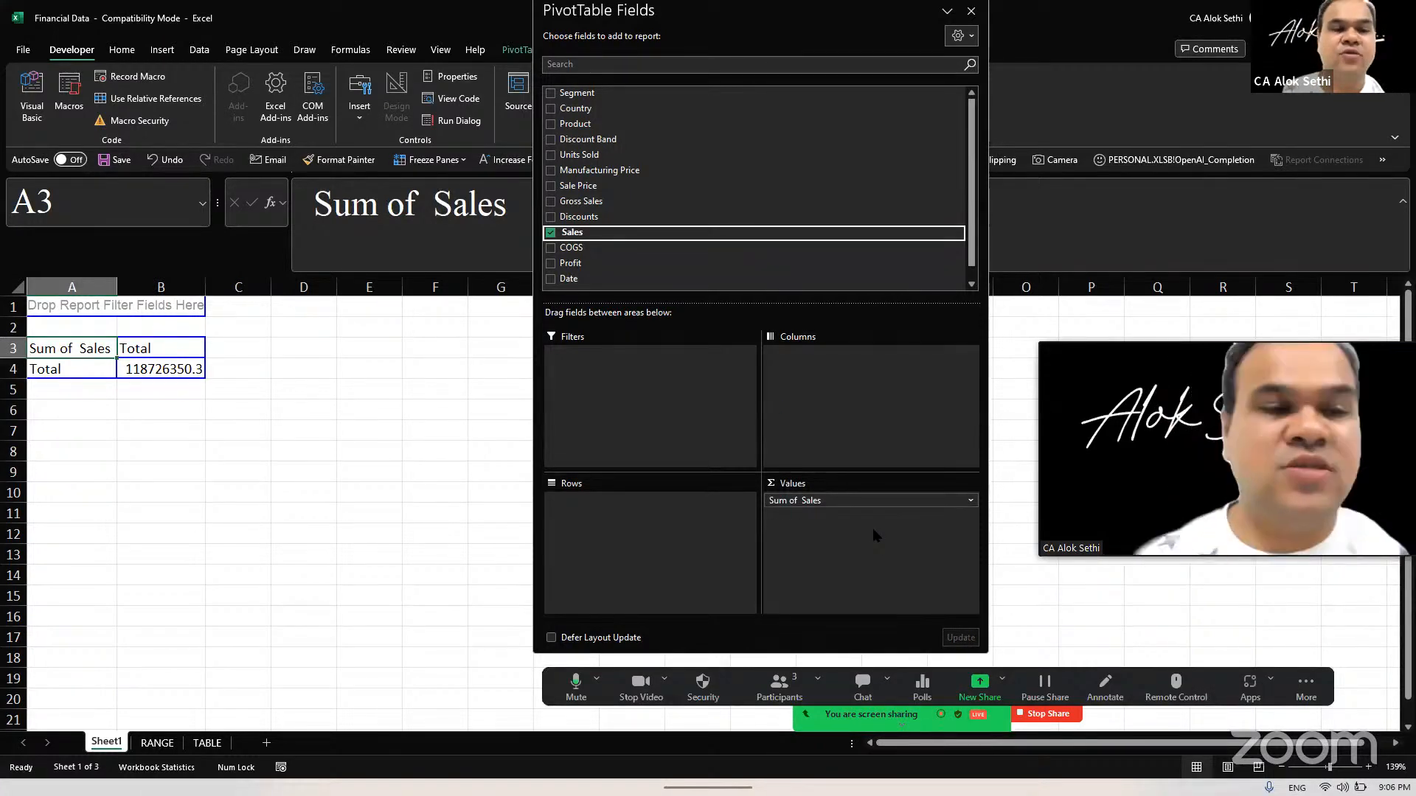
pyautogui.moveTo(873, 528); pyautogui.dragTo(873, 528)
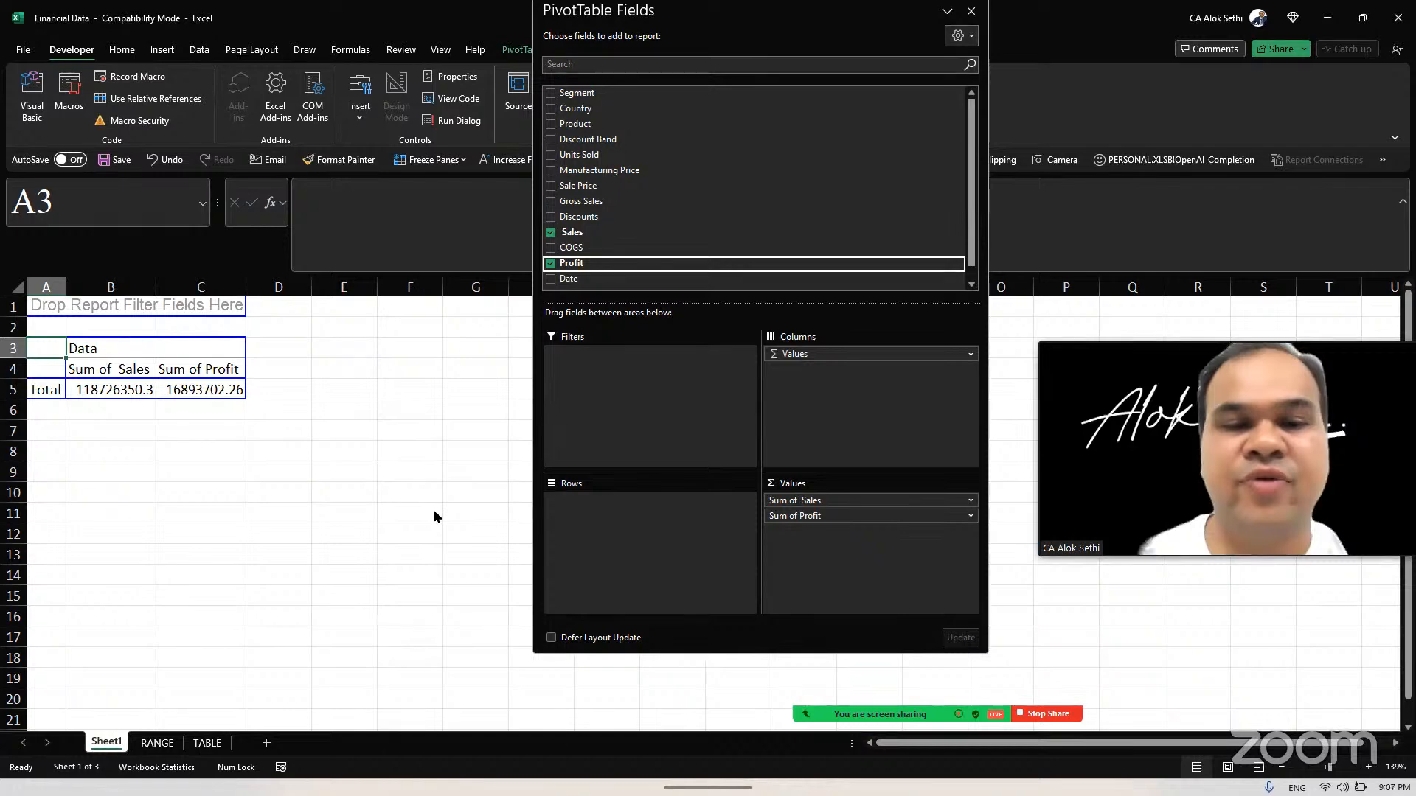
# Step: Rename the Sum of Sales value field in B4 as Sales through its value field settings
pyautogui.scroll(2, 432, 508)
pyautogui.scroll(3, 367, 551)
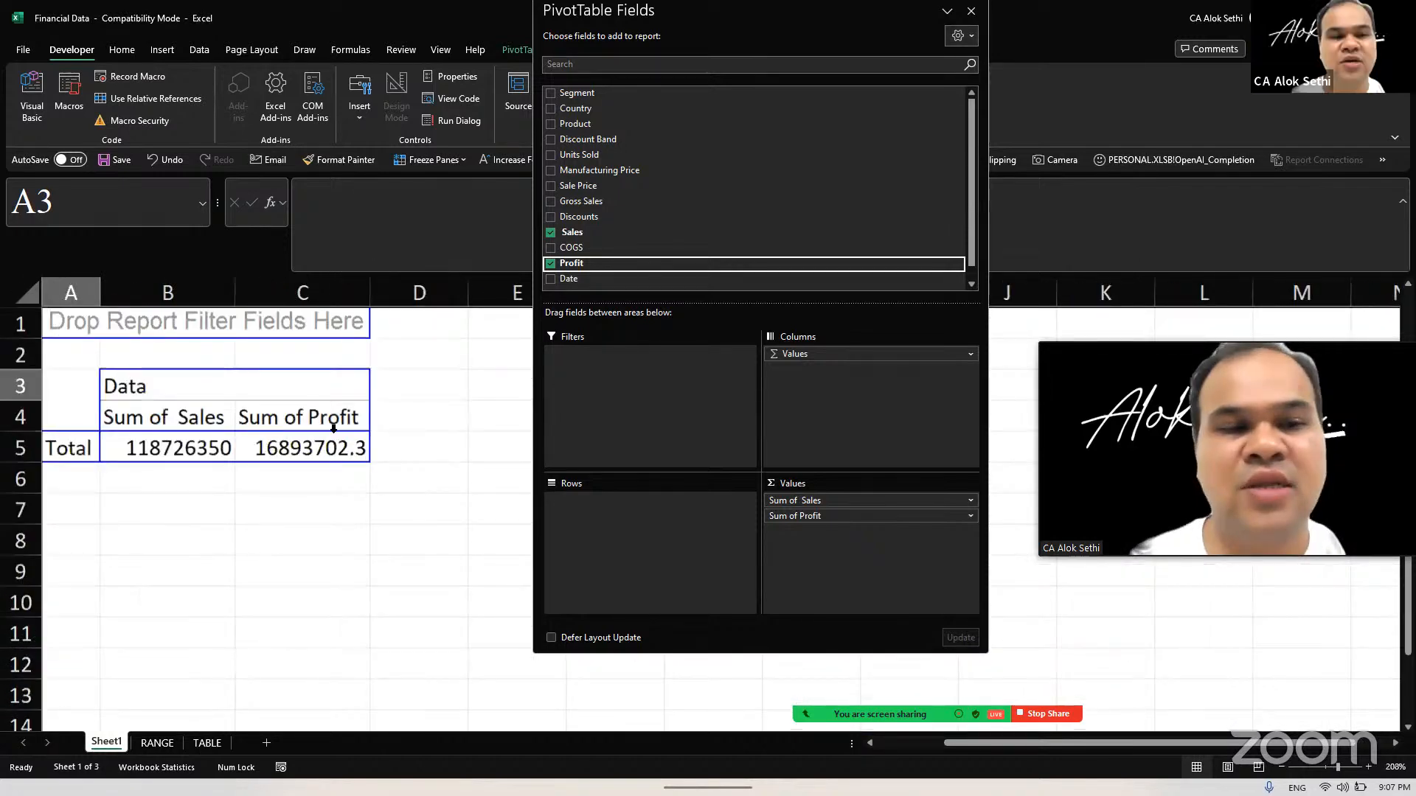
pyautogui.scroll(2, 333, 427)
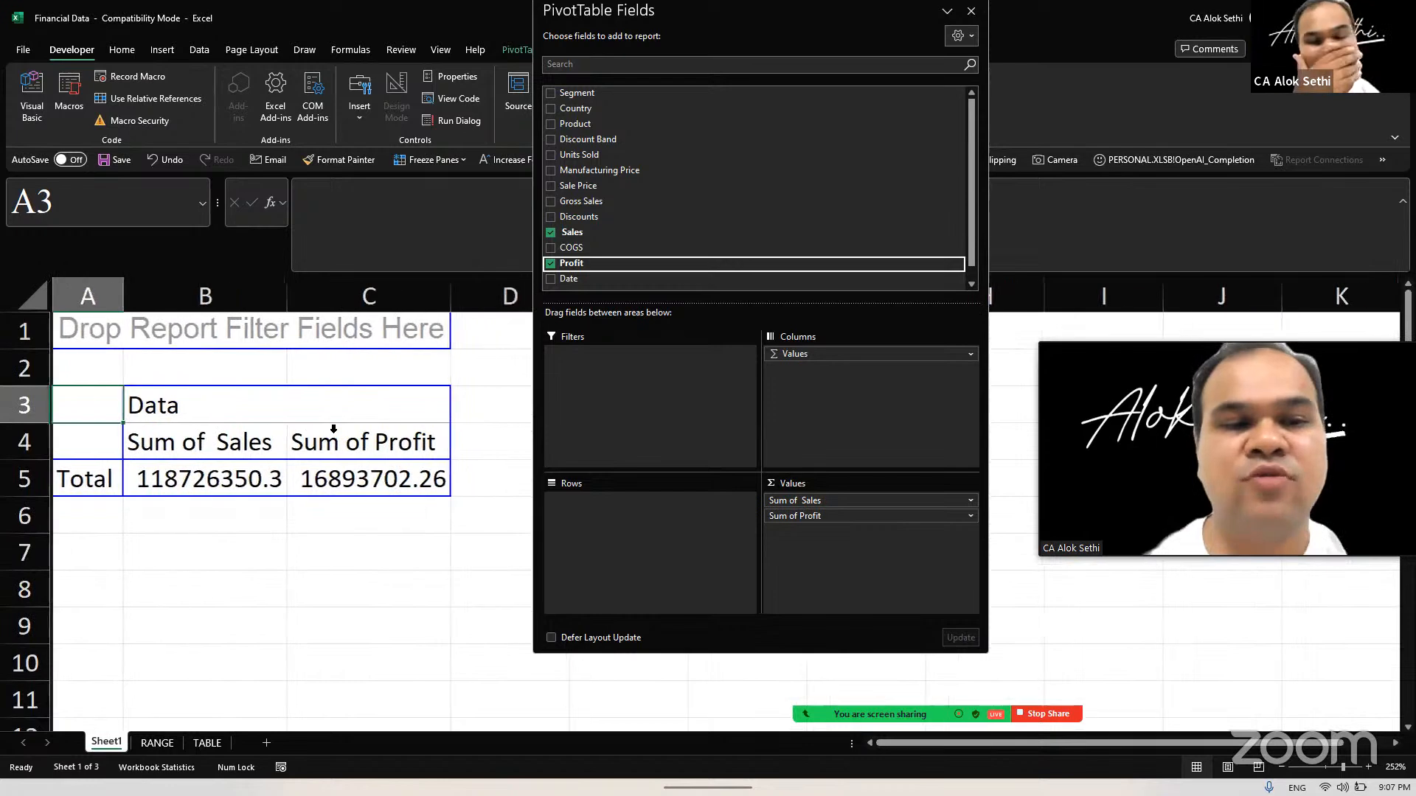
pyautogui.press('Down')
pyautogui.press('Right')
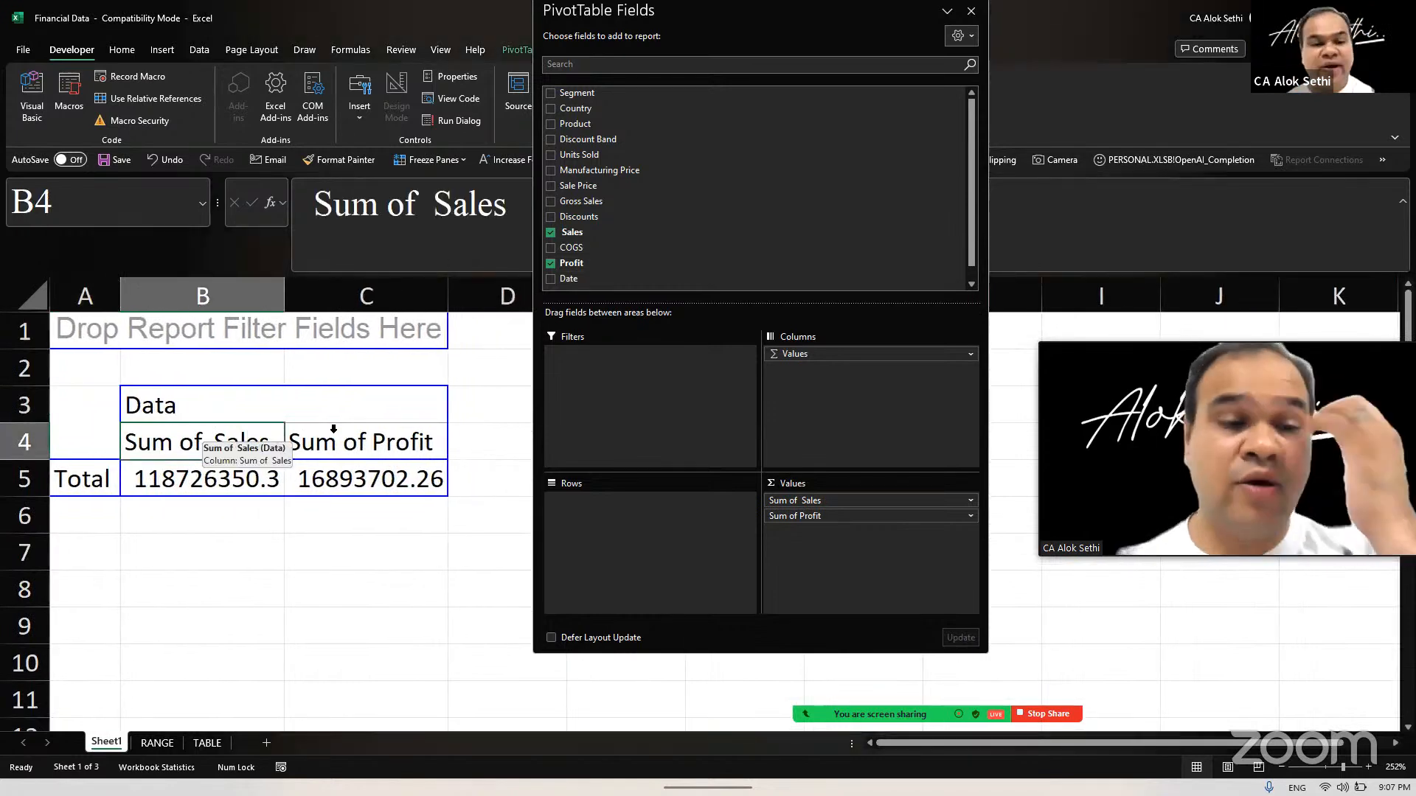
pyautogui.hotkey('shift', 'F10')
pyautogui.press('n')
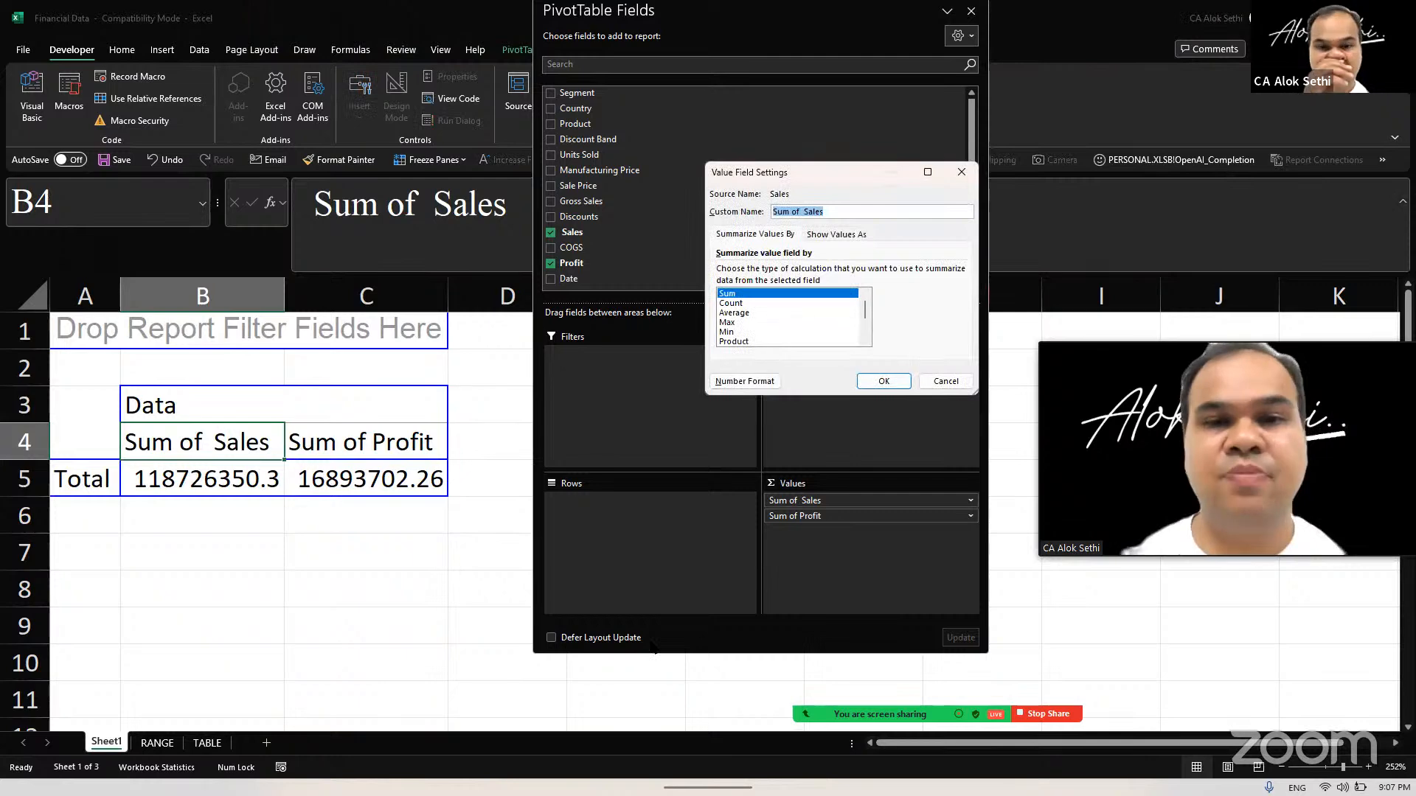
pyautogui.write('Sales')
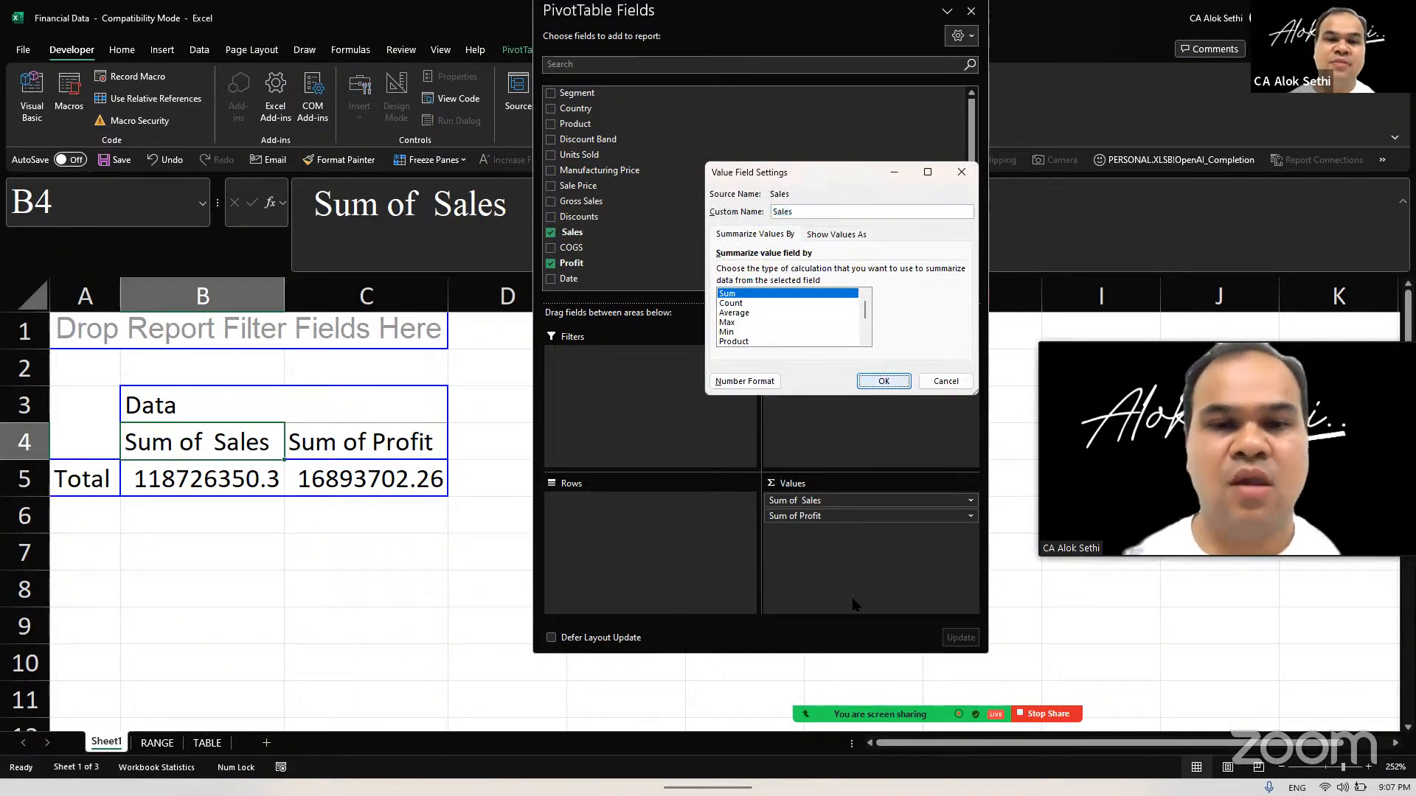
pyautogui.press('Return')
# Step: Rename the Sum of Profit heading in C4 as Profit by removing its "Sum of" prefix
pyautogui.click(390, 428)
pyautogui.moveTo(416, 205); pyautogui.dragTo(314, 205)
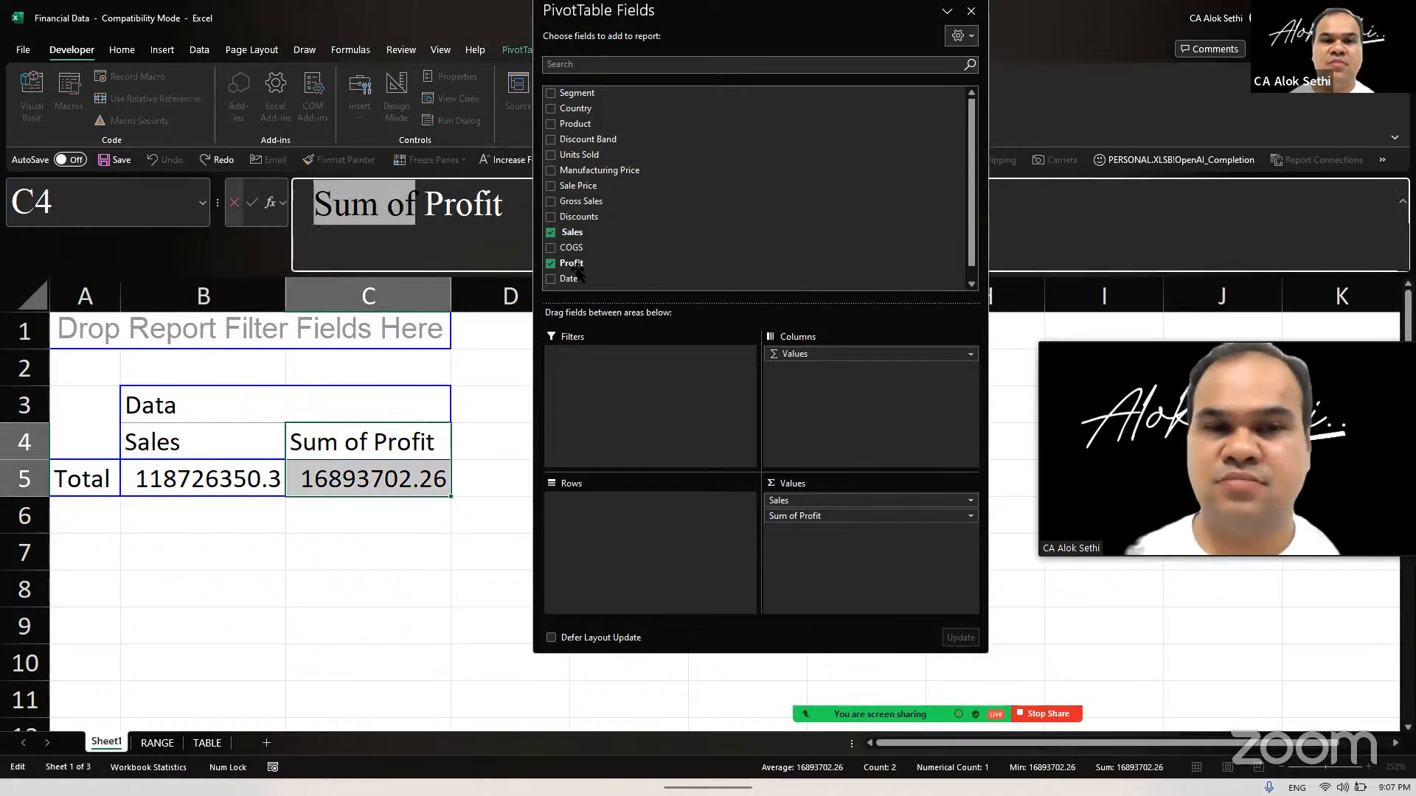
pyautogui.press('BackSpace')
pyautogui.press('Return')
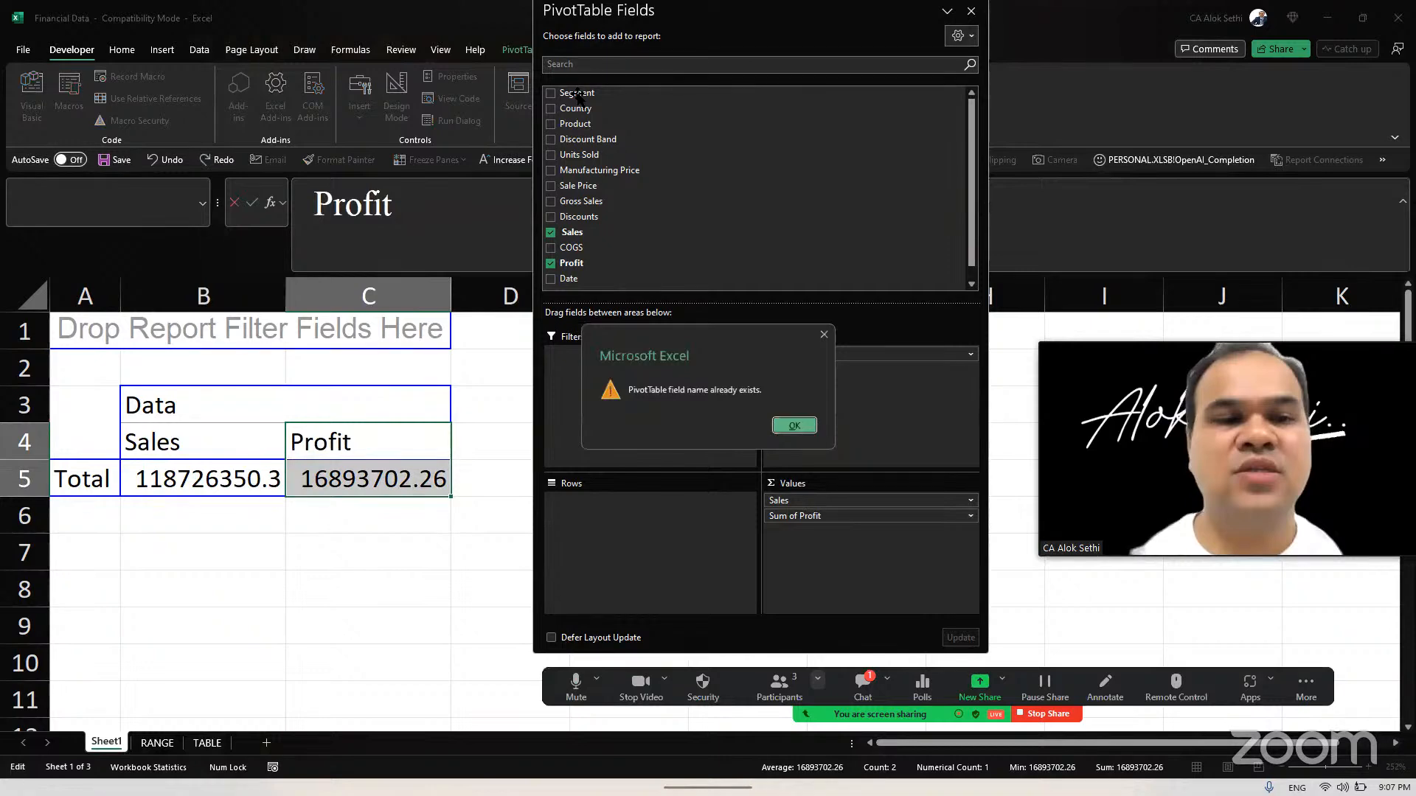
pyautogui.press('Return')
# Step: Add the Segment field to the PivotTable's Rows area
pyautogui.moveTo(576, 93); pyautogui.dragTo(376, 481)
pyautogui.click(369, 554)
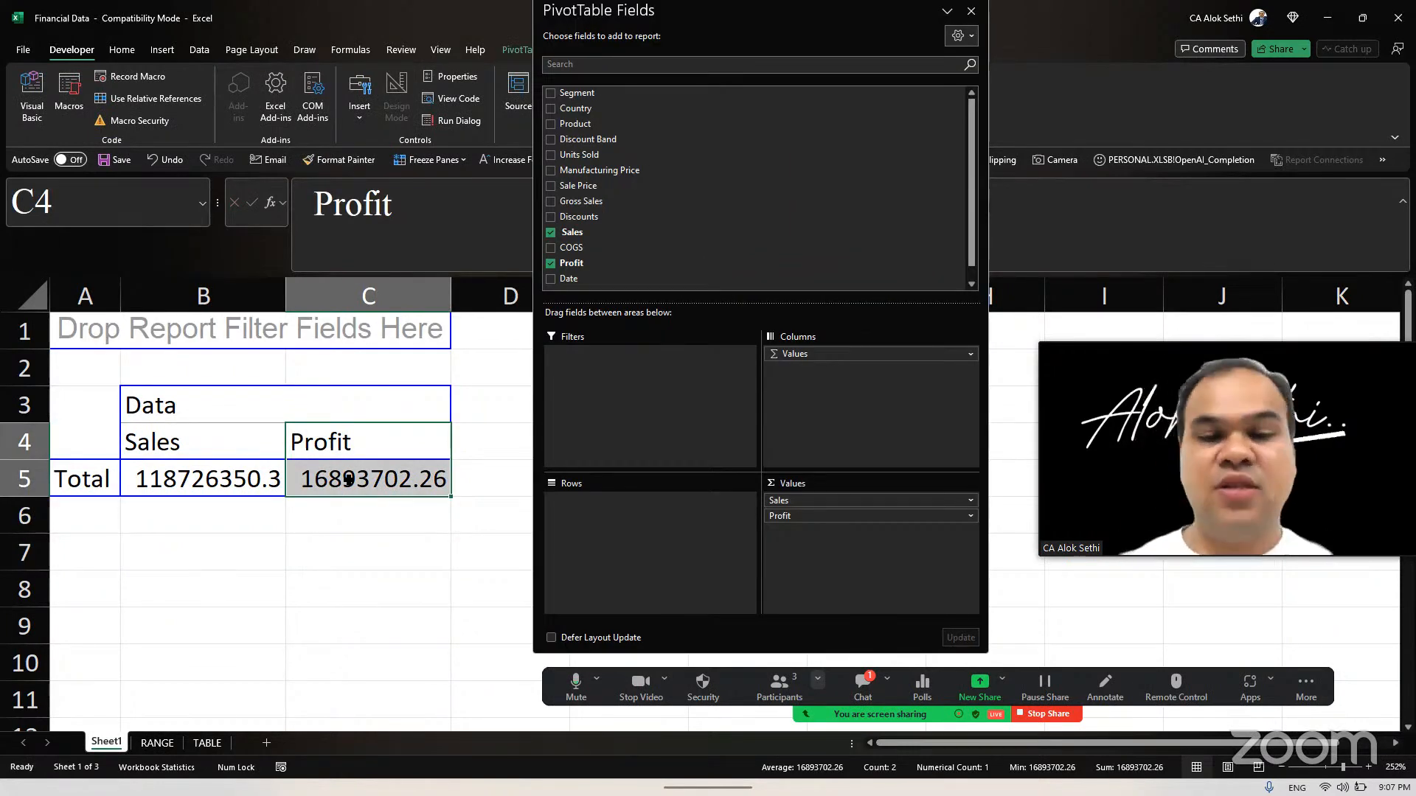
pyautogui.click(862, 687)
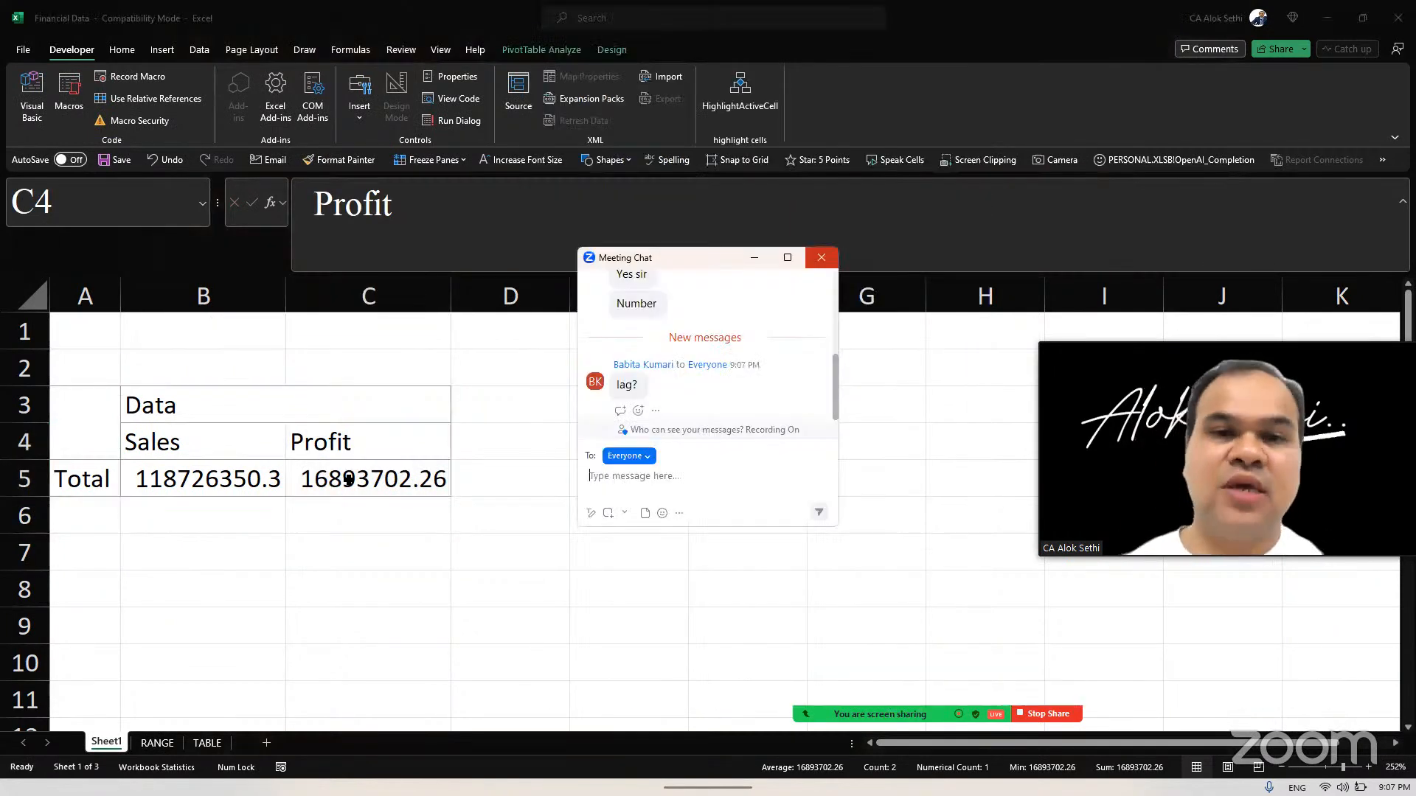
pyautogui.click(822, 257)
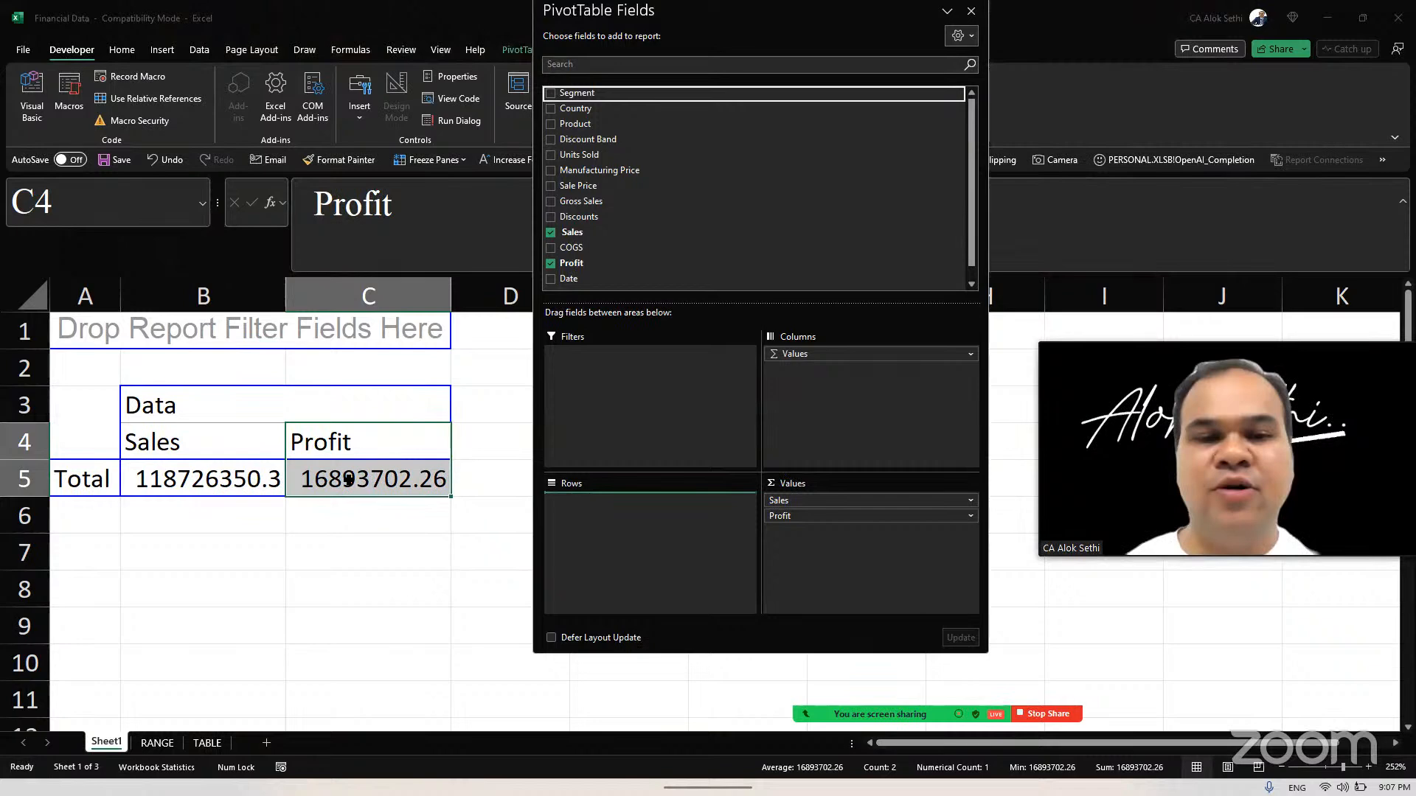
pyautogui.press('space')
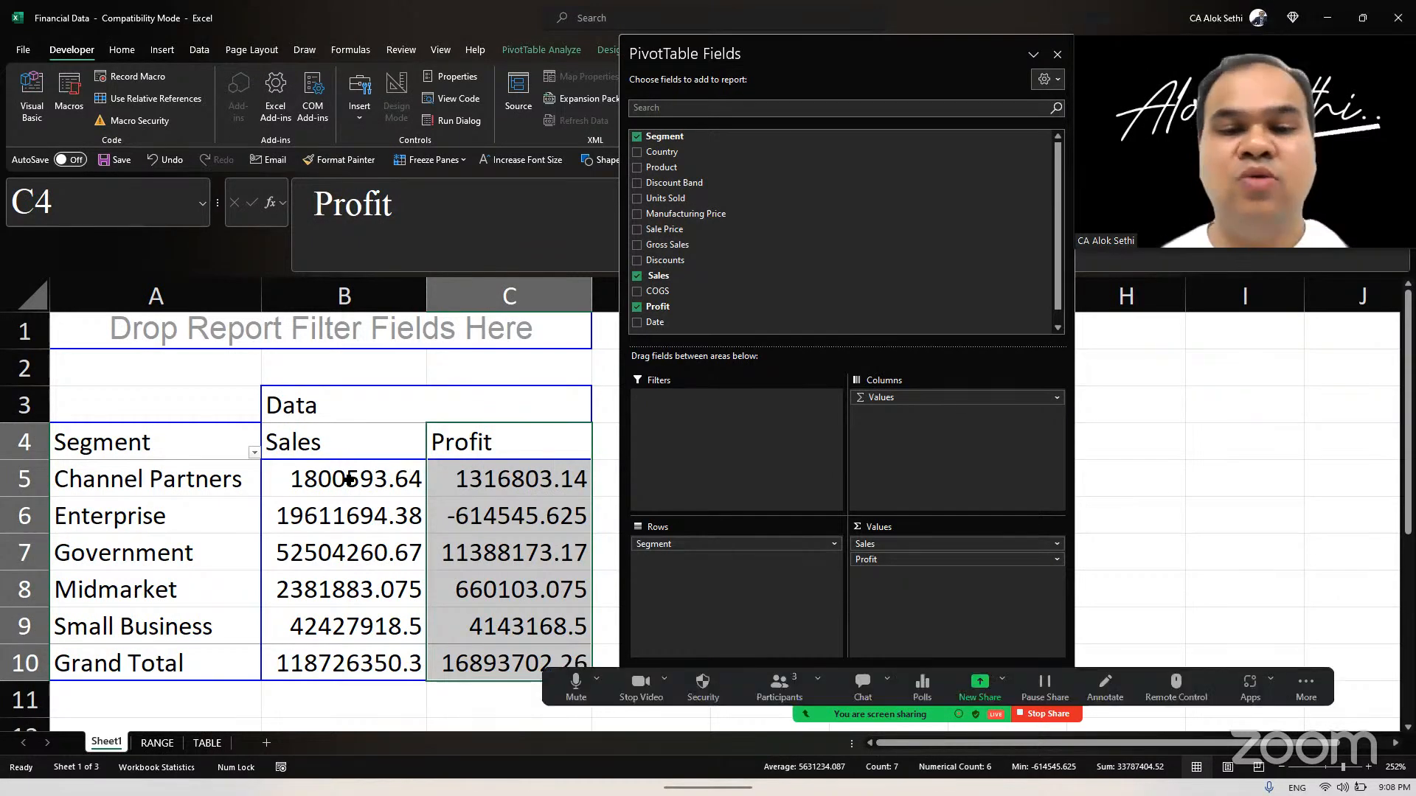
# Step: Check the meeting's participant list and close it
pyautogui.click(779, 687)
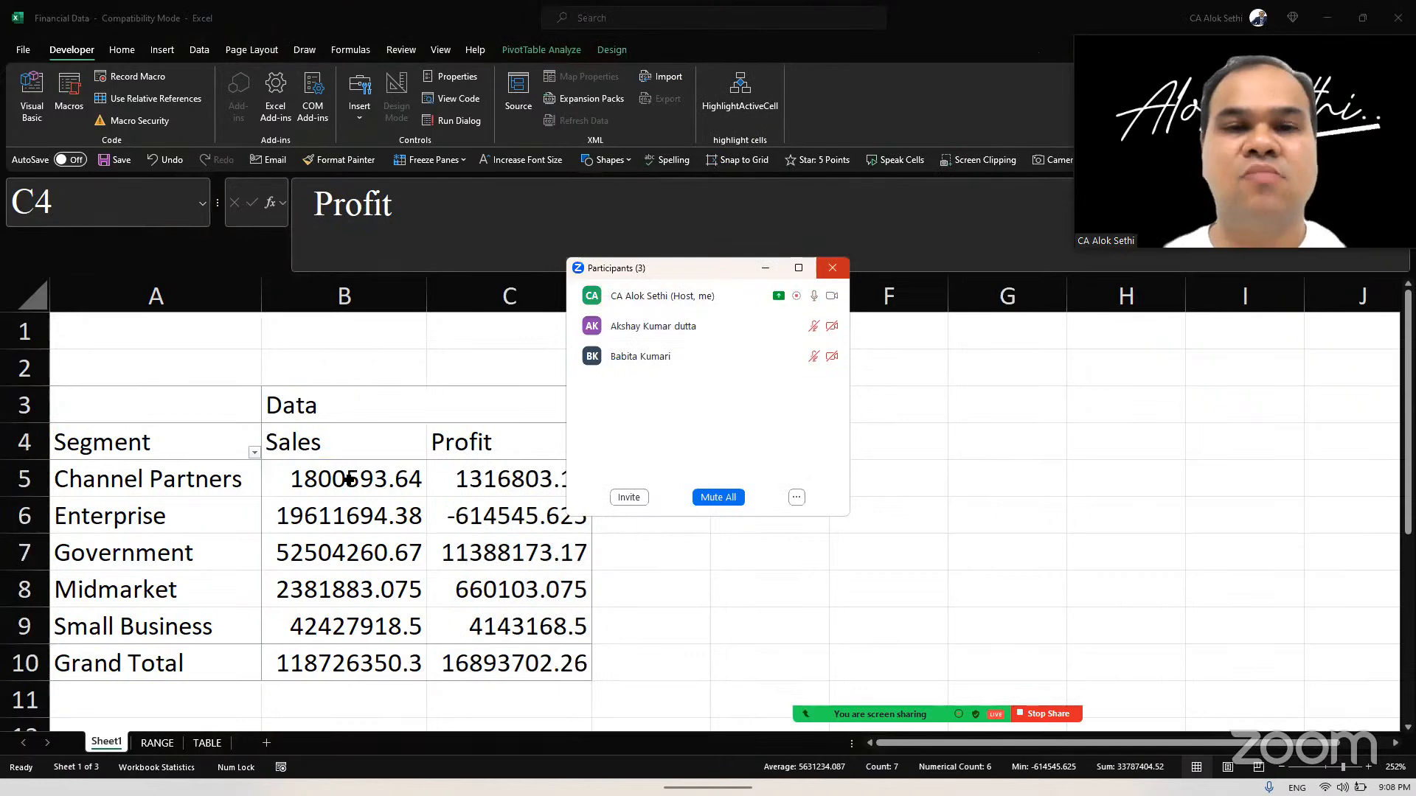
pyautogui.click(831, 268)
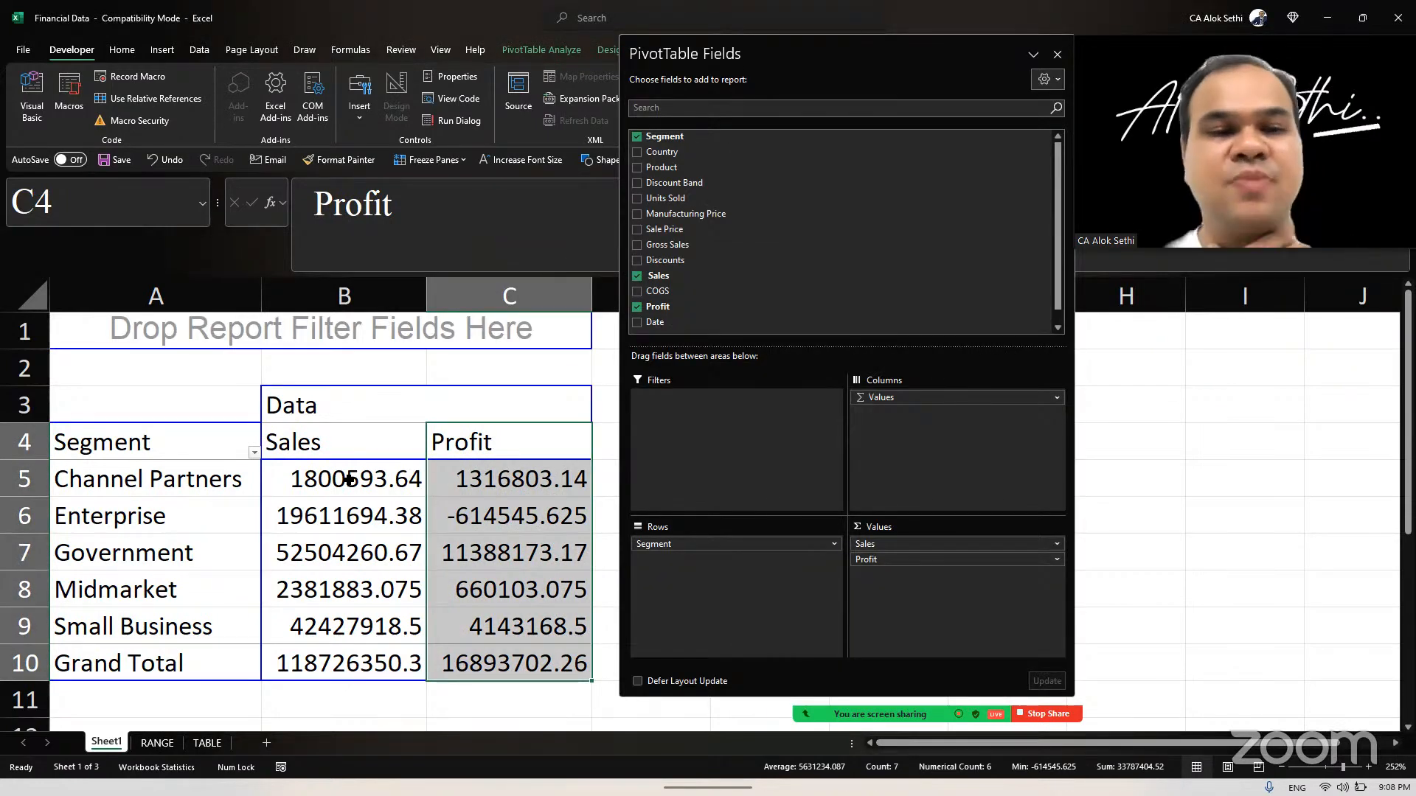
# Step: Select the Sales column of the PivotTable and move the floating PivotTable Fields pane slightly farther from the table
pyautogui.press('Left')
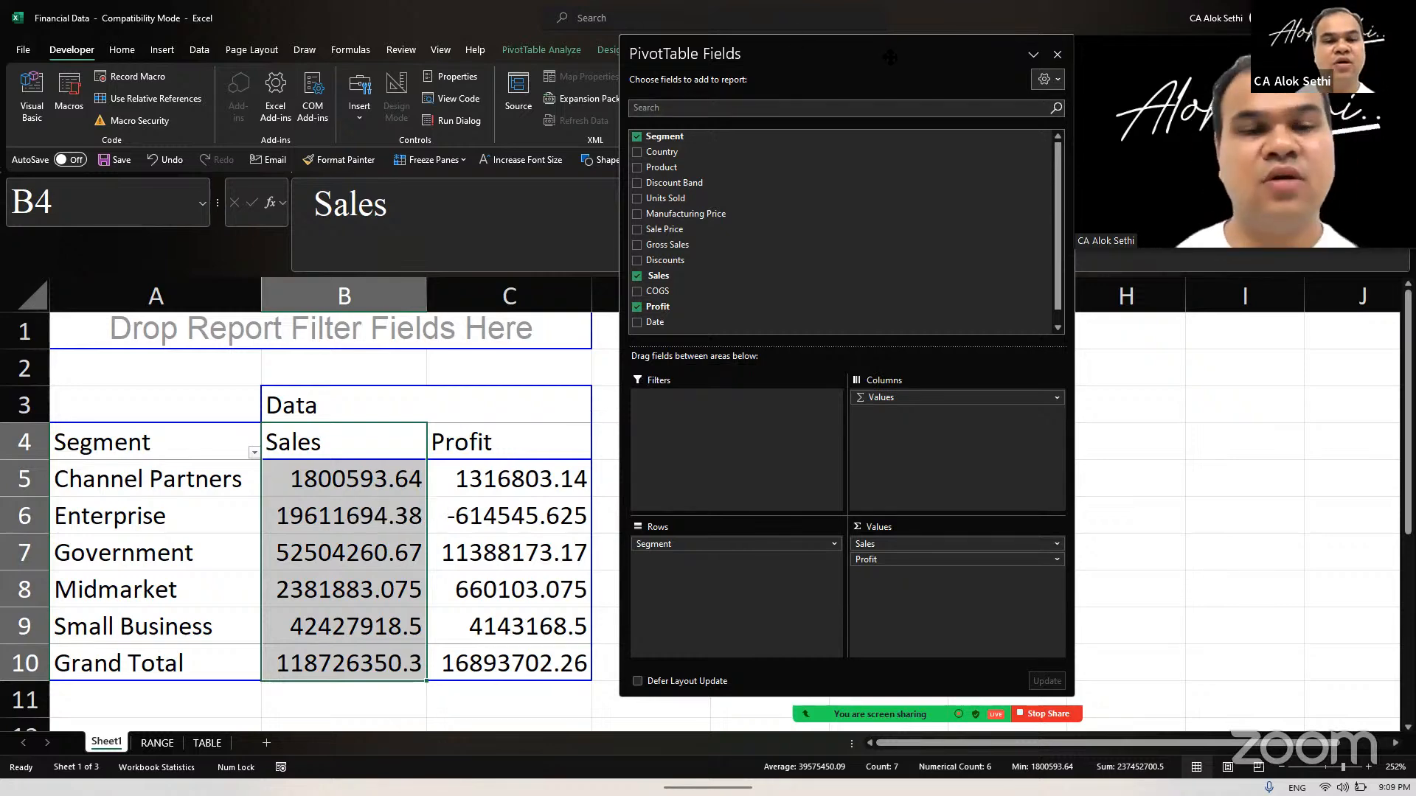
pyautogui.moveTo(889, 56); pyautogui.dragTo(934, 66)
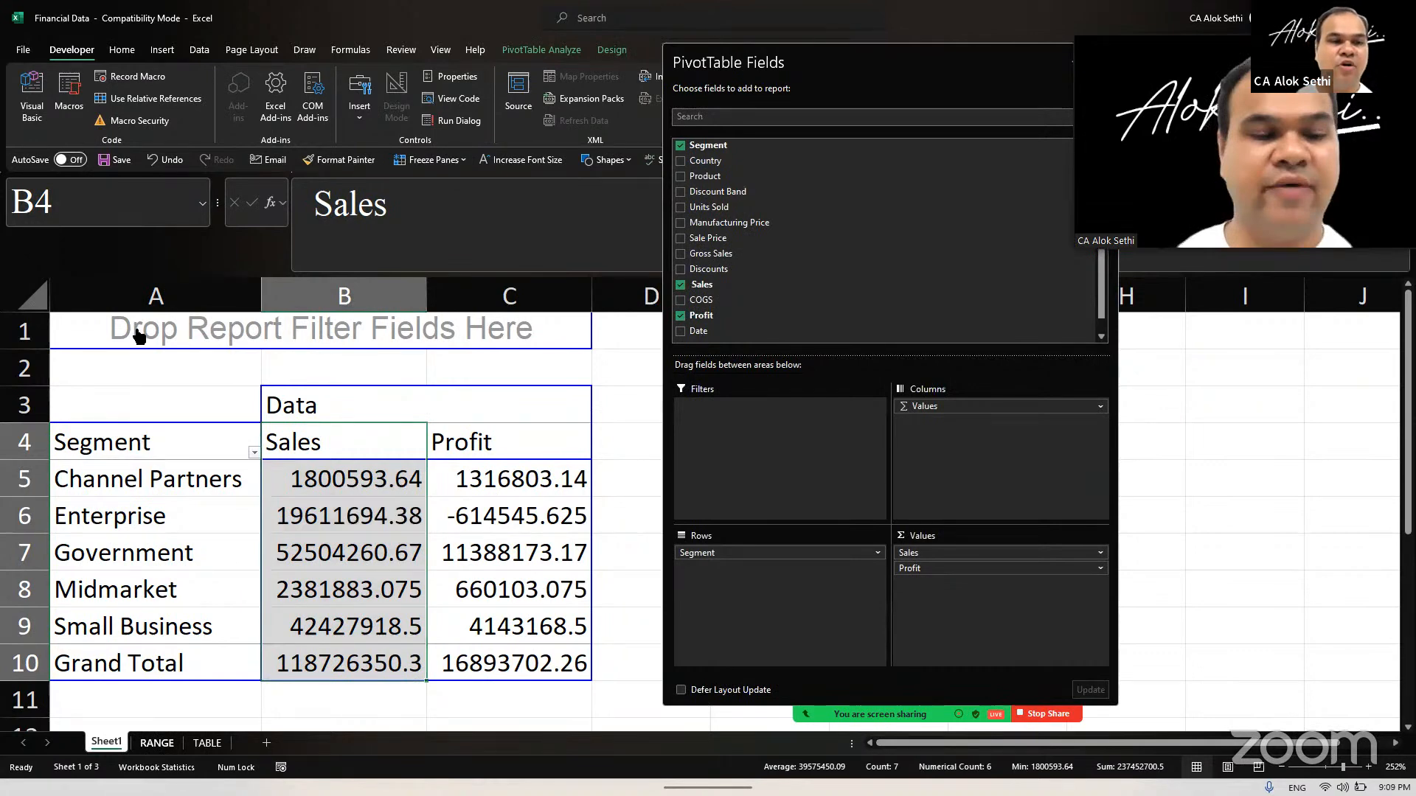
# Step: Review the unique Segment values in the filter list on the RANGE sheet, leaving the filter unchanged
pyautogui.hotkey('ctrl', 'pagedown')
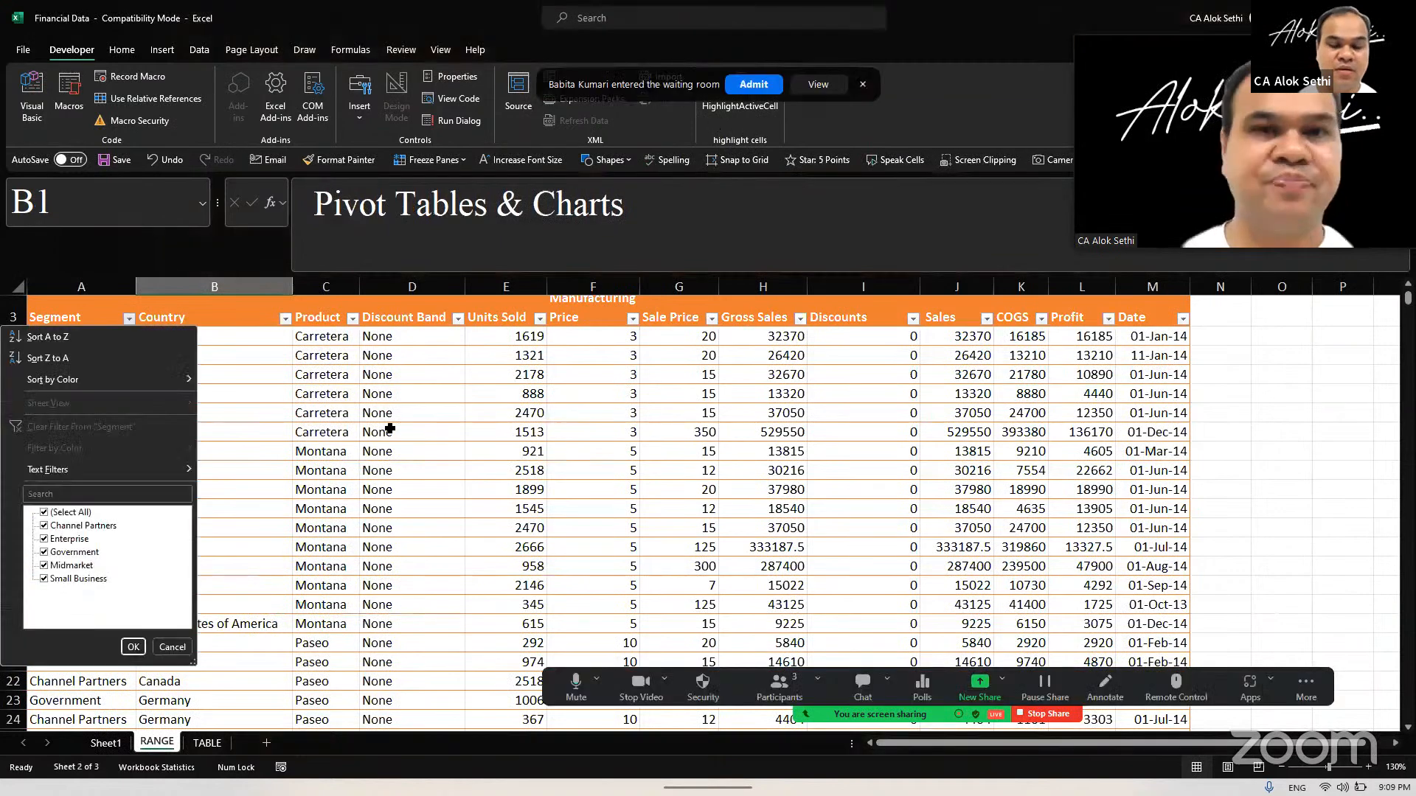
pyautogui.press('Escape')
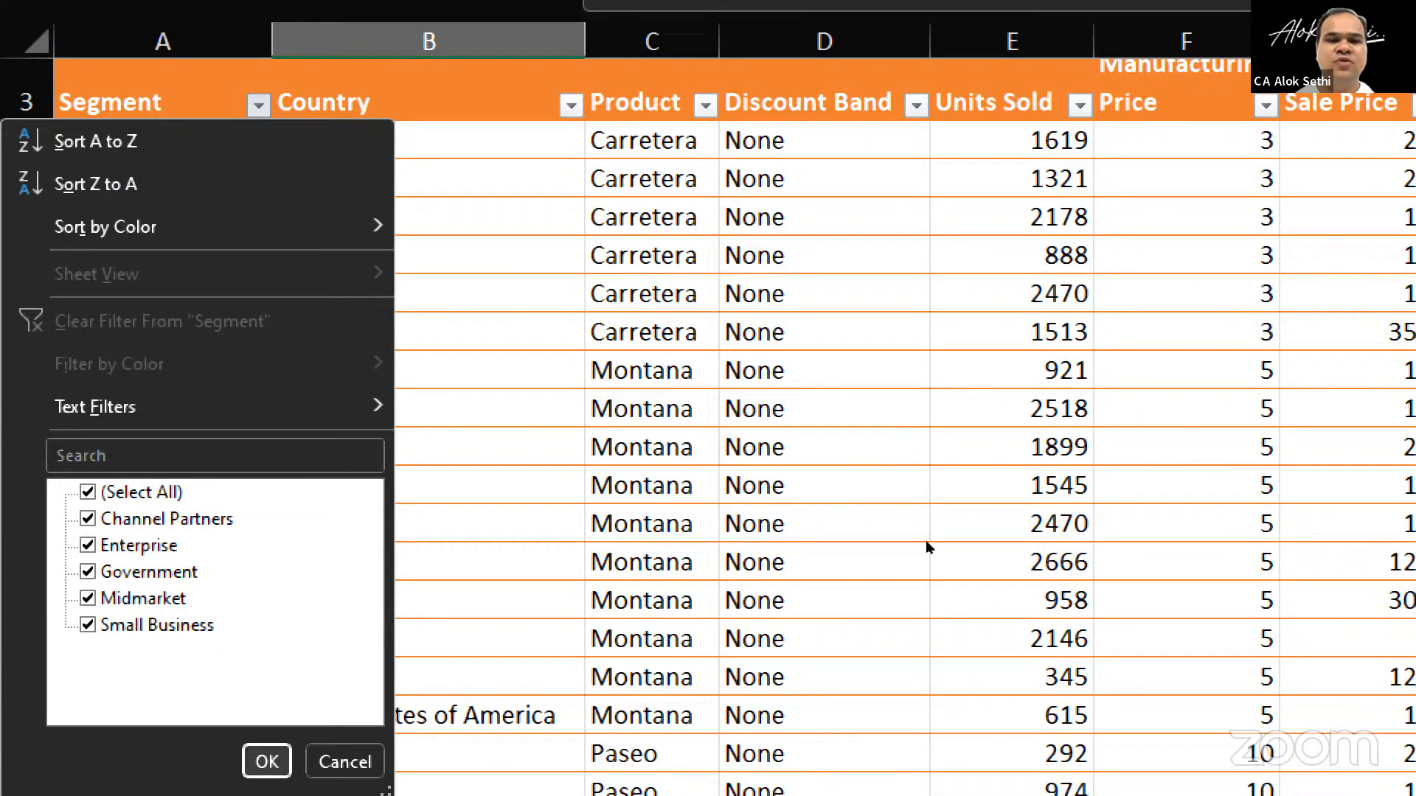
pyautogui.press('Escape')
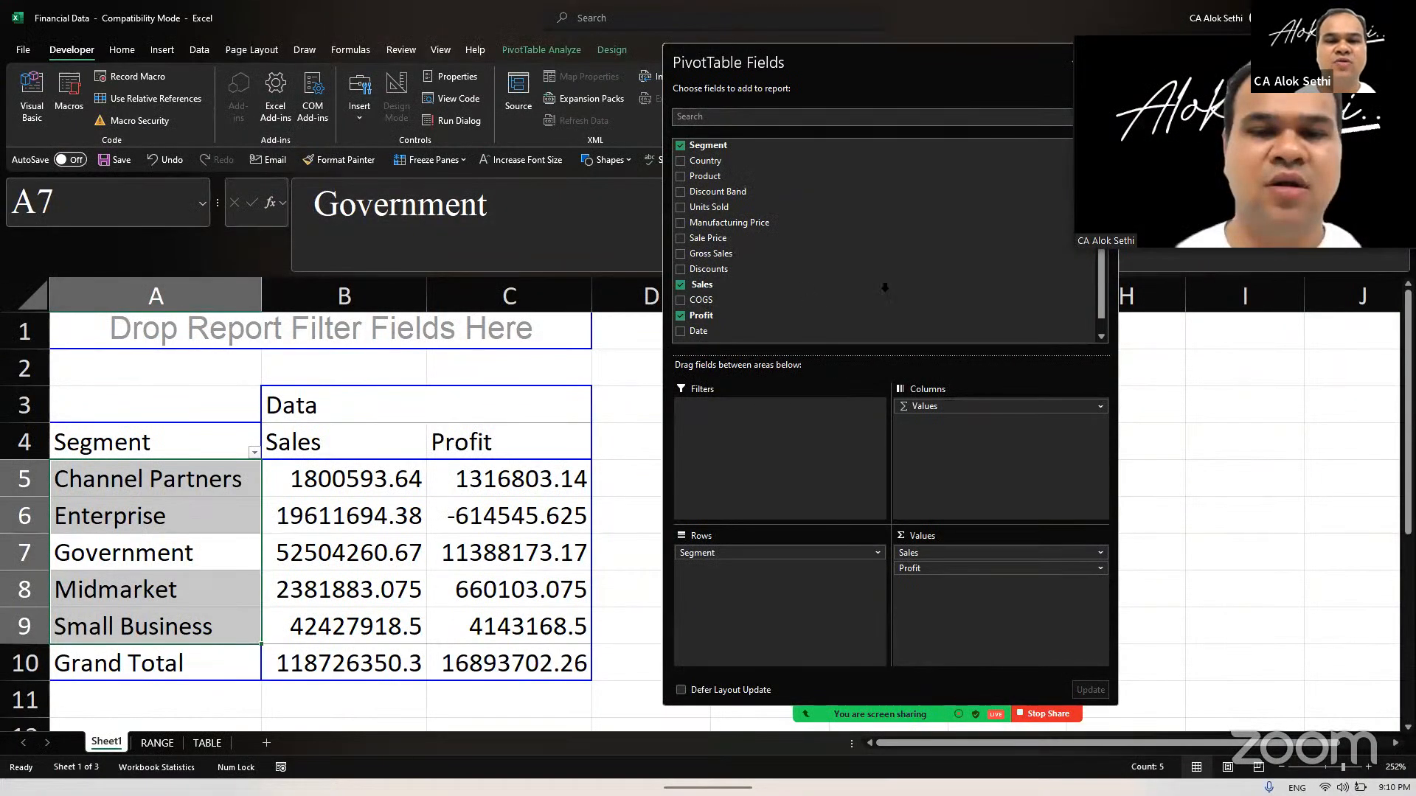
# Step: Remove the Profit field from the PivotTable's Values area, keeping only Sales
pyautogui.click(839, 313)
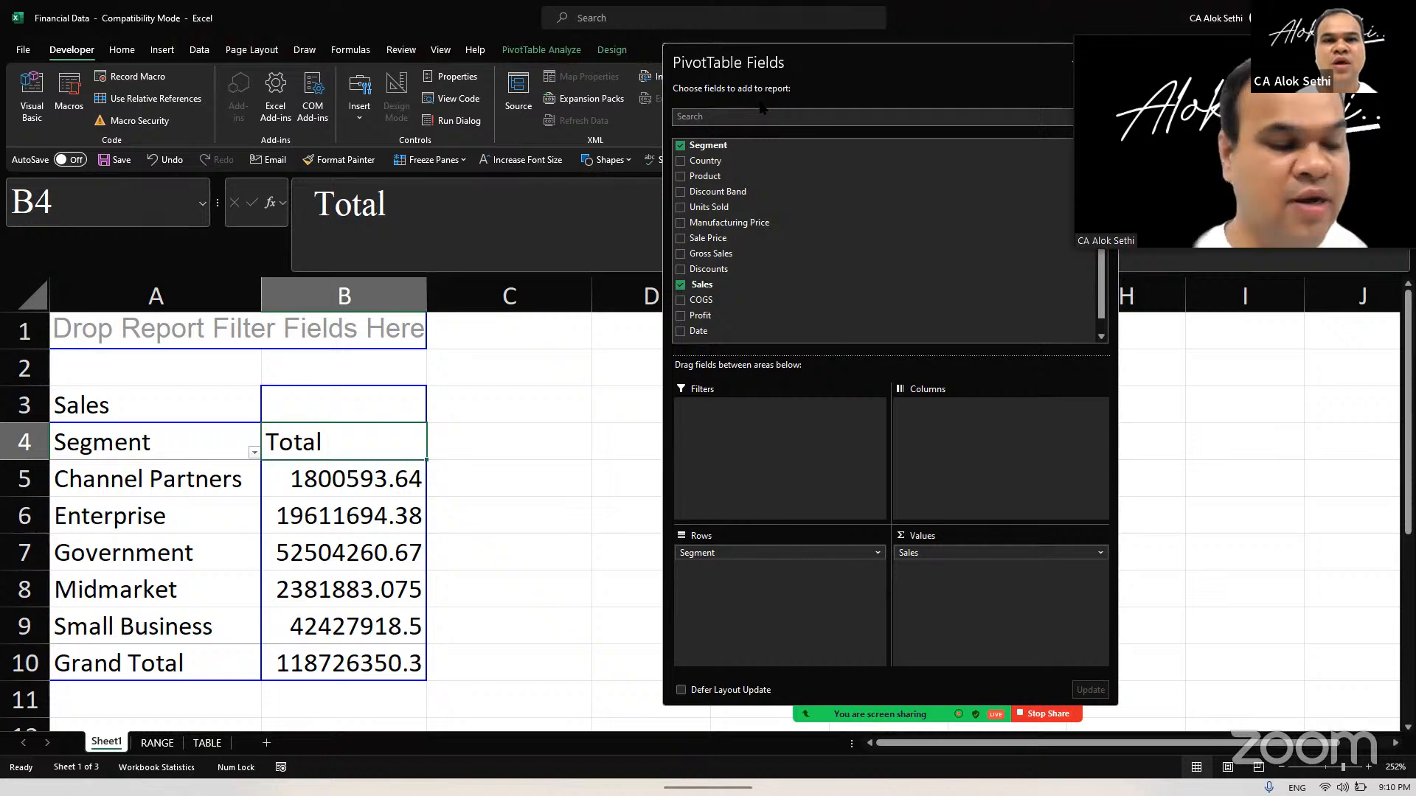
# Step: Admit the waiting participant to the meeting and close the participant list
pyautogui.click(816, 84)
pyautogui.click(761, 325)
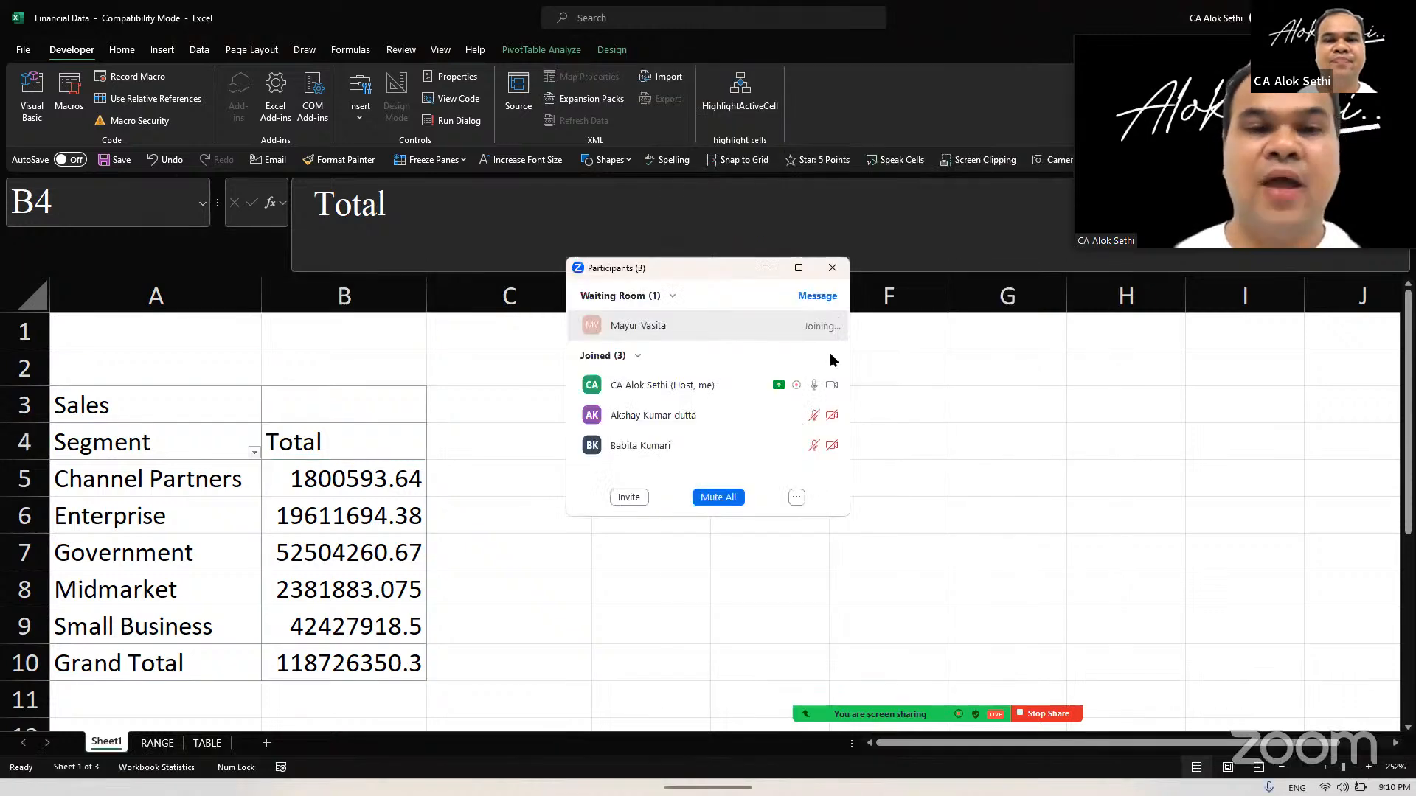
pyautogui.click(832, 268)
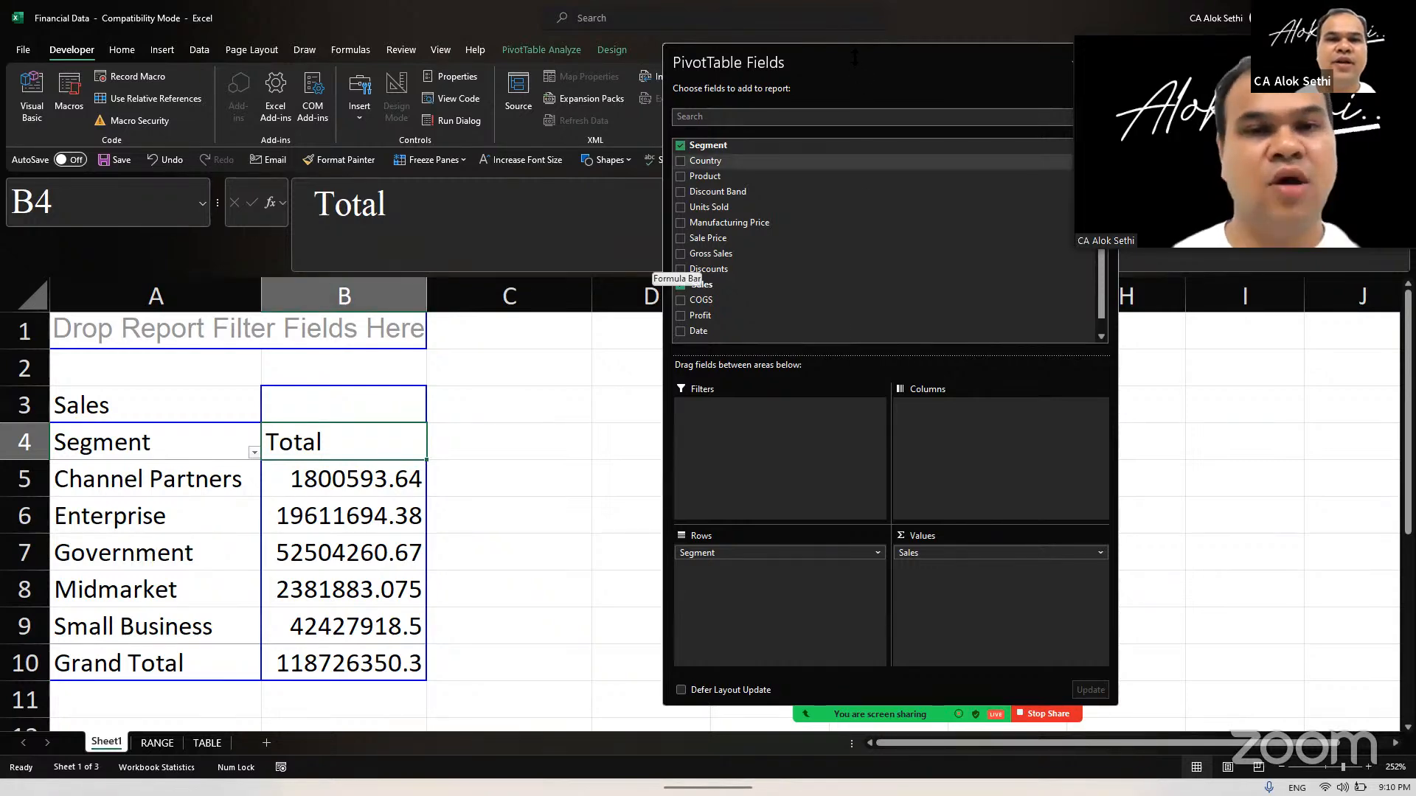
# Step: Add the Country field to the PivotTable's Columns area, then shrink the PivotTable Fields pane and move it clear of the table
pyautogui.click(689, 160)
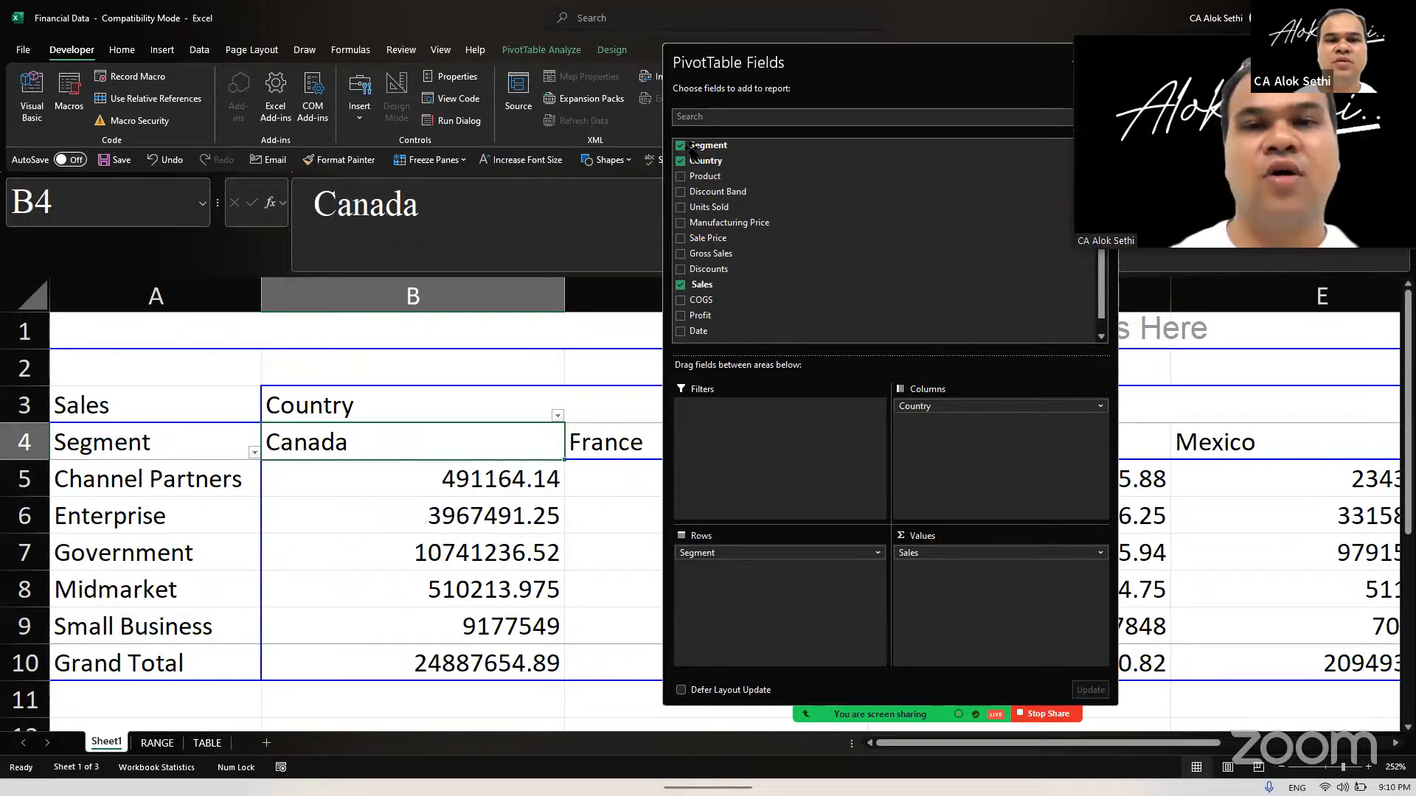
pyautogui.moveTo(847, 63); pyautogui.dragTo(621, 37)
pyautogui.moveTo(618, 680); pyautogui.dragTo(618, 290)
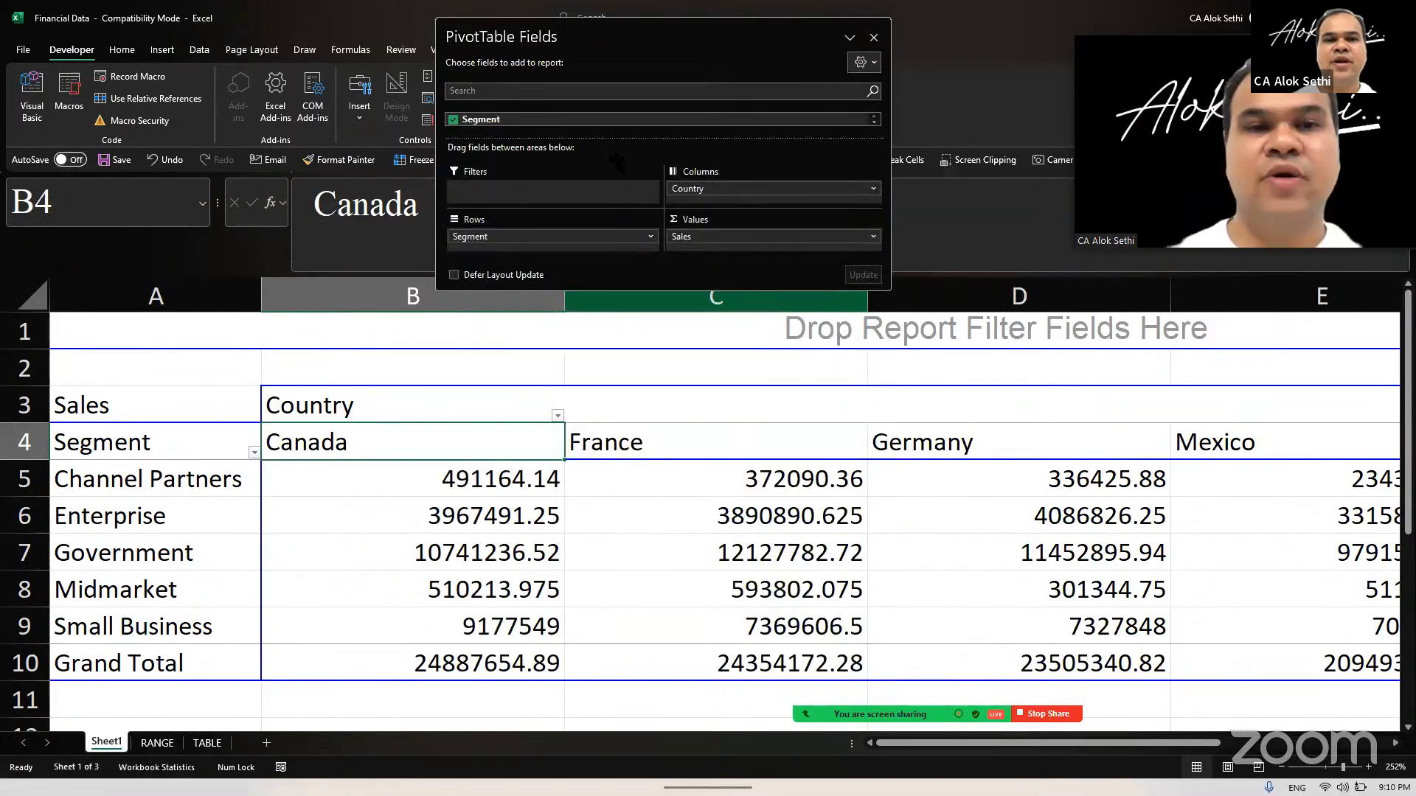
# Step: Zoom the sheet out to 177% and narrow columns B through F so the whole PivotTable fits in view
pyautogui.press('Right')
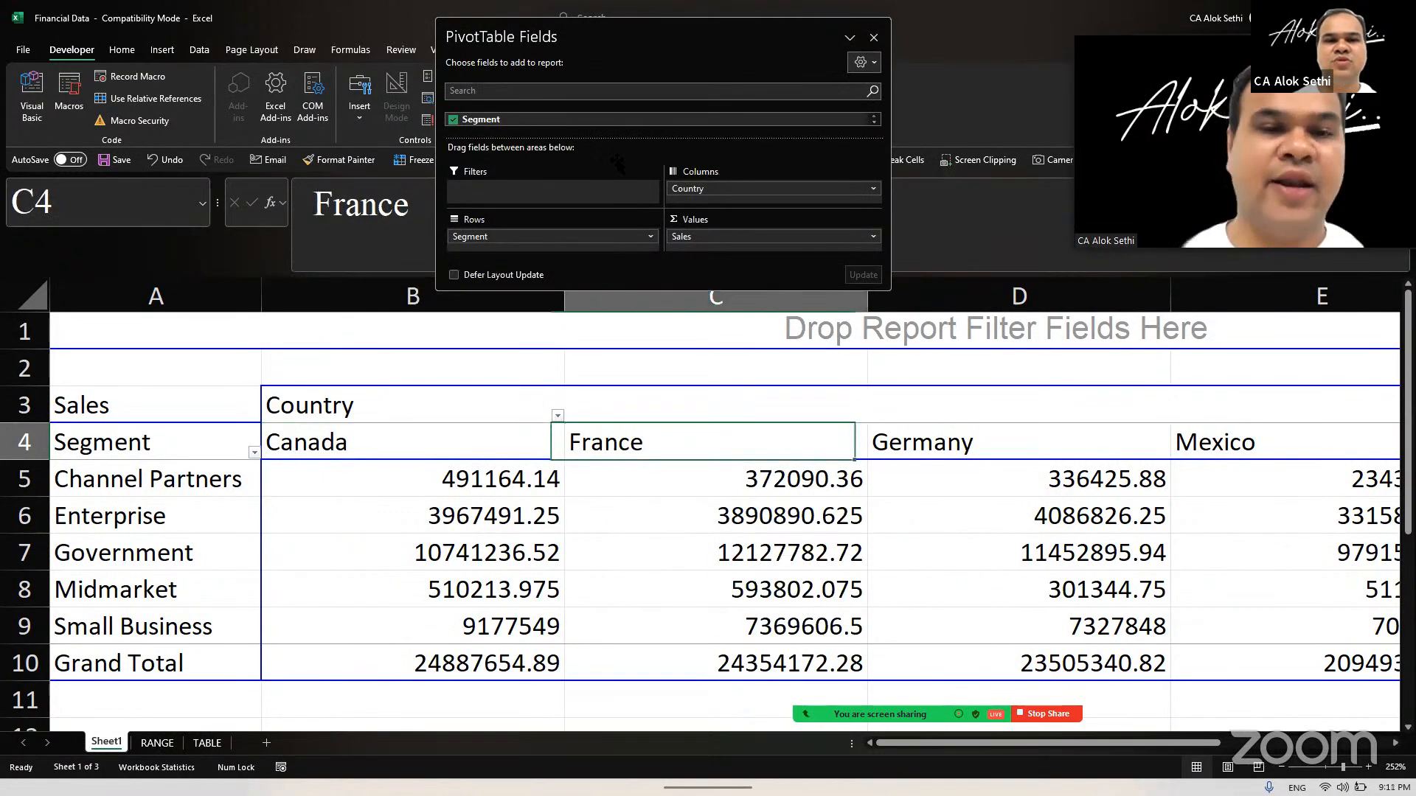
pyautogui.press('Right')
pyautogui.hotkey('ctrl', 'Right')
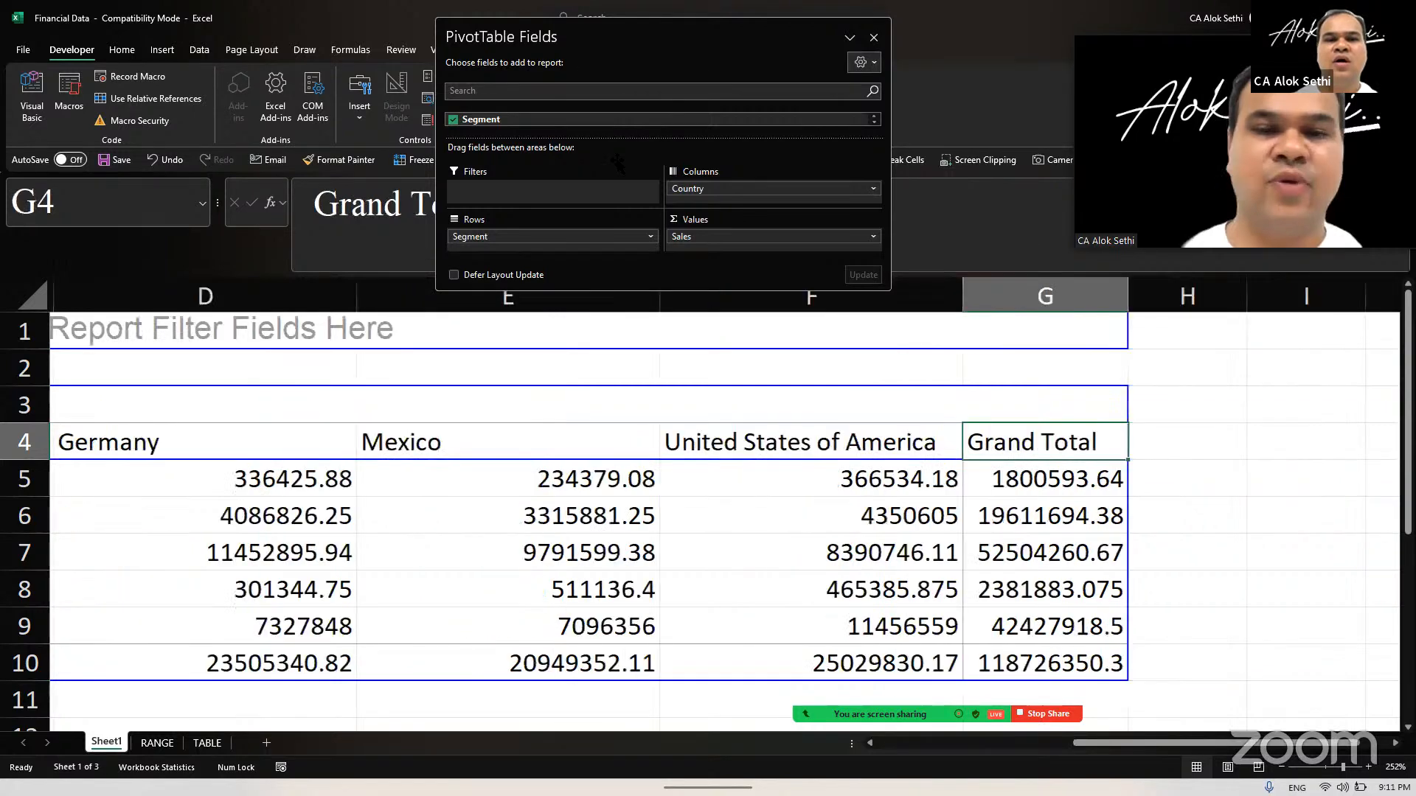
pyautogui.keyDown('ctrl'); pyautogui.scroll(-5, 583, 207); pyautogui.keyUp('ctrl')
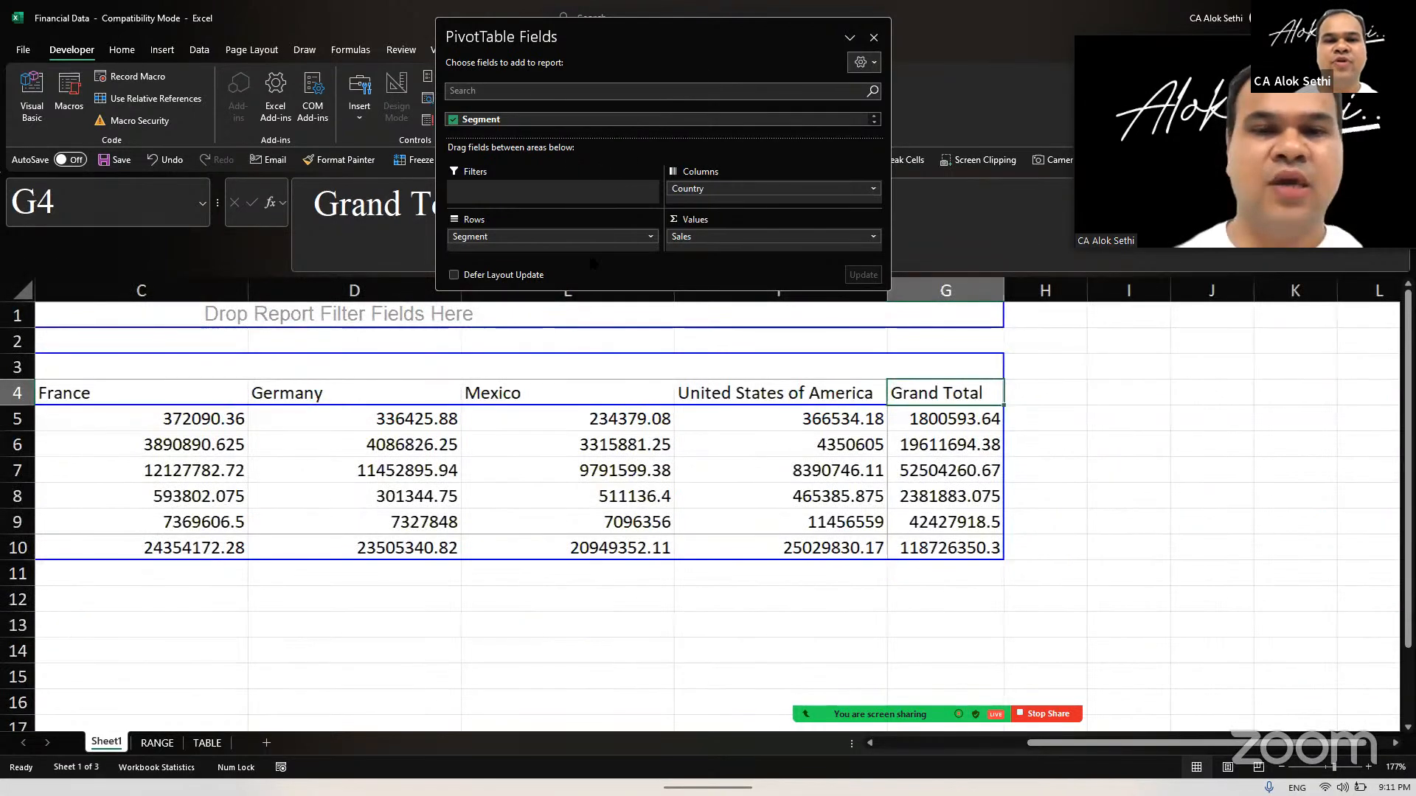
pyautogui.hscroll(-2, 592, 264)
pyautogui.moveTo(398, 291); pyautogui.dragTo(318, 290)
pyautogui.moveTo(531, 291); pyautogui.dragTo(454, 290)
pyautogui.moveTo(774, 151); pyautogui.dragTo(887, 124)
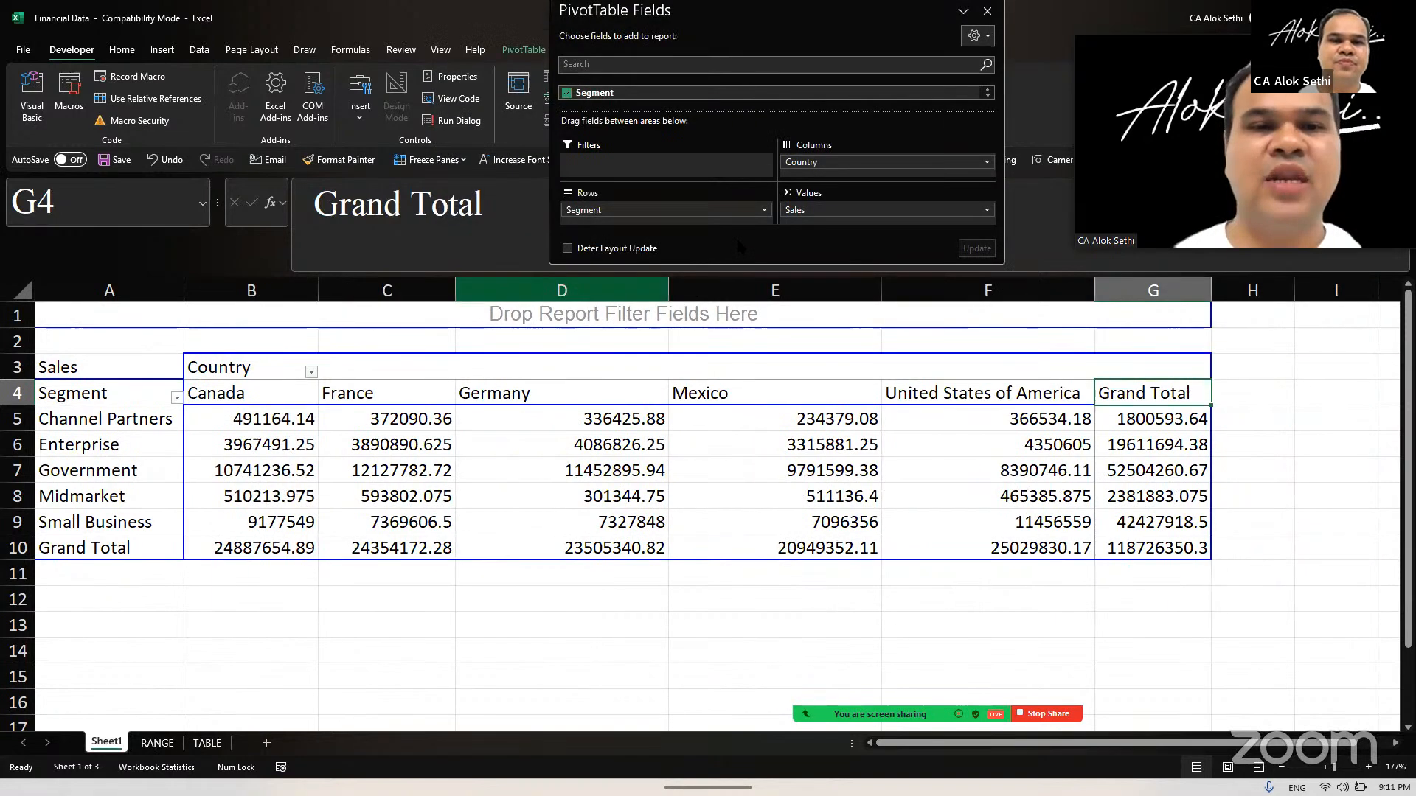
pyautogui.moveTo(668, 290); pyautogui.dragTo(589, 290)
pyautogui.moveTo(803, 291); pyautogui.dragTo(706, 290)
pyautogui.moveTo(919, 291); pyautogui.dragTo(840, 291)
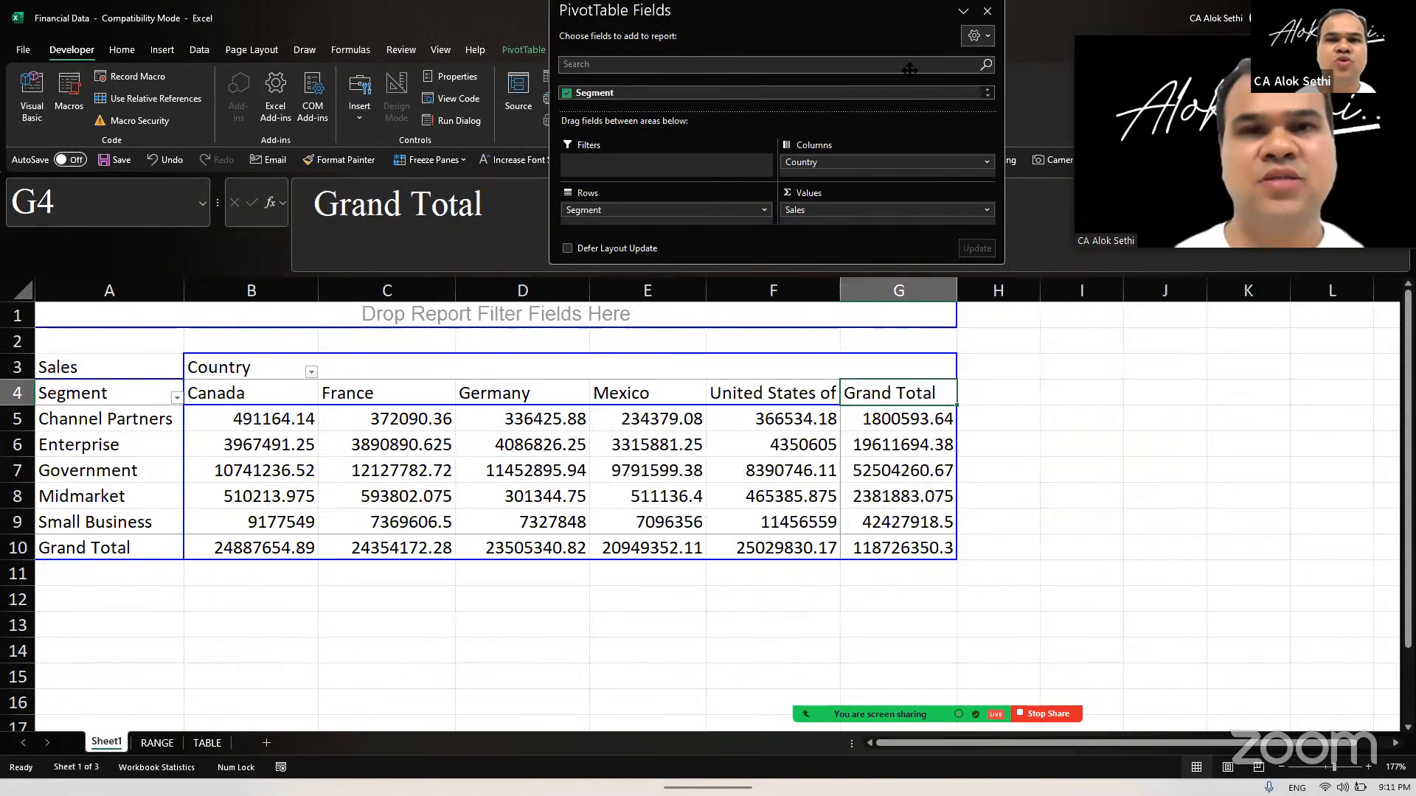
# Step: Dismiss the warning message and make the PivotTable Fields pane taller
pyautogui.press('Escape')
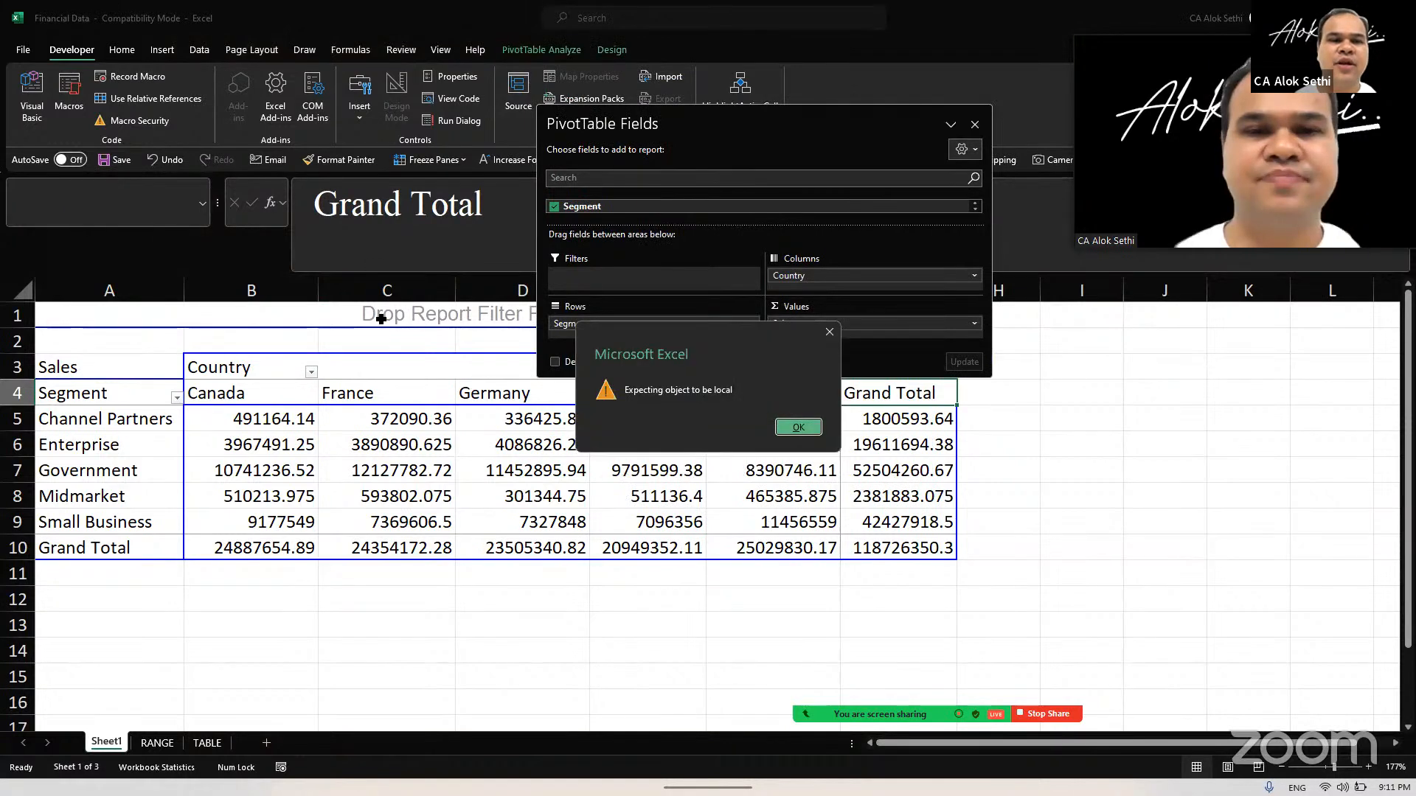
pyautogui.press('Escape')
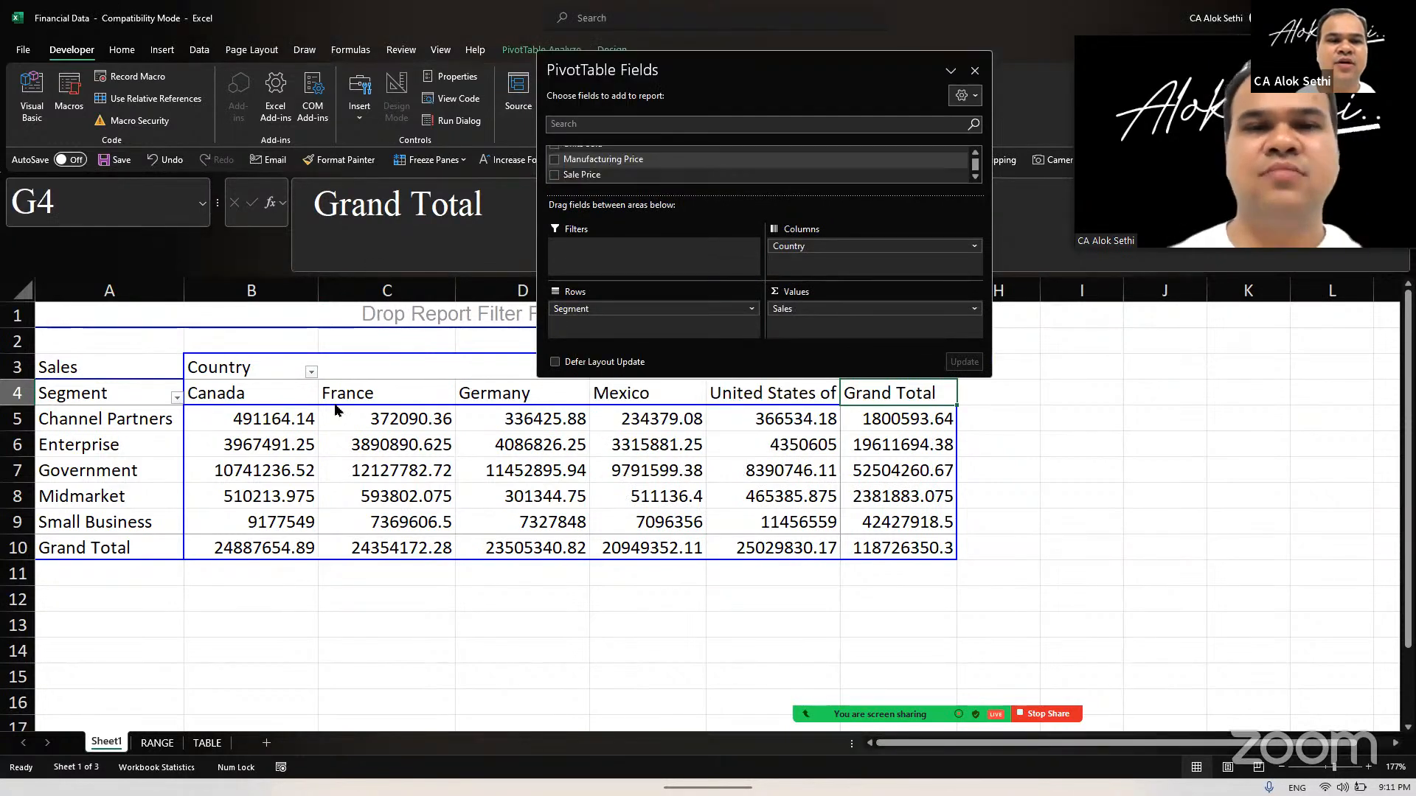